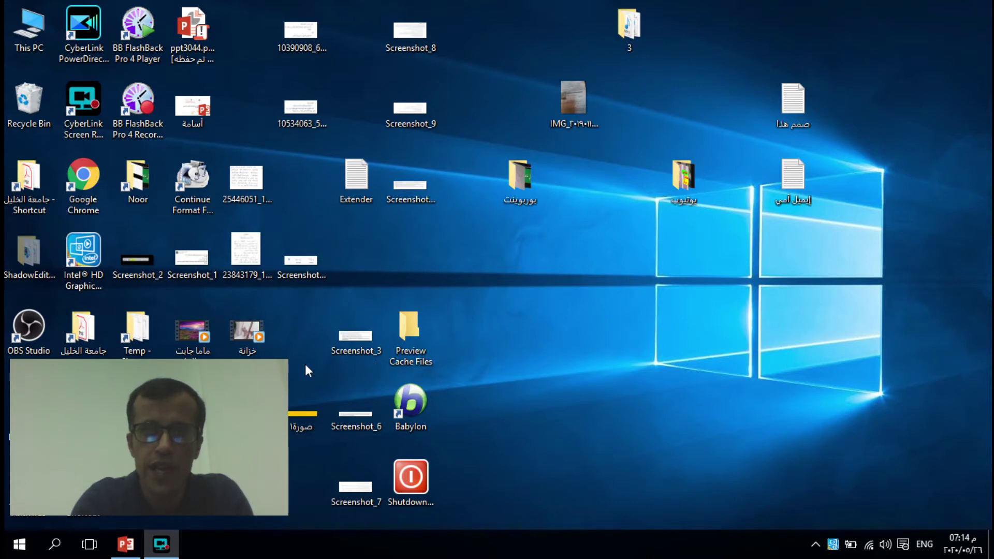
Step: Close the green greeting presentation, answer the save prompt, and relaunch PowerPoint from the Start menu
click(136, 543)
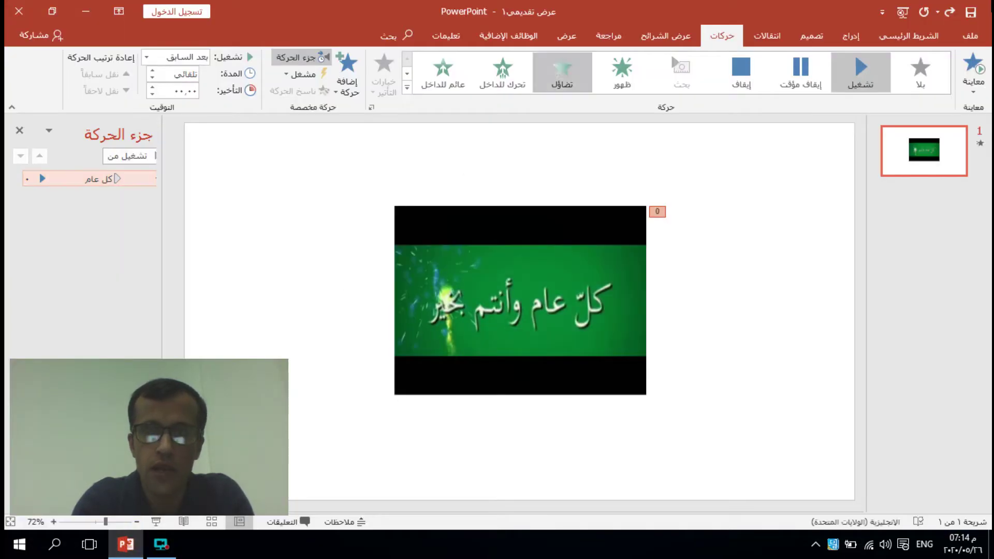
click(19, 9)
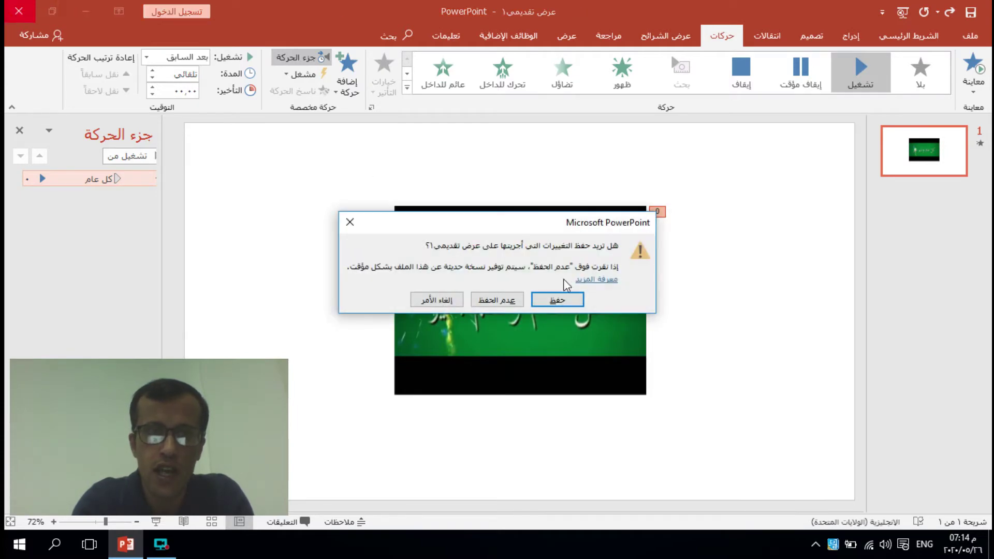
click(497, 301)
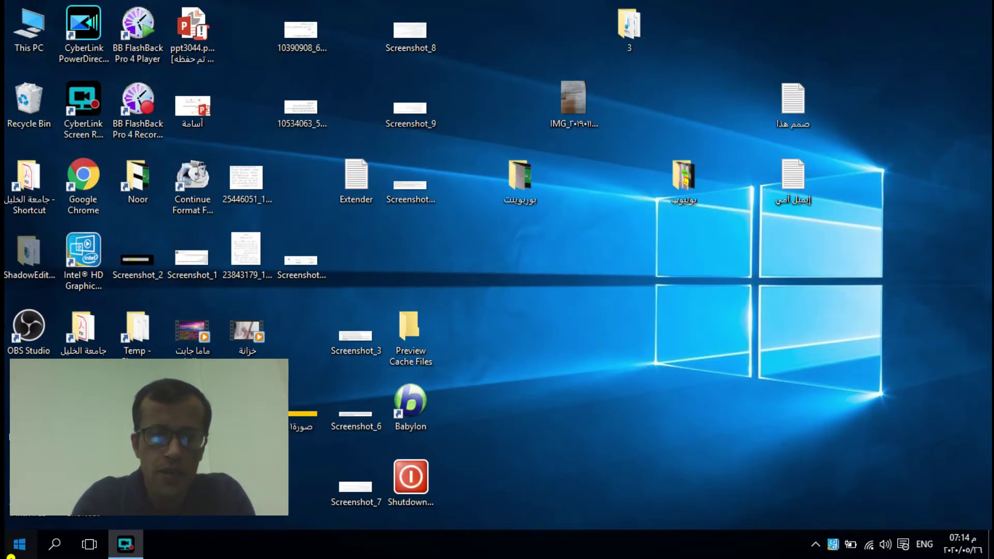
click(20, 543)
click(89, 233)
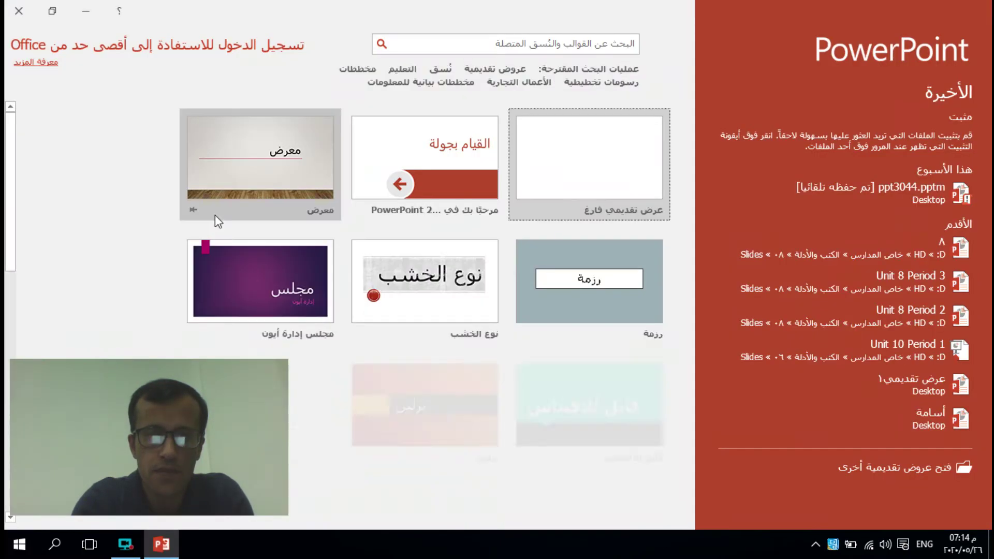
Step: Create a blank presentation, dismiss the updates bar, and start an Insert Screen Recording
click(587, 166)
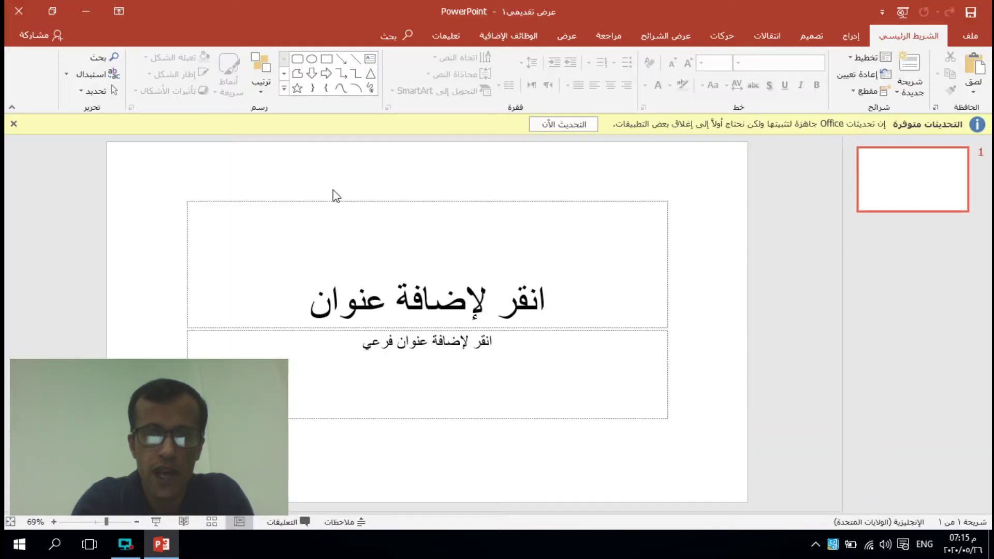
click(14, 124)
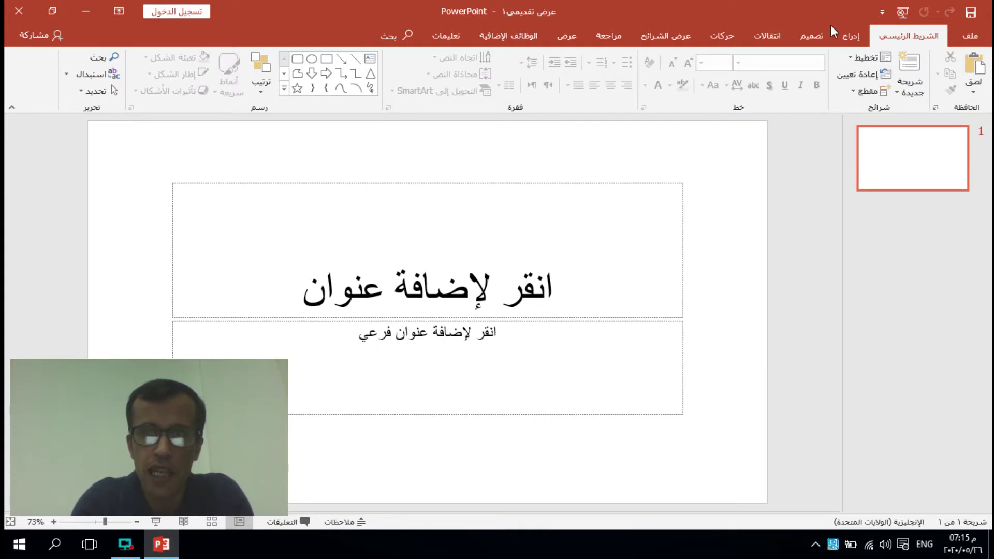
click(848, 36)
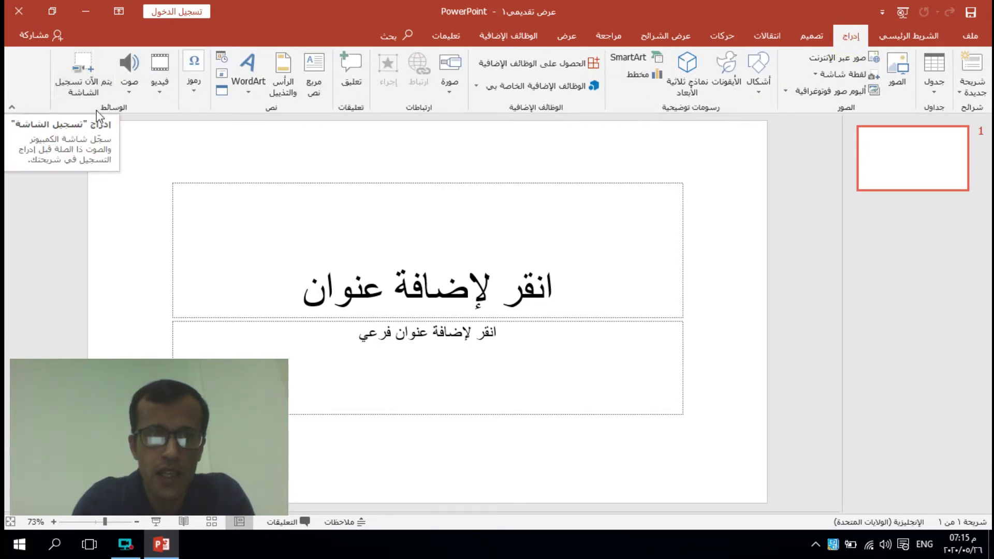
click(81, 72)
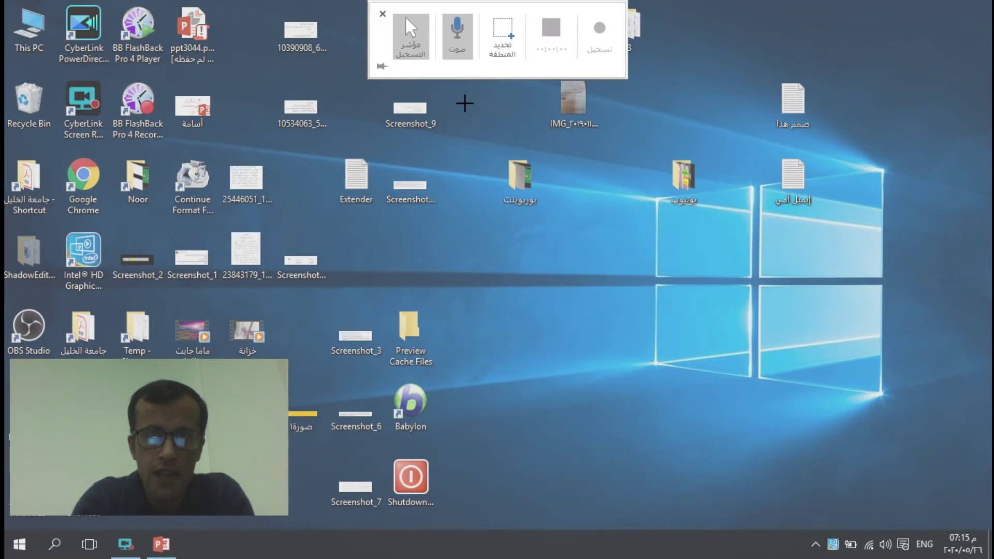
Step: Record a selected desktop rectangle and stop to insert the clip on the title slide
mouse_move(463, 102)
mouse_down()
mouse_move(621, 222)
mouse_move(660, 236)
mouse_up()
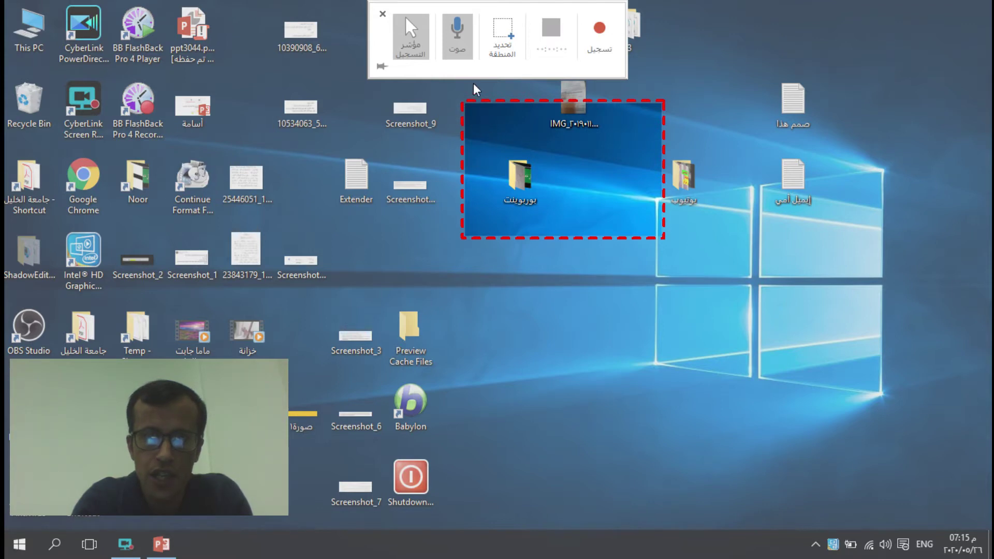
click(603, 35)
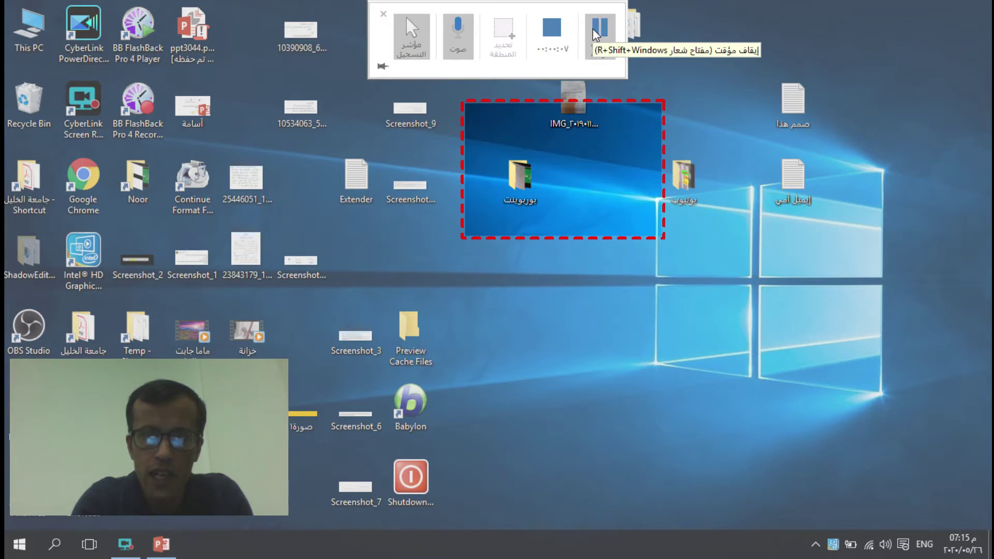
click(553, 33)
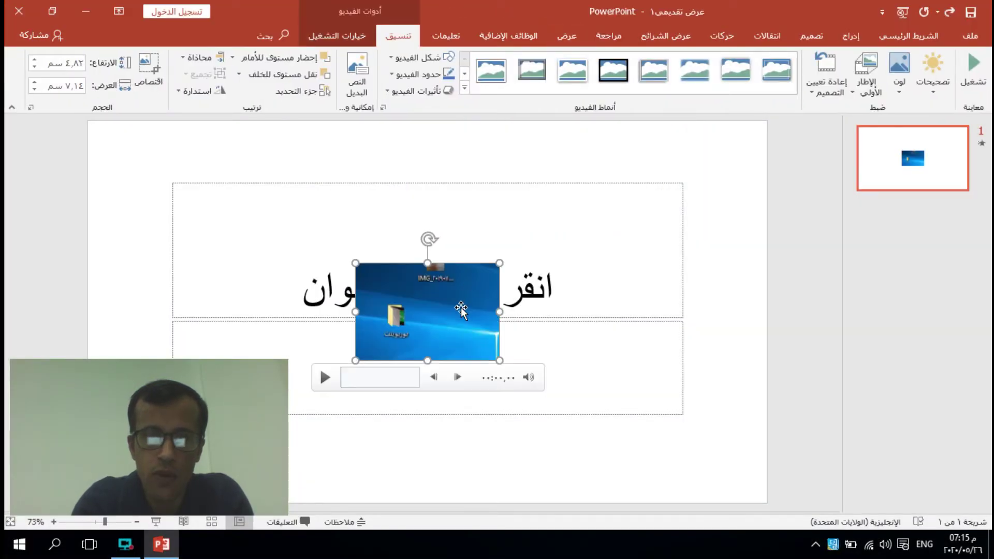
Step: Move the recorded video toward the top of the slide and preview its playback
mouse_move(461, 309)
mouse_down()
mouse_move(520, 201)
mouse_move(605, 209)
mouse_up()
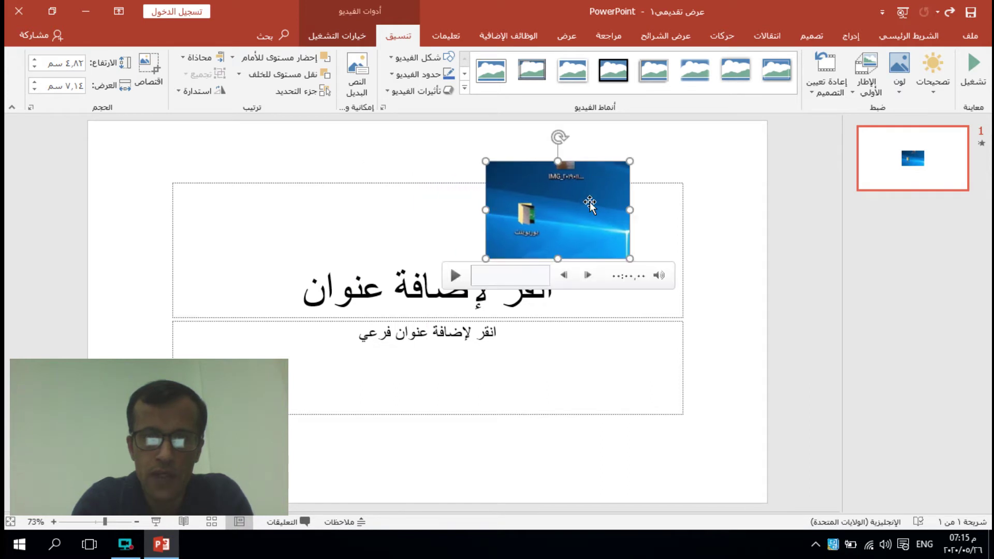
click(455, 275)
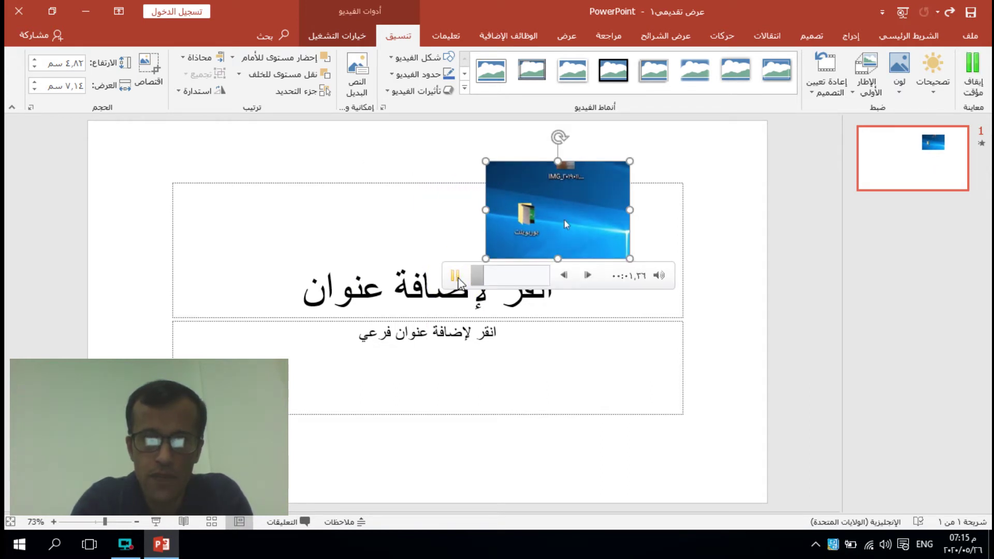
click(455, 274)
Step: Save the video as a media file on the Desktop, then minimize PowerPoint
right_click(521, 233)
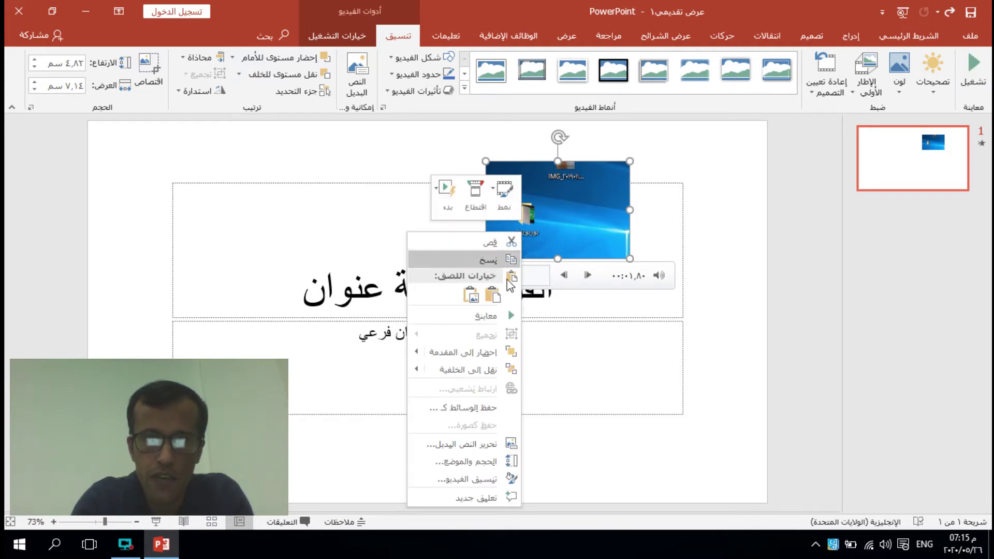
click(494, 408)
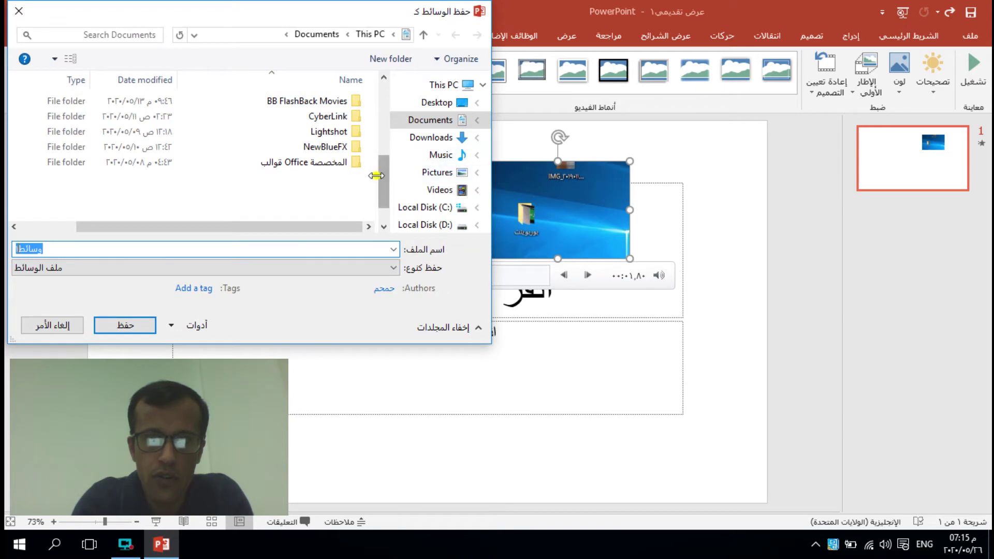
drag(380, 178, 381, 149)
click(415, 171)
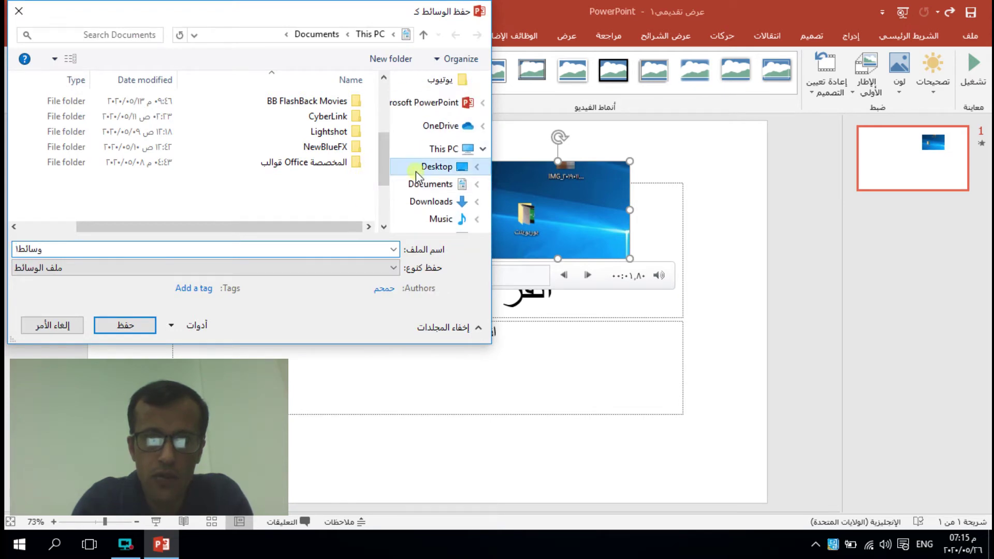
click(136, 322)
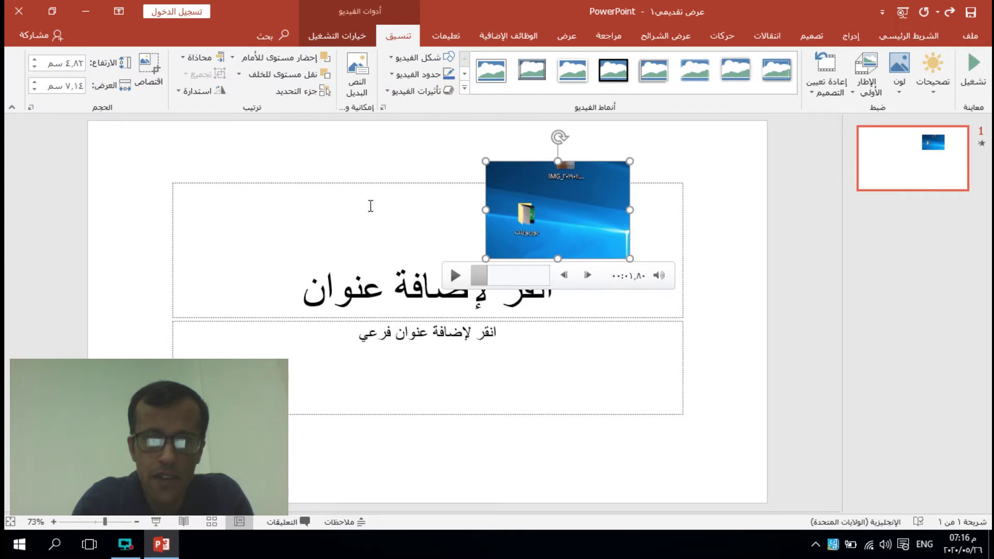
click(86, 12)
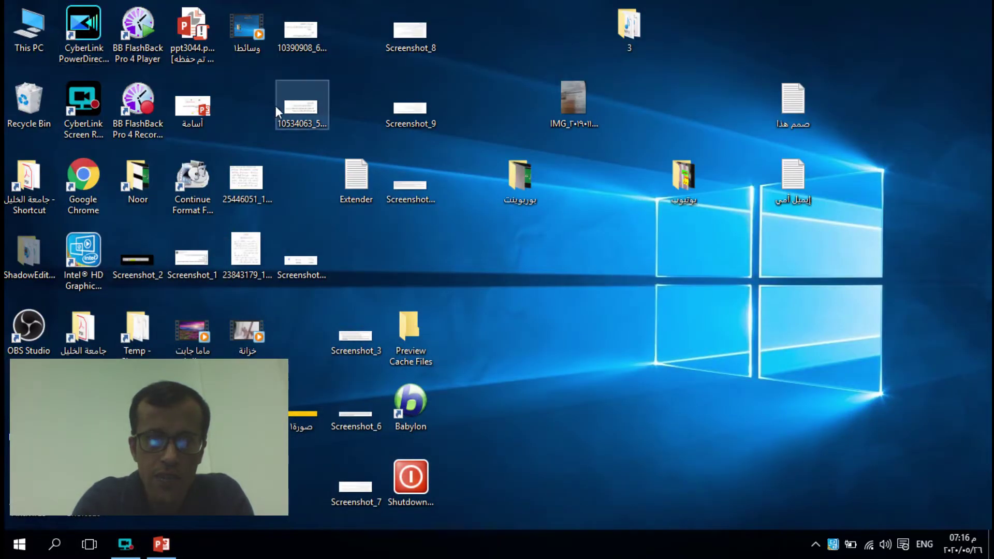
double_click(251, 36)
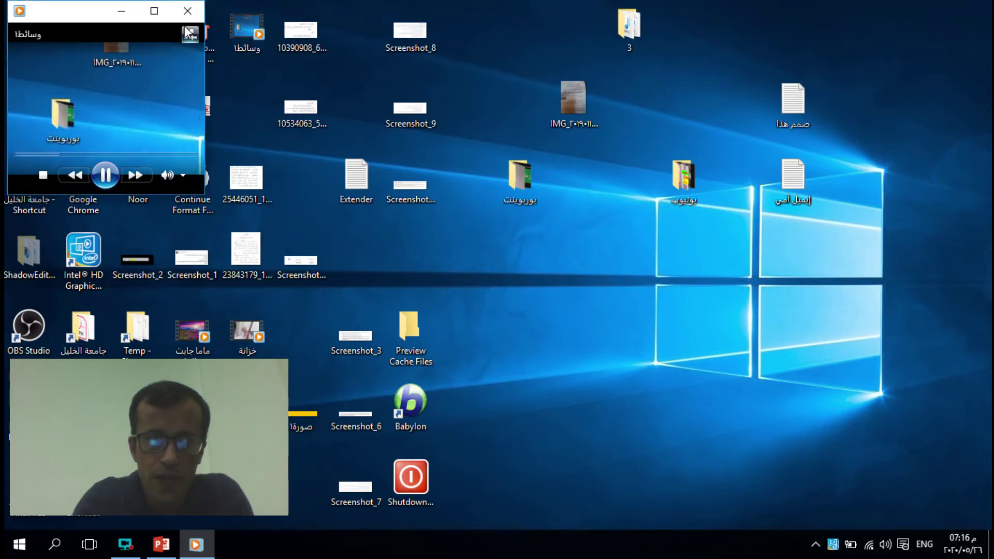
click(187, 11)
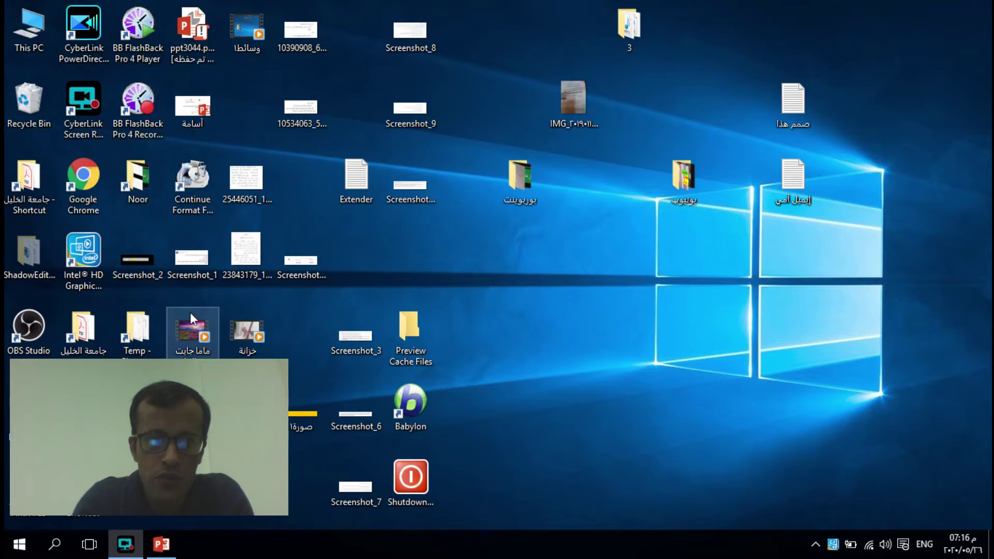
Step: Delete the video, title and subtitle placeholders to empty the slide, then minimize PowerPoint
click(161, 544)
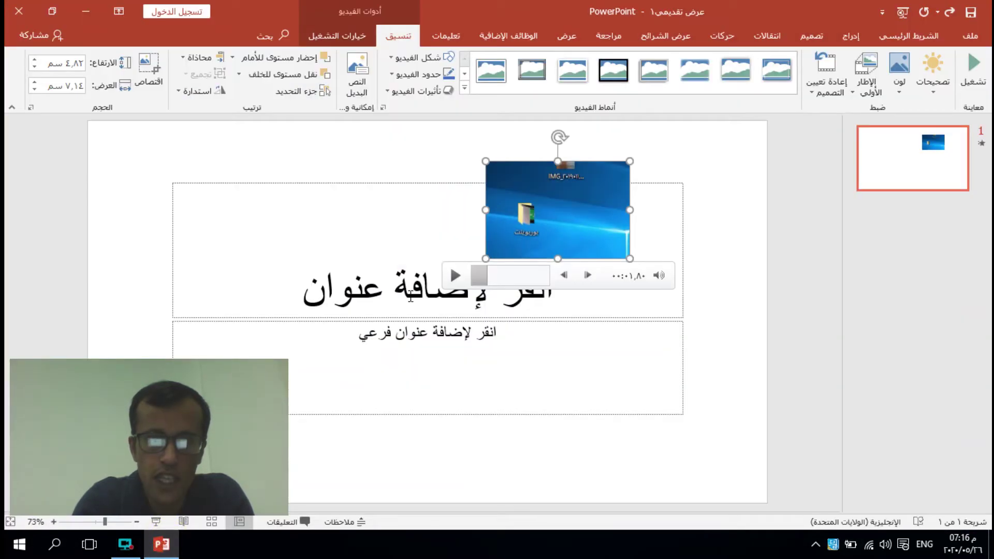
key(Delete)
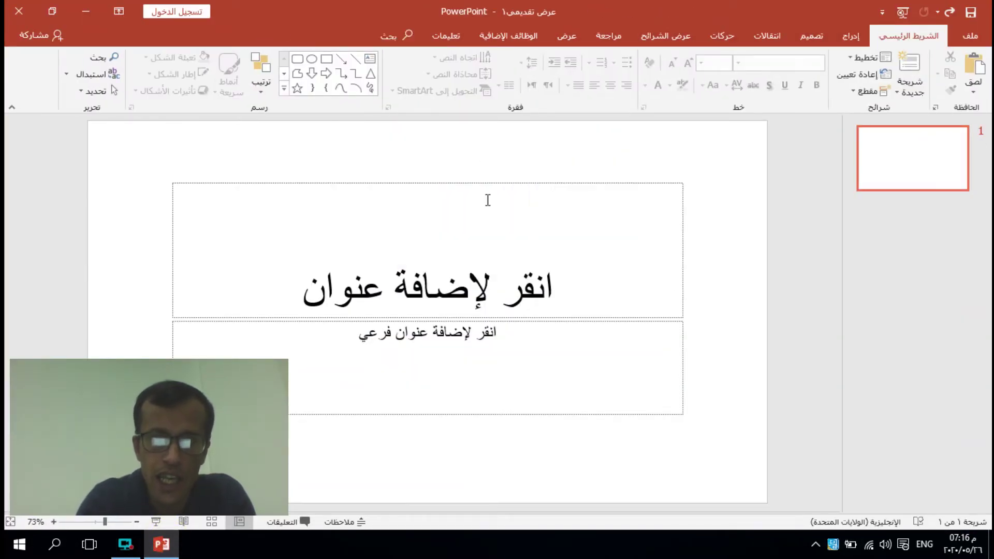
click(484, 183)
key(Delete)
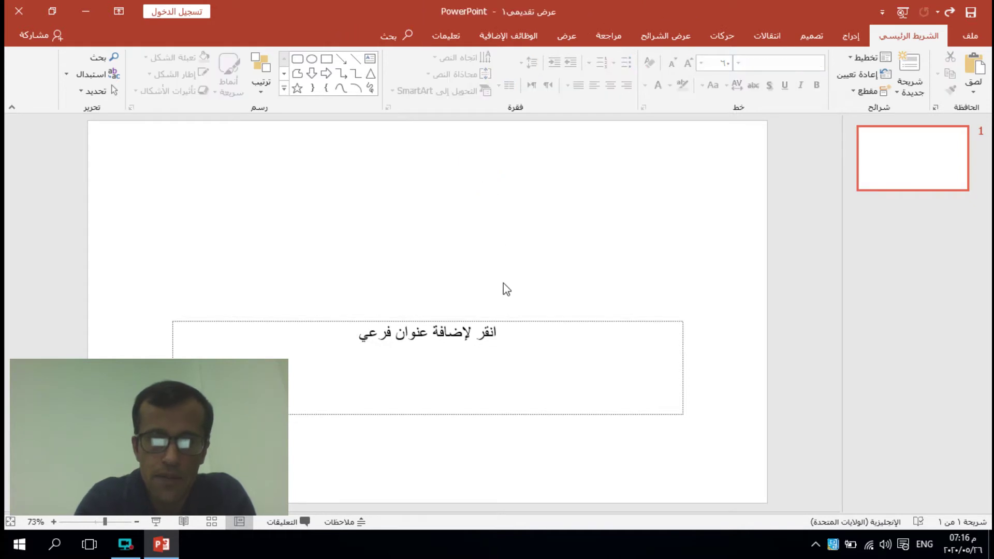
click(510, 323)
click(510, 323)
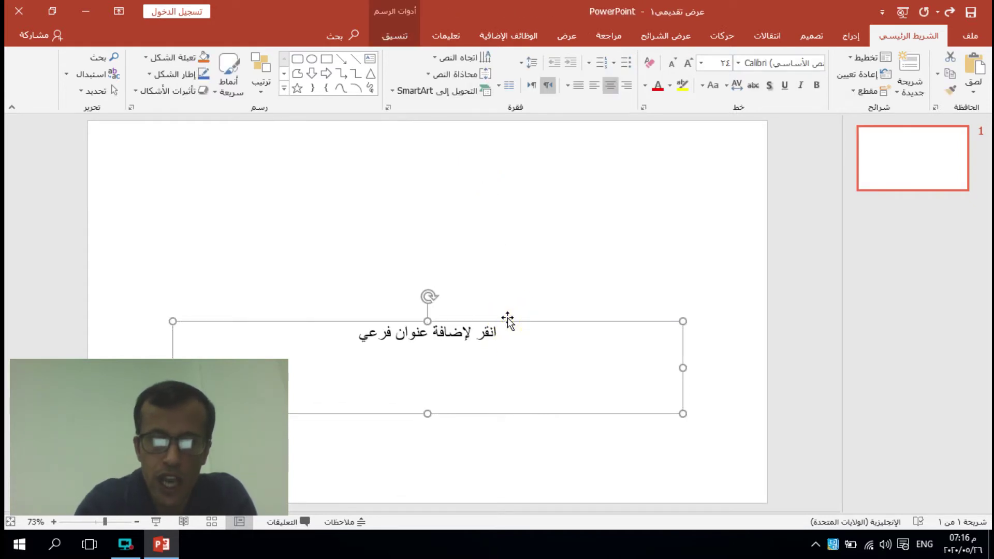
key(Delete)
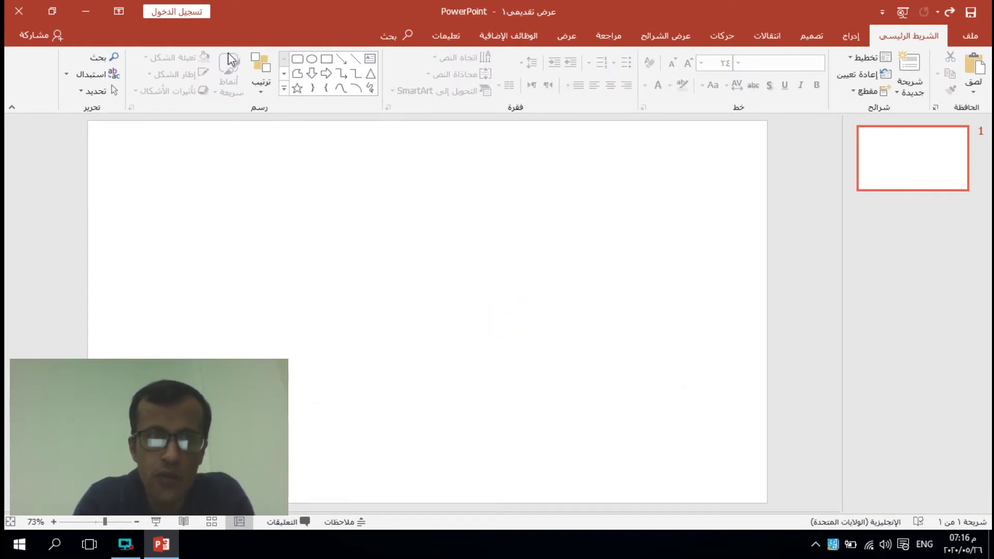
click(87, 12)
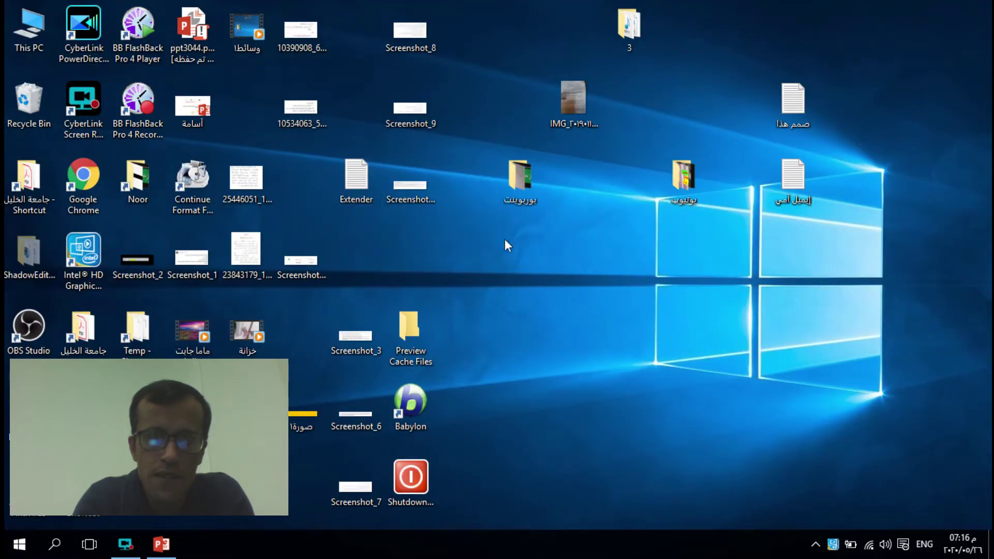
Step: In the بوربوينت folder, copy the كل عام video file and return to PowerPoint
double_click(520, 184)
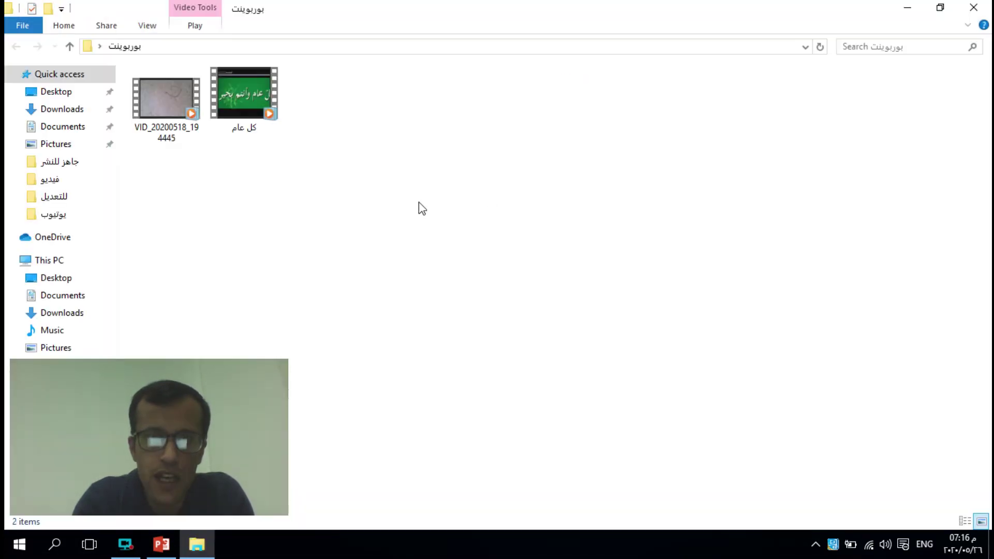
click(243, 98)
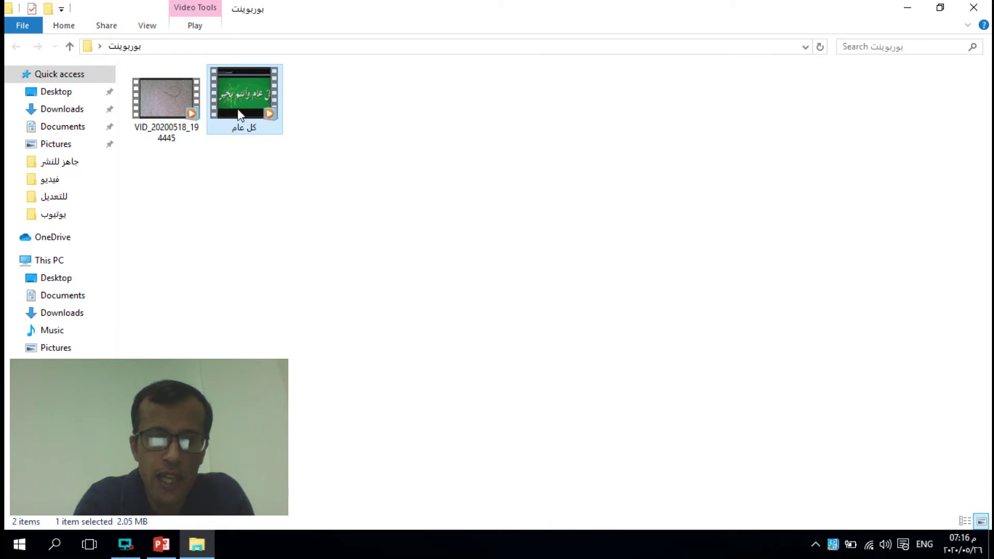
right_click(240, 115)
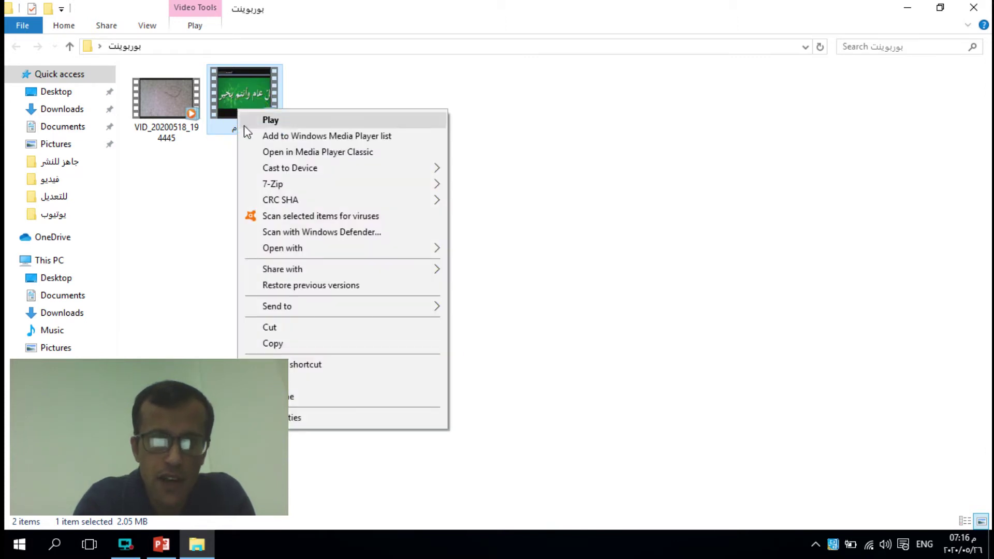
click(319, 339)
click(162, 546)
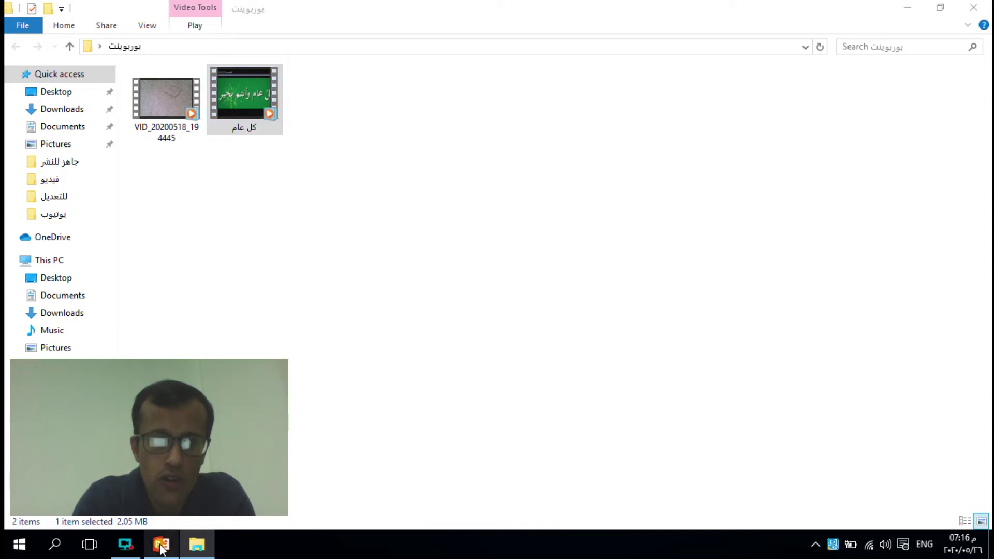
Step: Paste the كل عام video onto the slide and stretch it to 19.05 × 33.87 cm
right_click(383, 177)
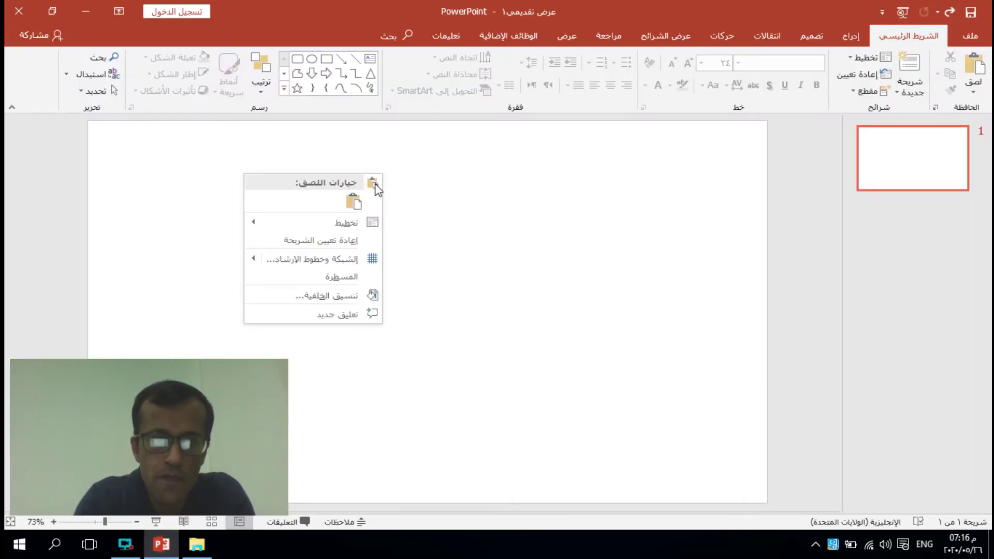
click(354, 201)
mouse_move(279, 201)
mouse_down()
mouse_move(300, 221)
mouse_move(486, 282)
mouse_move(272, 202)
mouse_up()
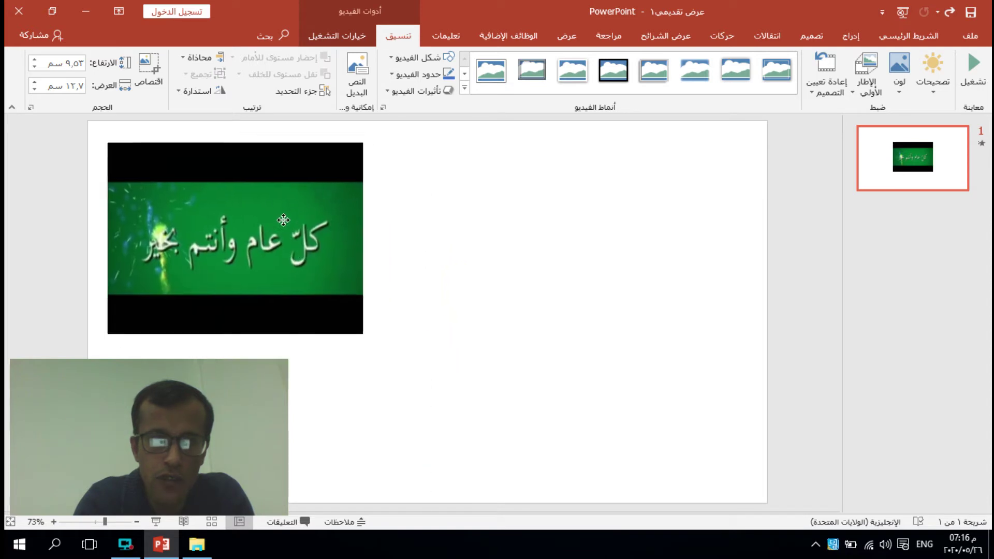
drag(343, 311, 596, 374)
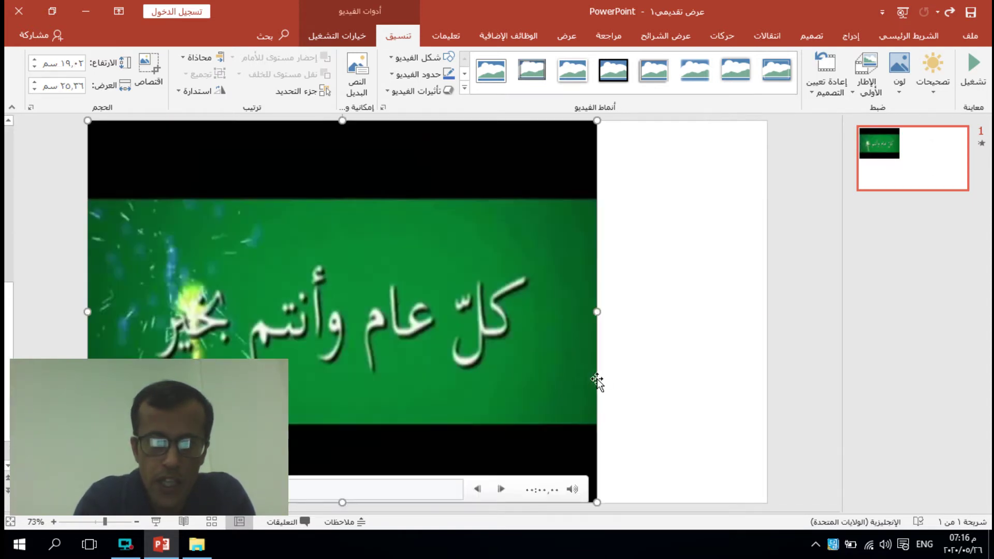
drag(596, 310, 767, 310)
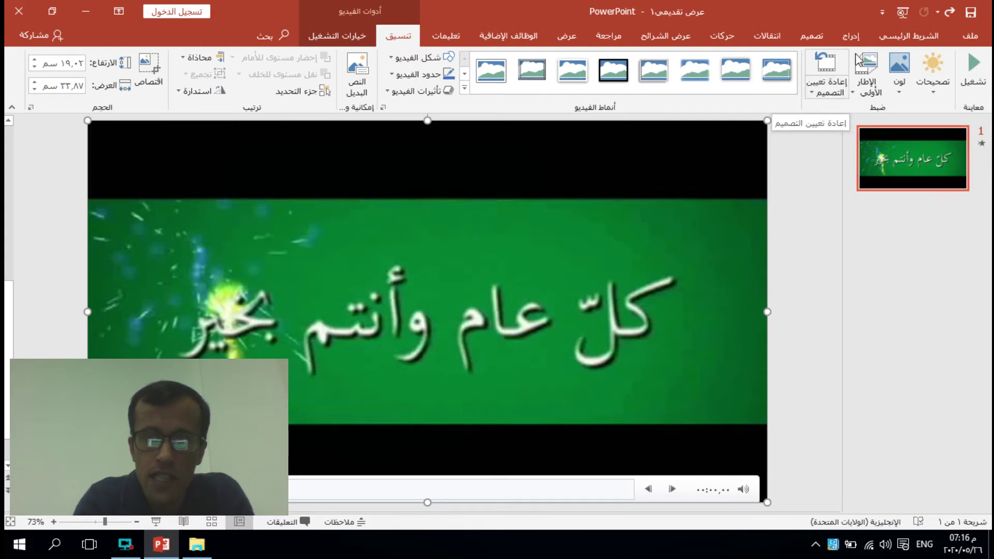
Step: Insert gold-style WordArt reading 'نور' and place it in the slide's top-right corner
click(850, 36)
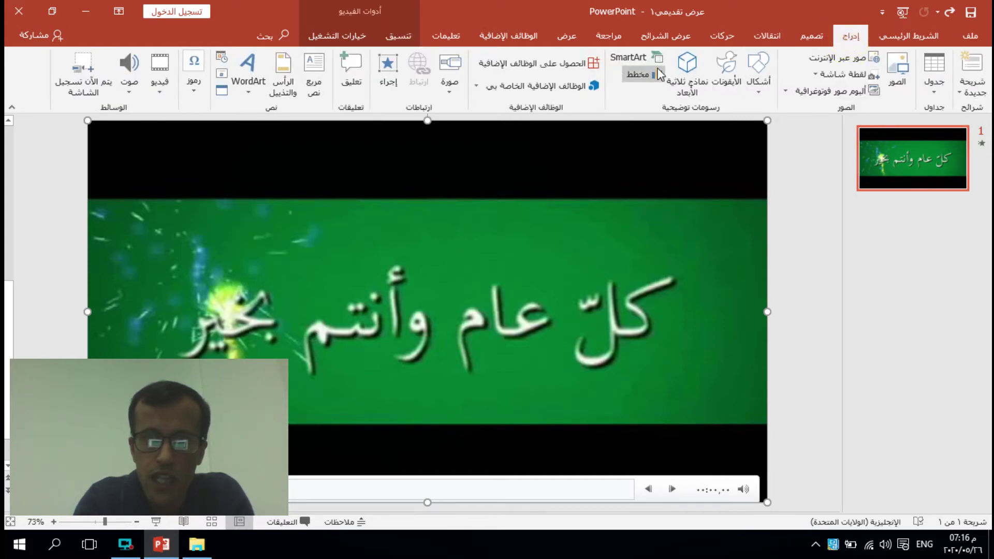
click(248, 78)
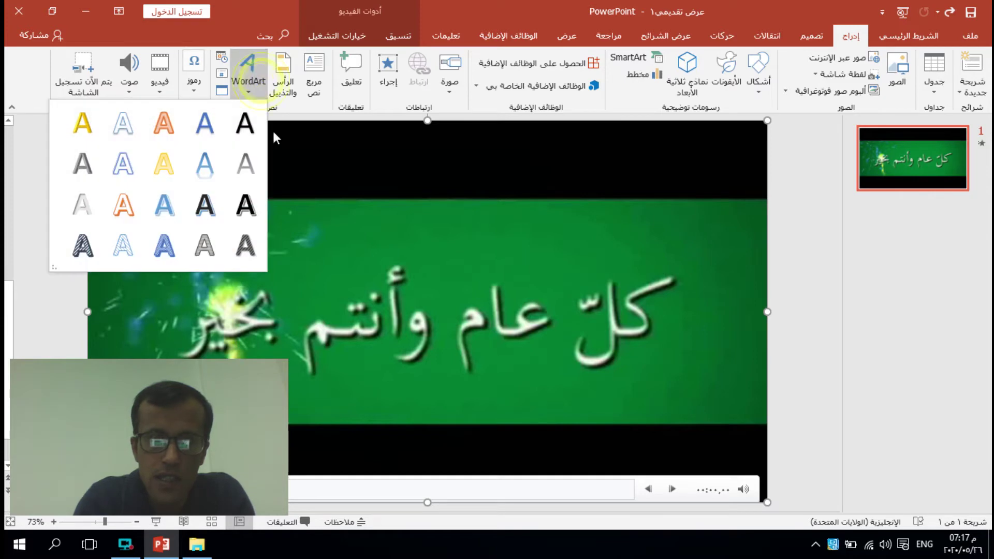
click(82, 125)
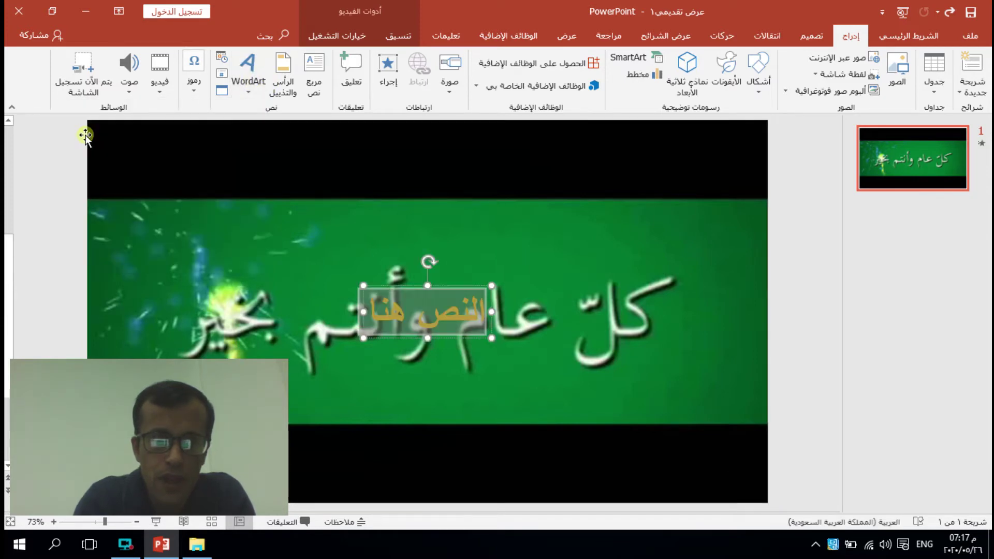
text(j)
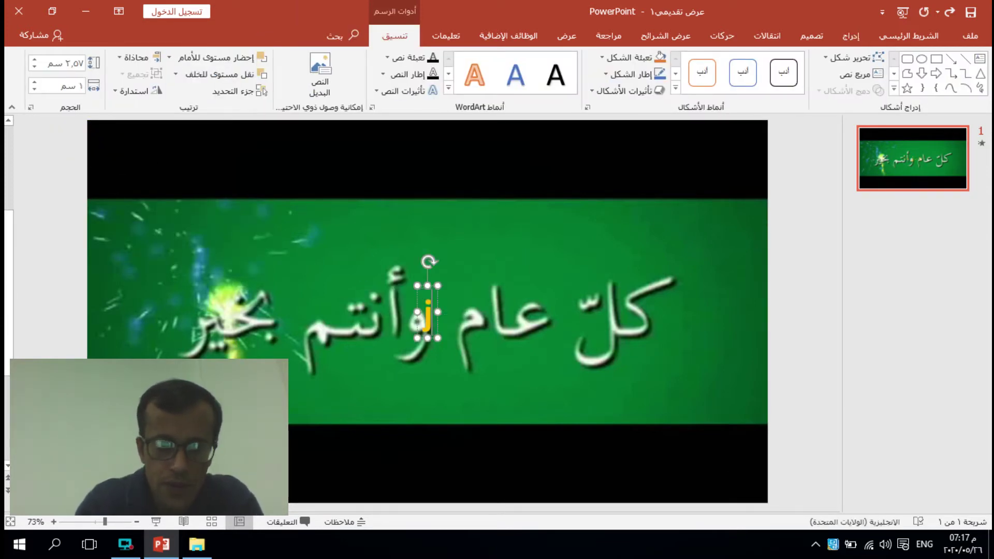
key(BackSpace)
text(نور)
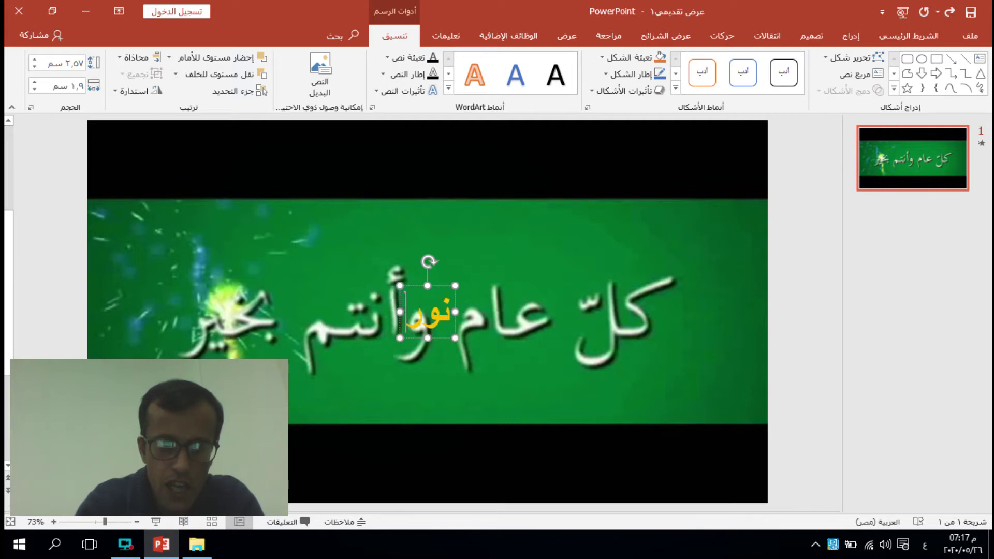
drag(442, 284, 713, 150)
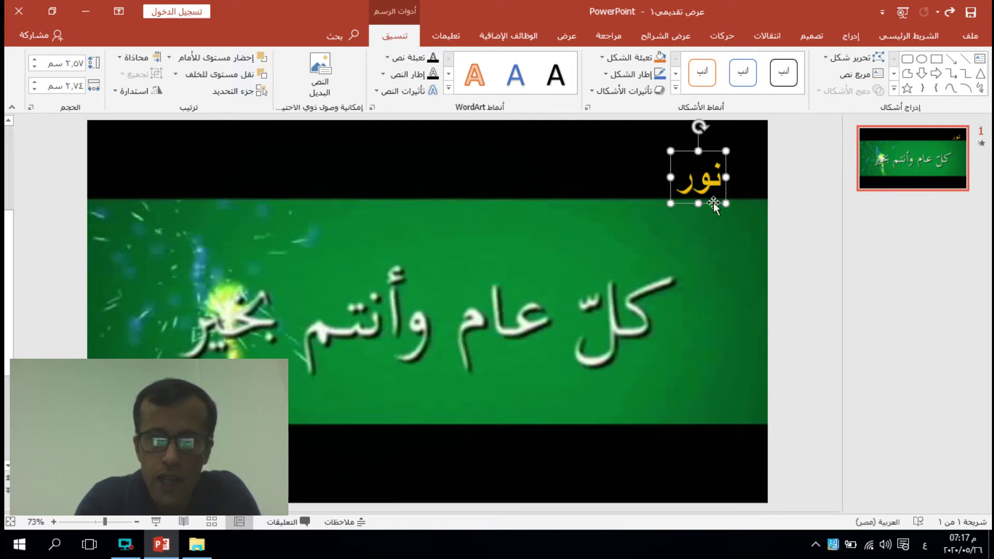
drag(712, 205, 727, 193)
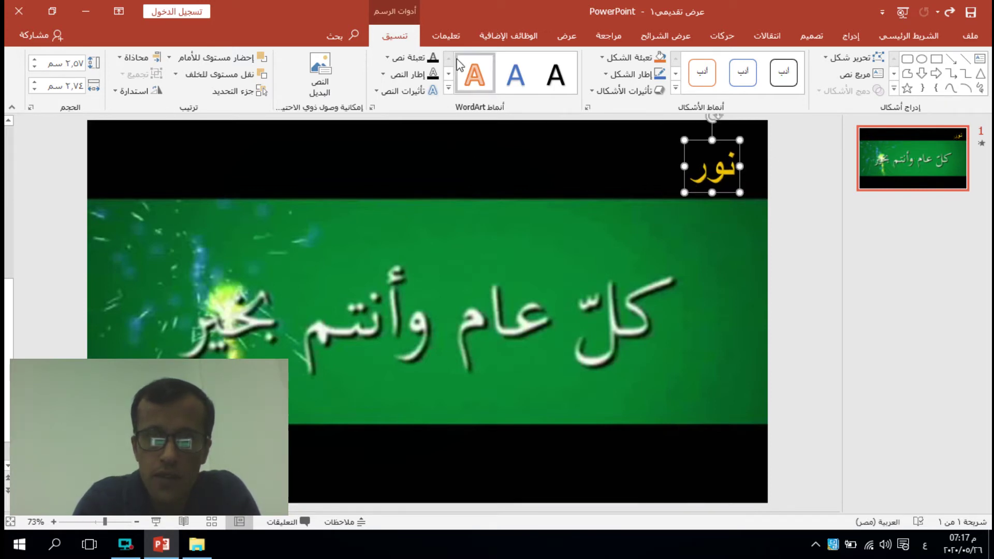
Step: Apply a Wipe entrance to نور and set its Start to After Previous
click(722, 35)
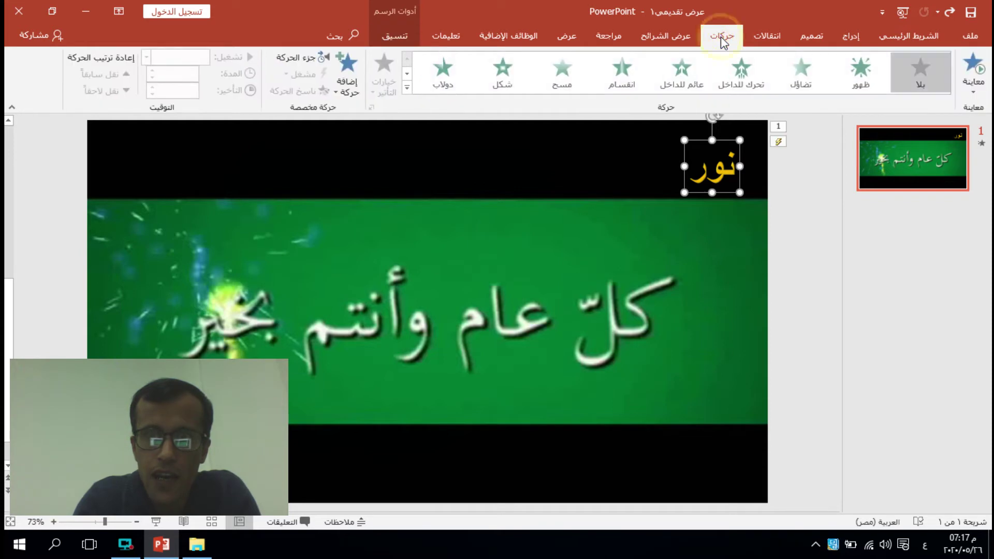
click(557, 72)
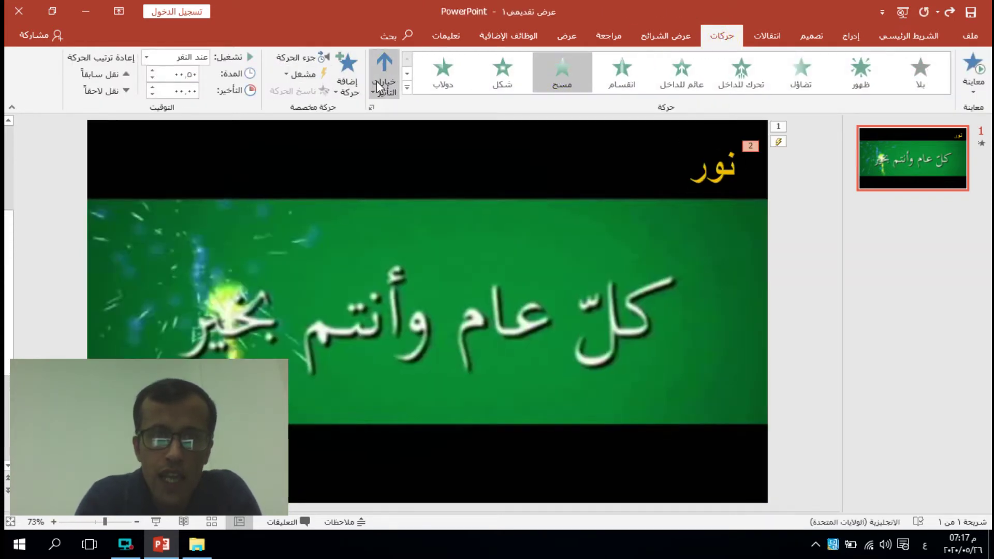
click(318, 62)
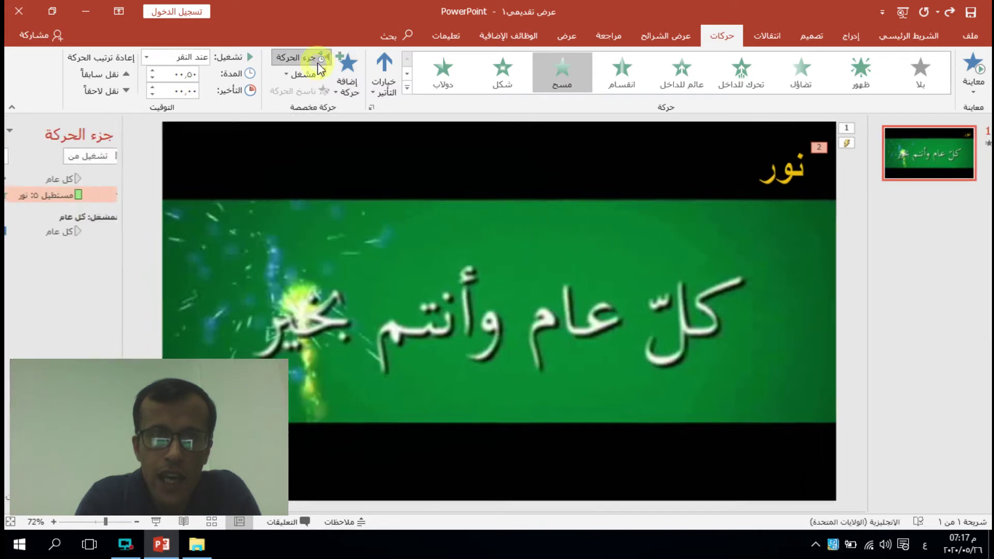
double_click(79, 194)
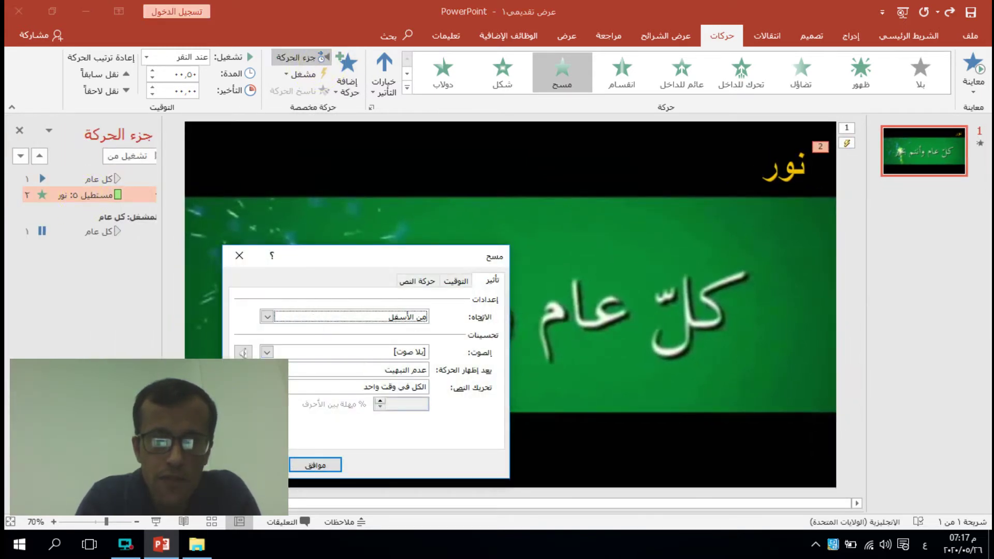
key(Return)
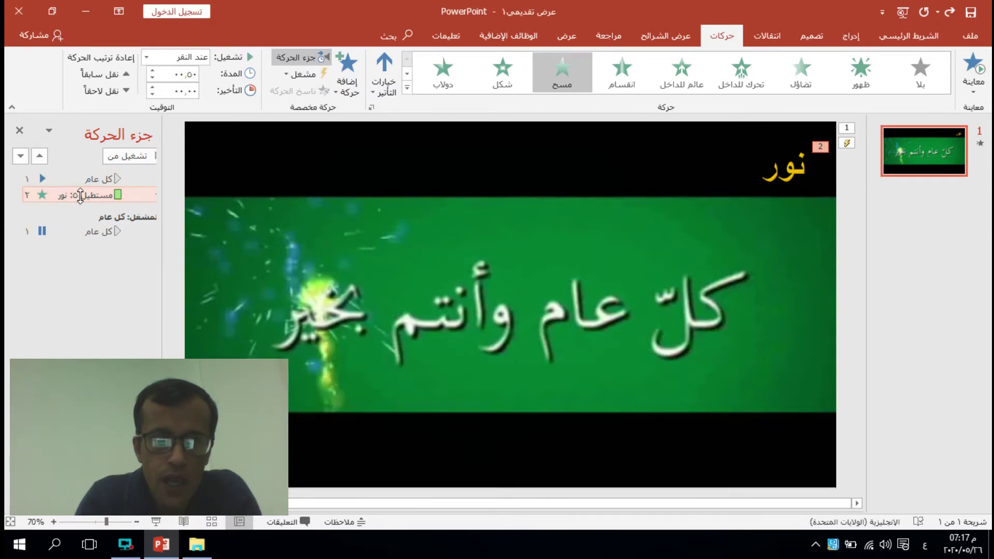
double_click(80, 195)
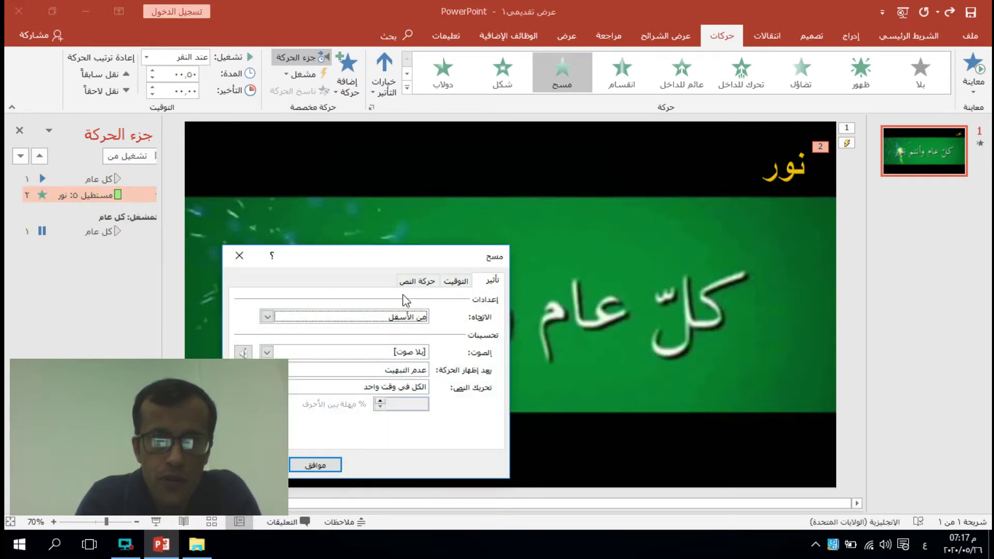
click(454, 282)
click(445, 303)
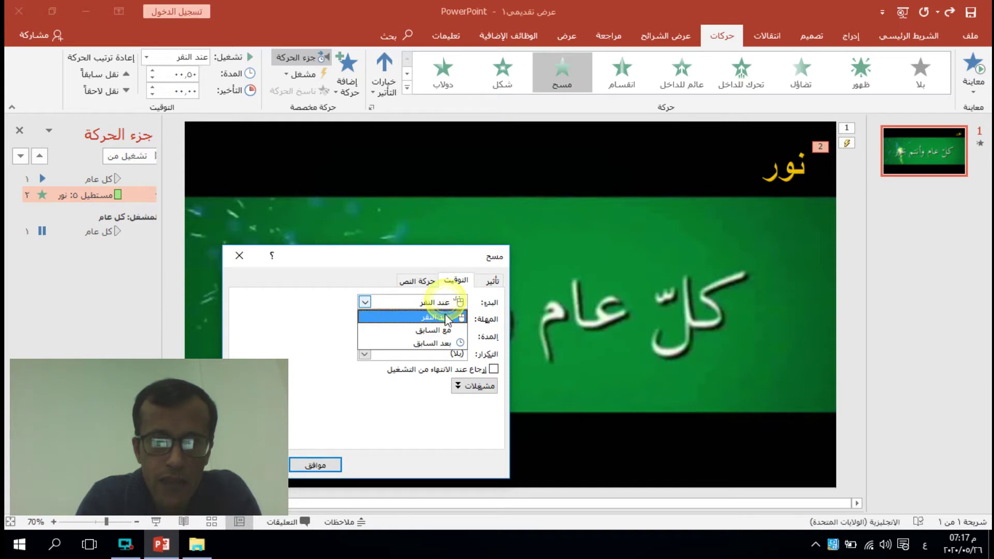
click(446, 344)
click(315, 465)
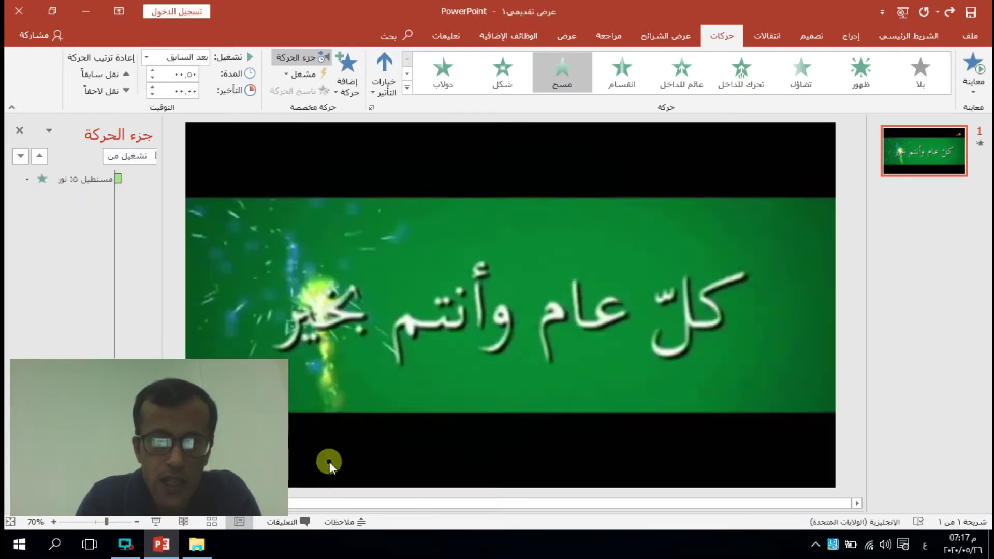
click(332, 286)
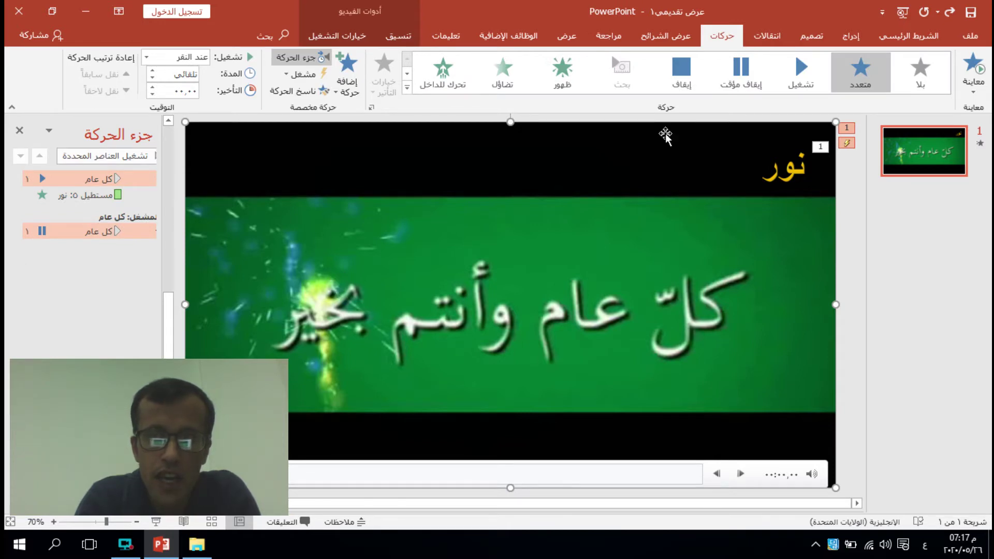
Step: Add a Play animation to the كل عام video, starting After Previous
click(800, 72)
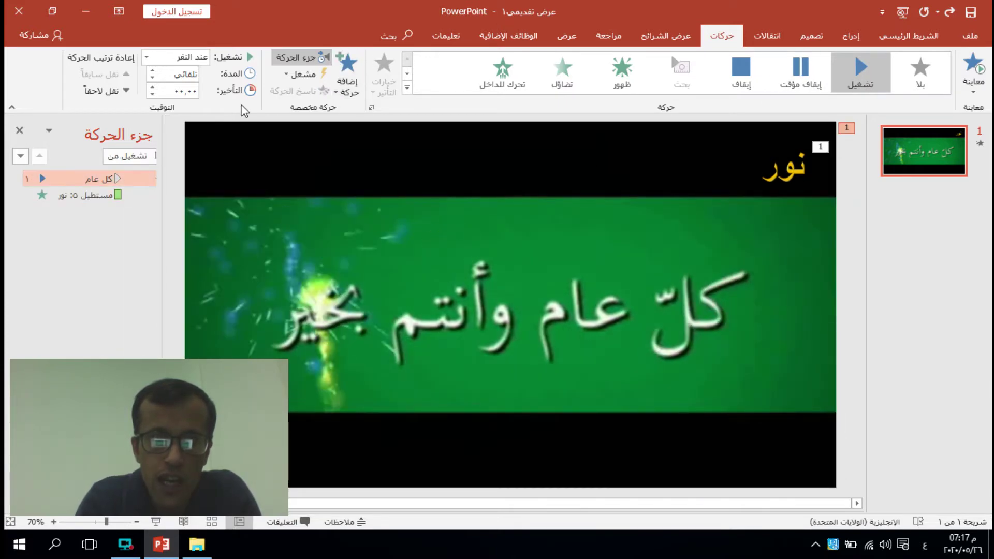
double_click(90, 179)
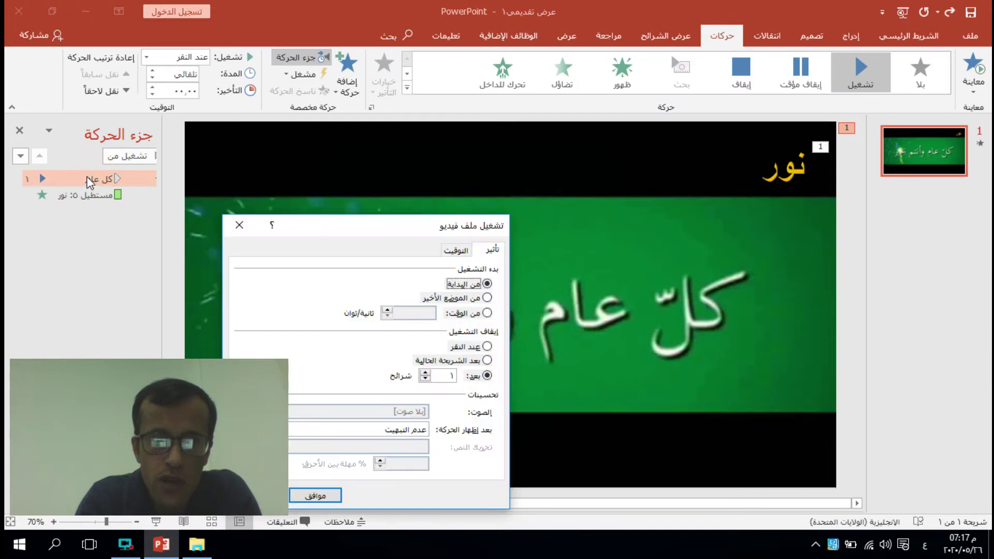
click(472, 253)
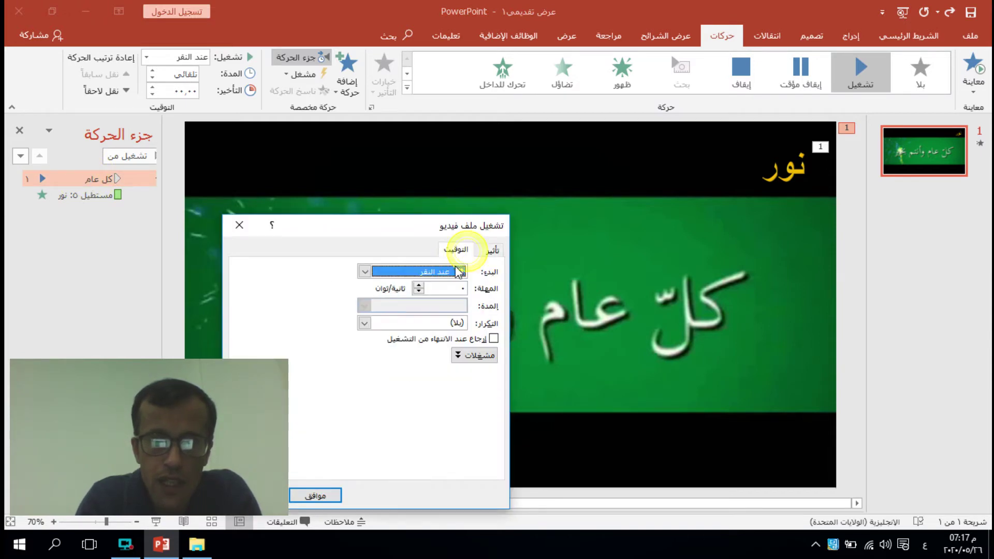
click(441, 273)
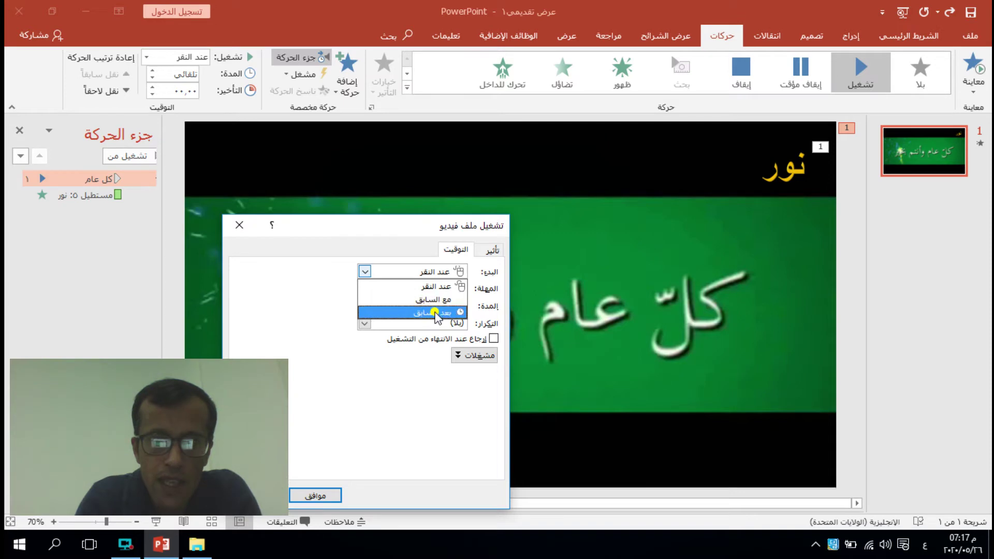
click(438, 314)
click(313, 495)
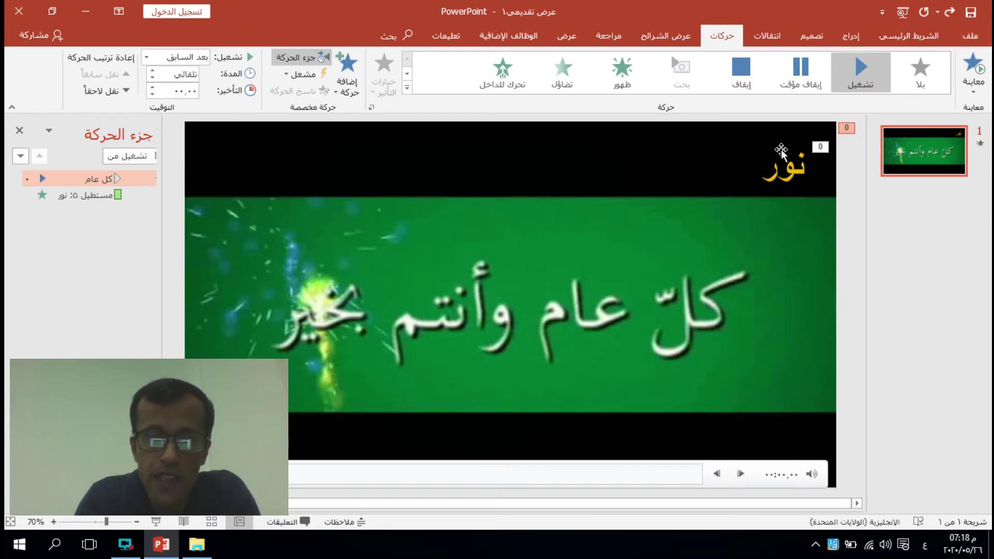
Step: Save the presentation to the Desktop as an MPEG-4 video named اختبار
click(972, 37)
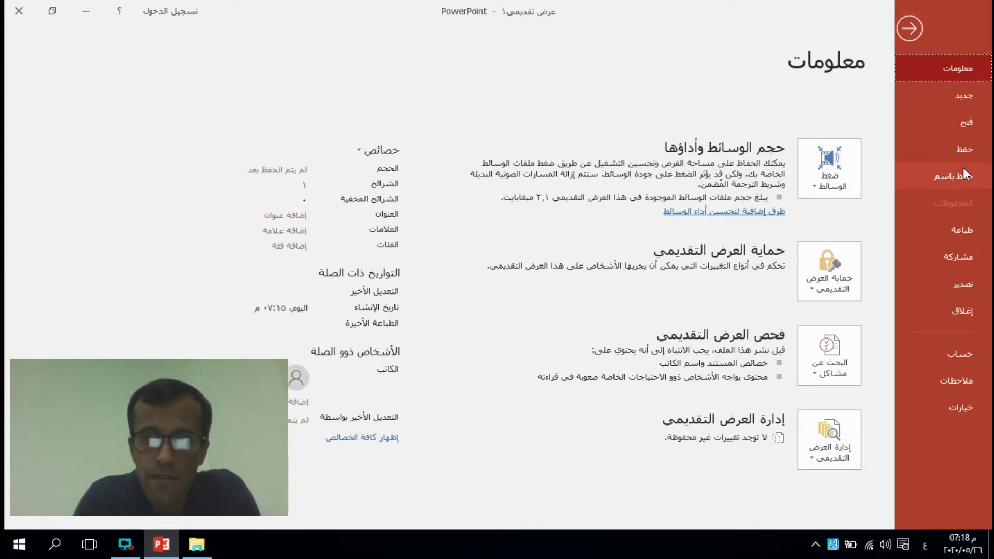
click(961, 175)
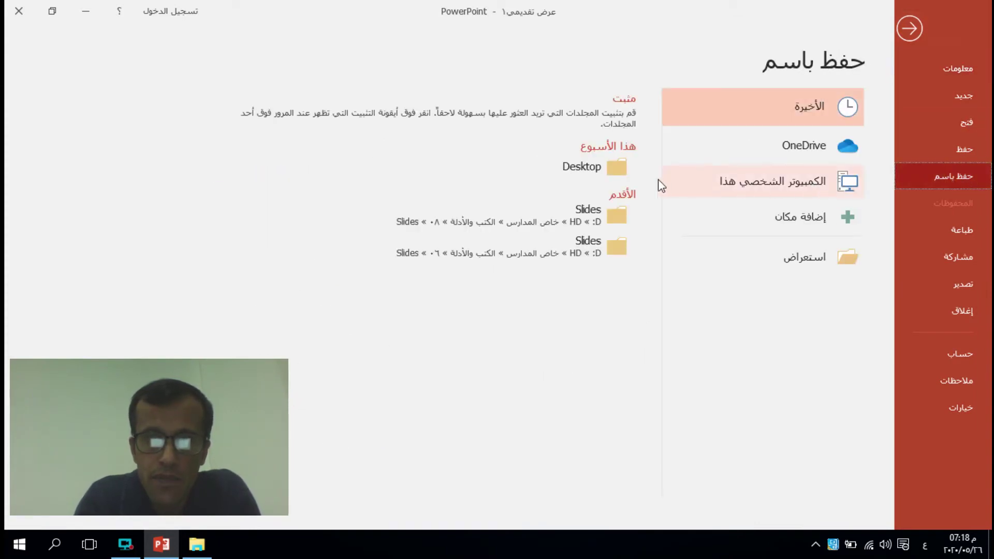
click(600, 174)
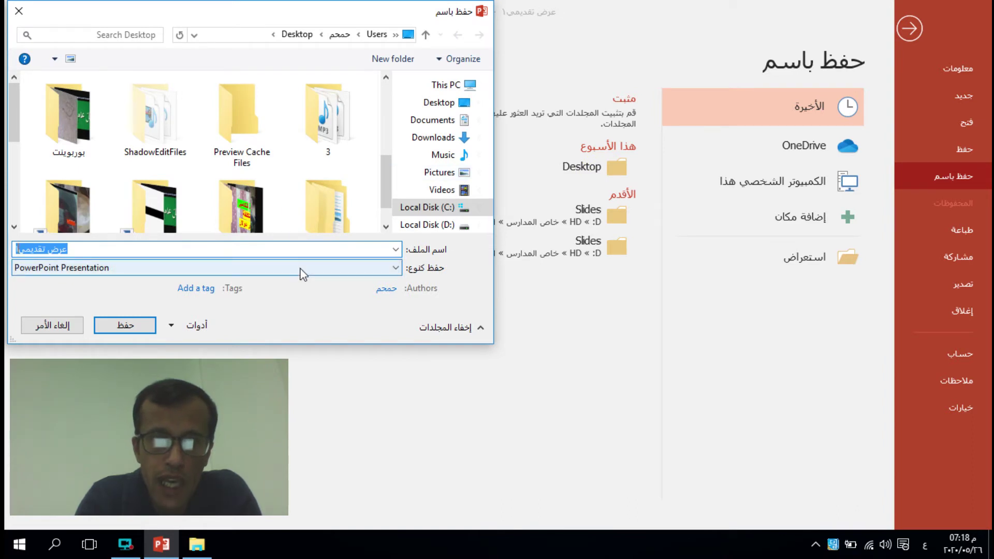
click(377, 268)
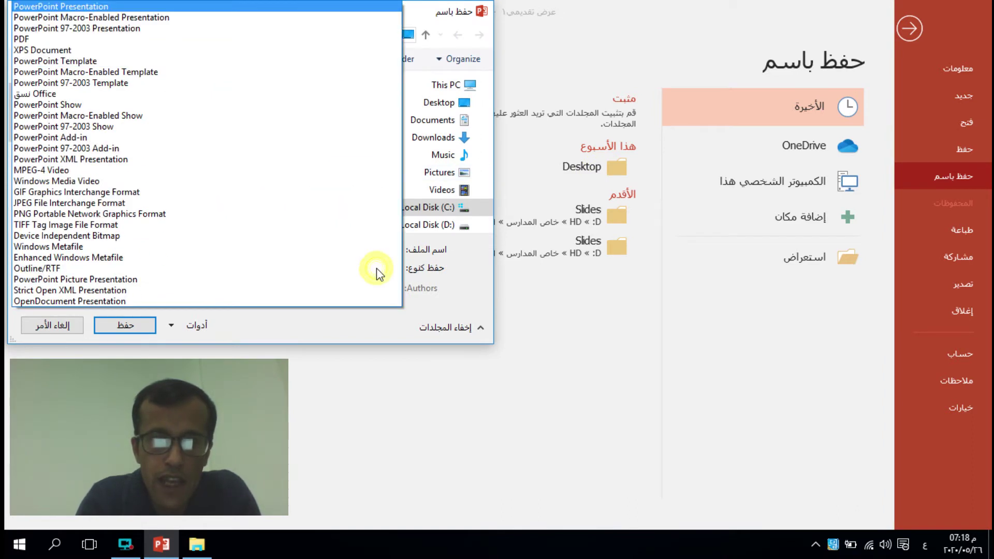
click(348, 171)
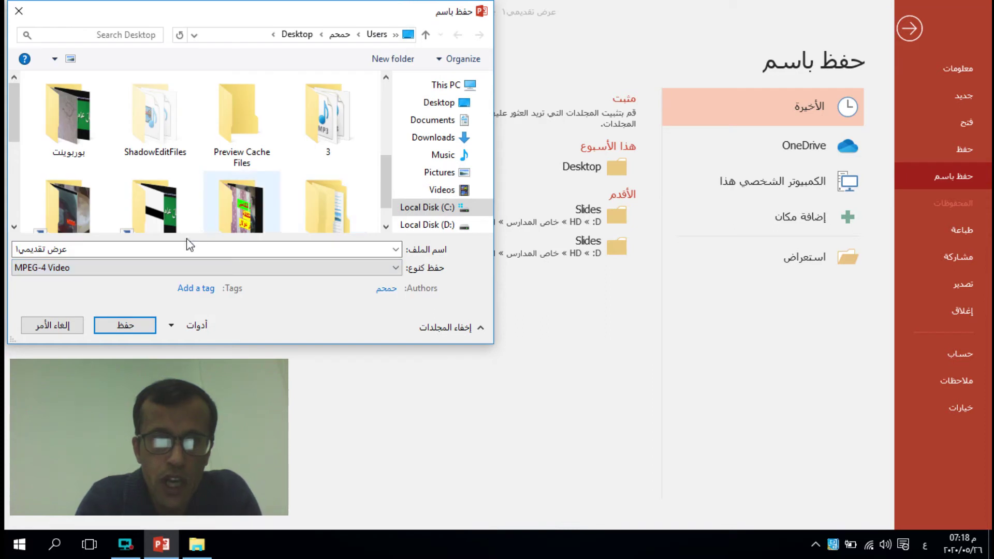
click(169, 247)
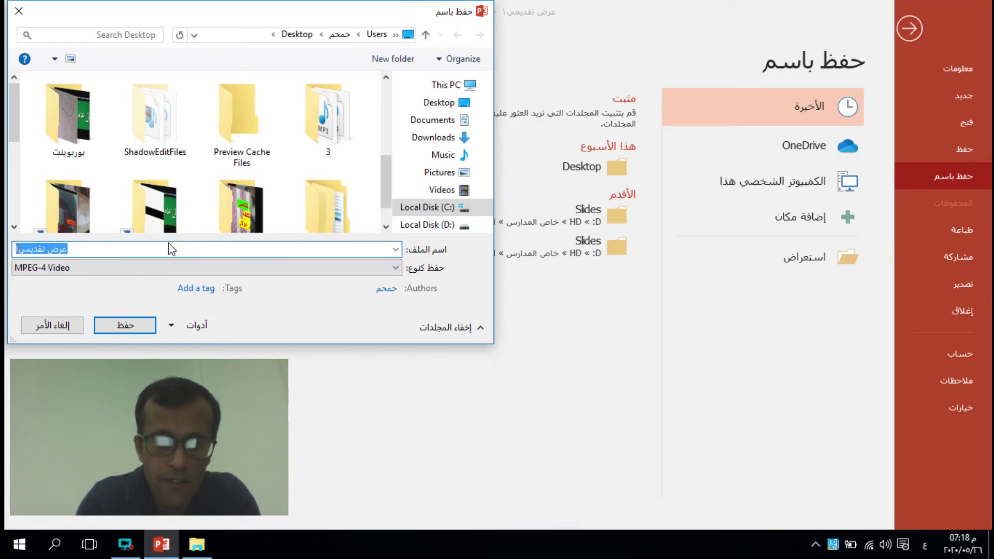
text(اختبار)
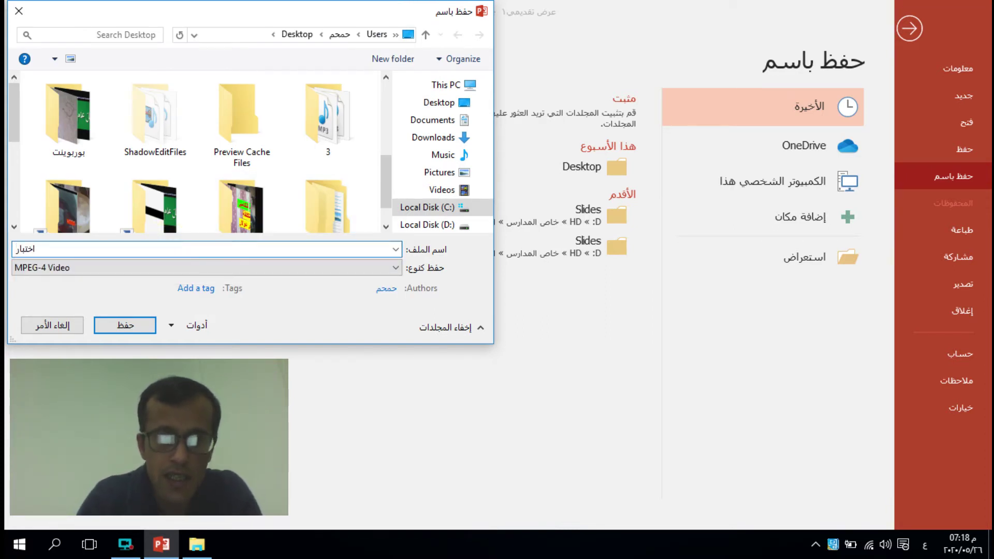
click(118, 330)
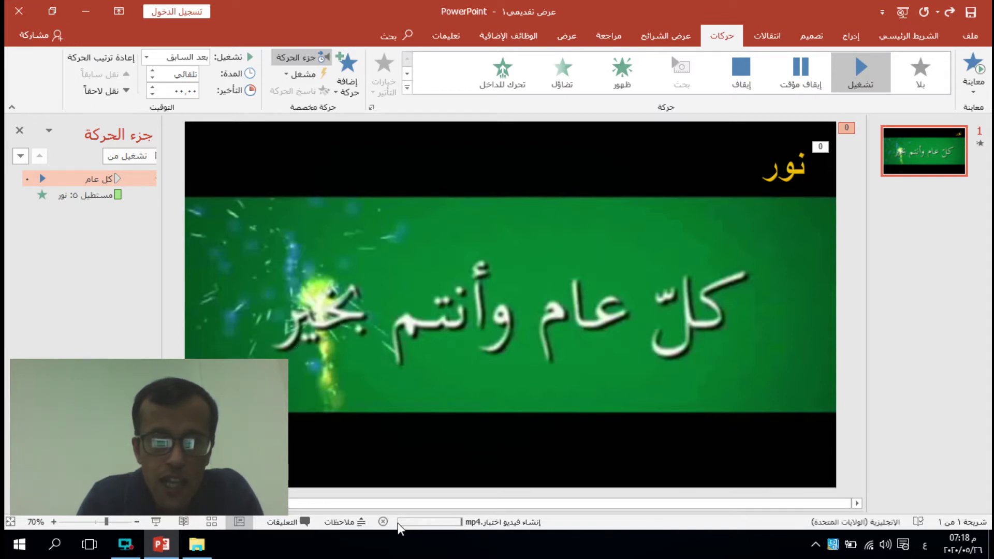
mouse_move(417, 374)
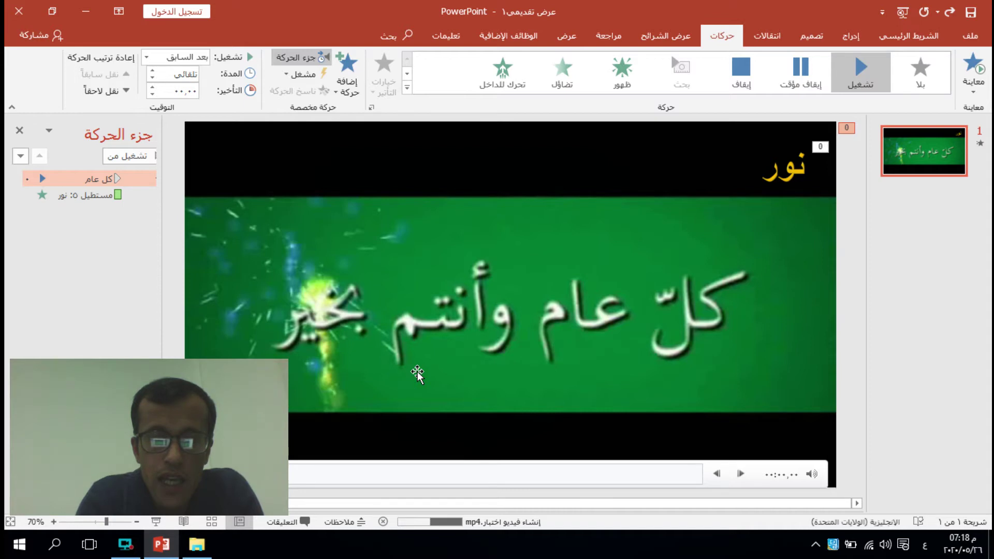
click(86, 12)
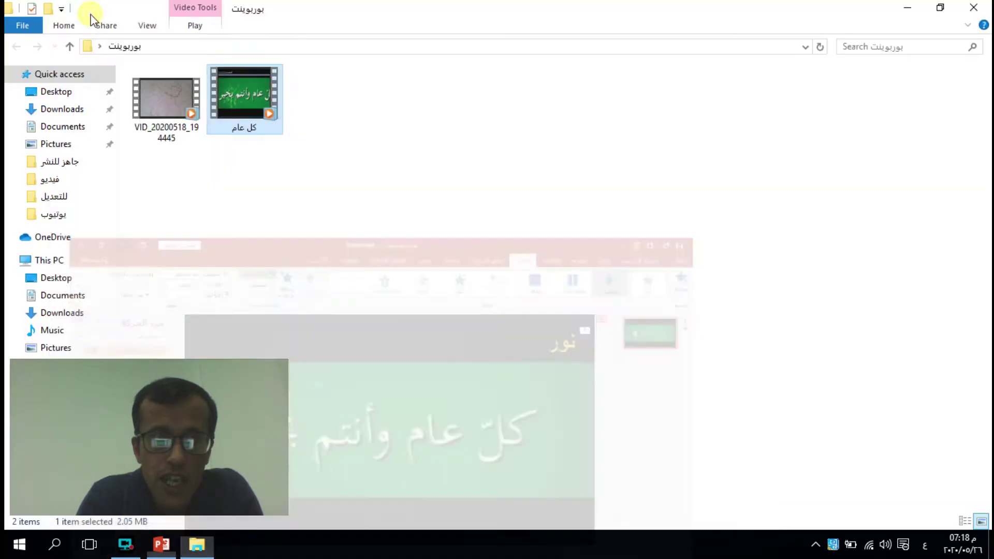
click(912, 5)
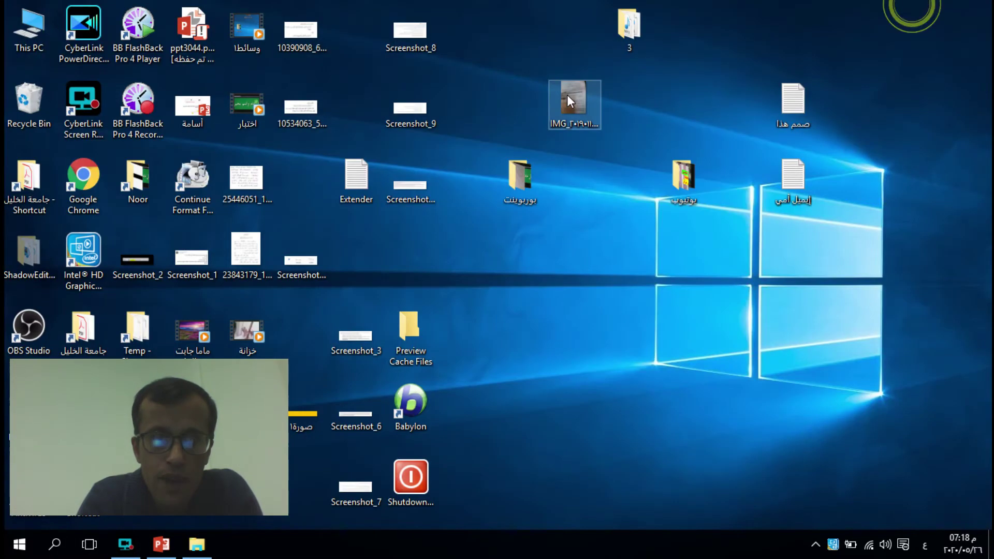
double_click(248, 108)
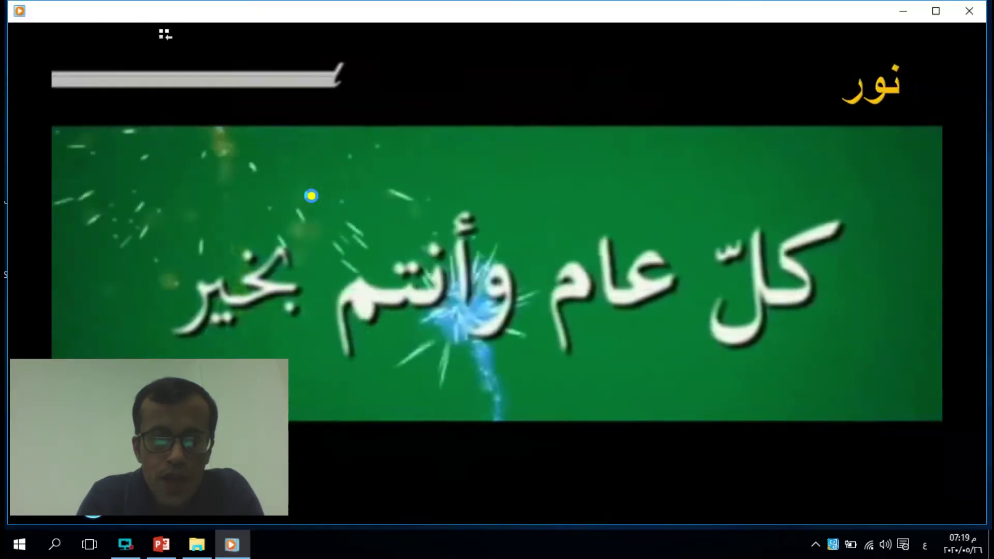
double_click(311, 195)
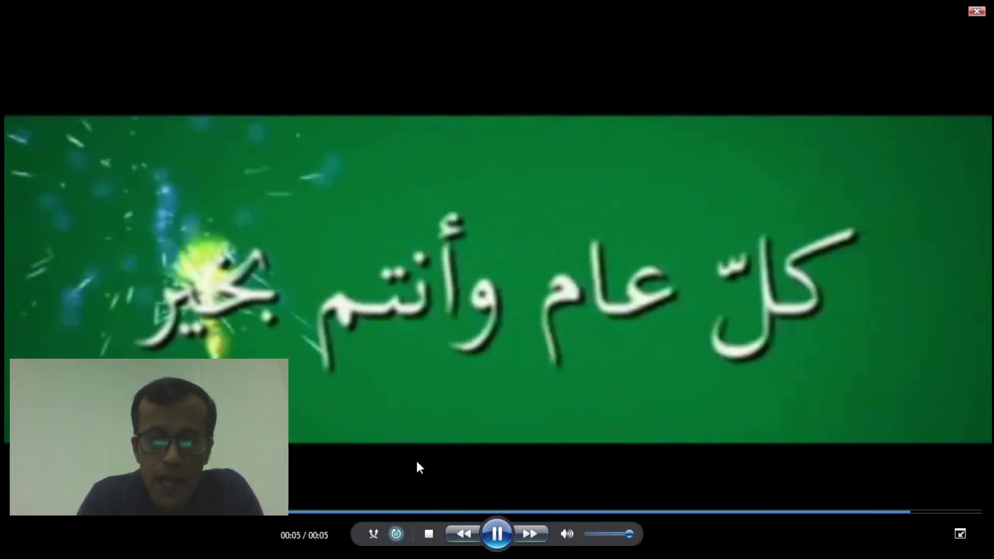
double_click(405, 283)
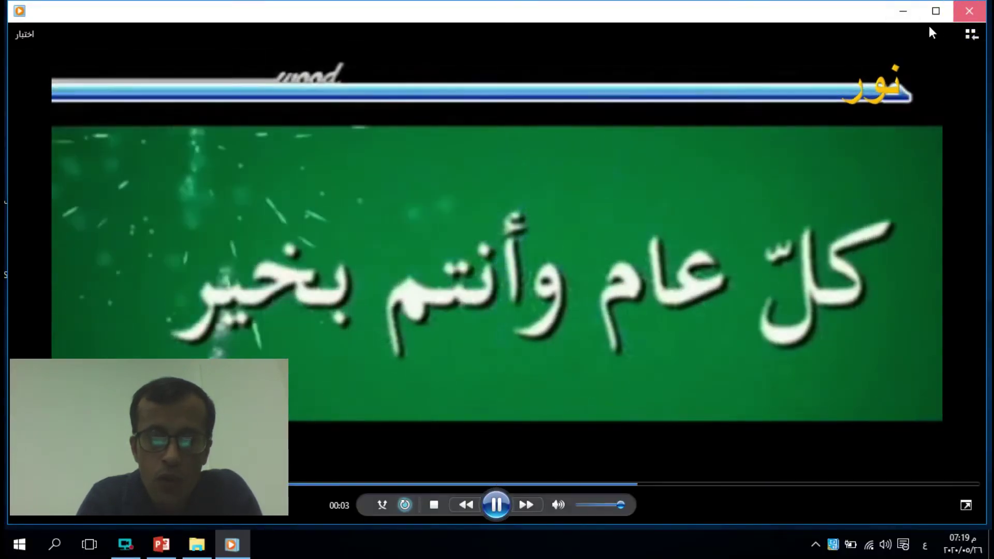
click(969, 11)
click(158, 544)
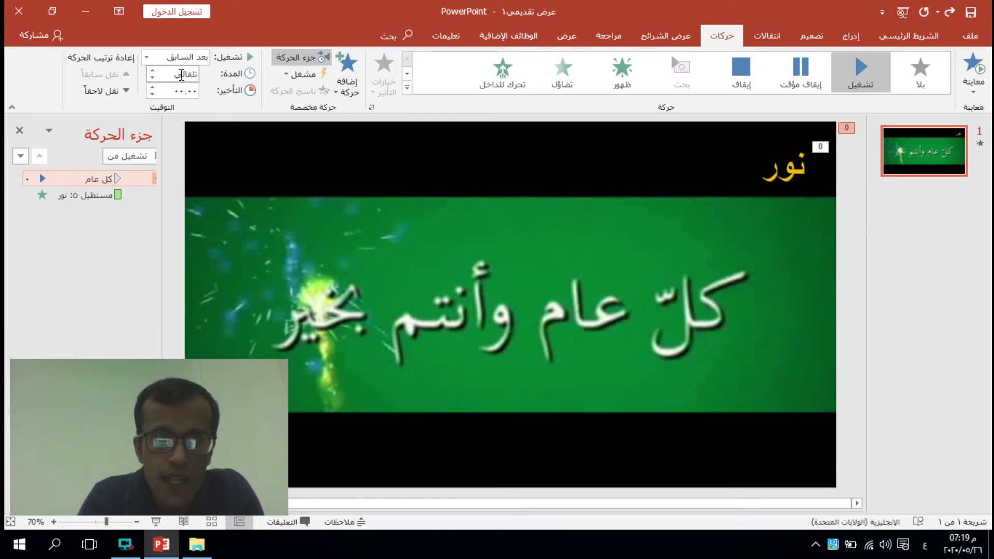
Step: Make the video slide advance automatically after about 37 seconds rather than on mouse click
click(765, 35)
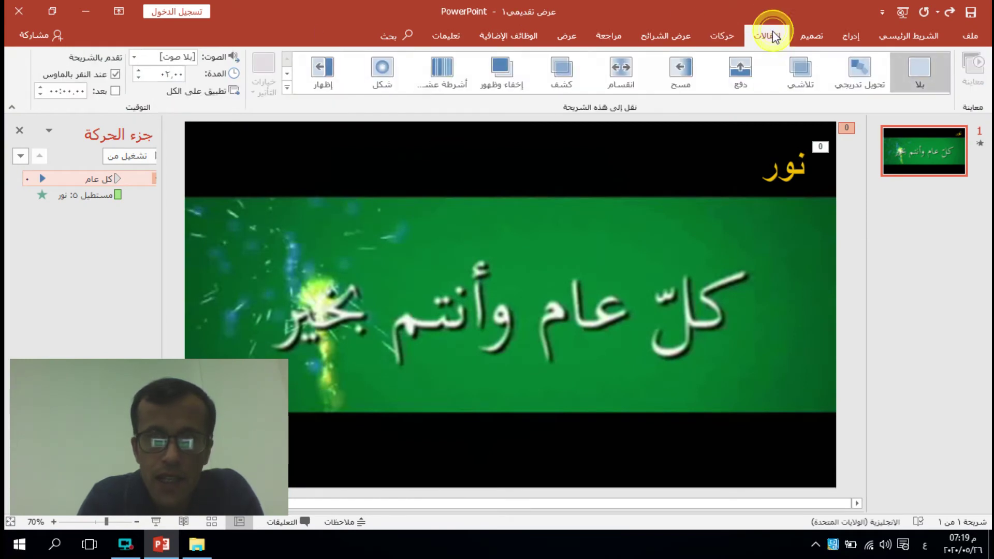
click(489, 274)
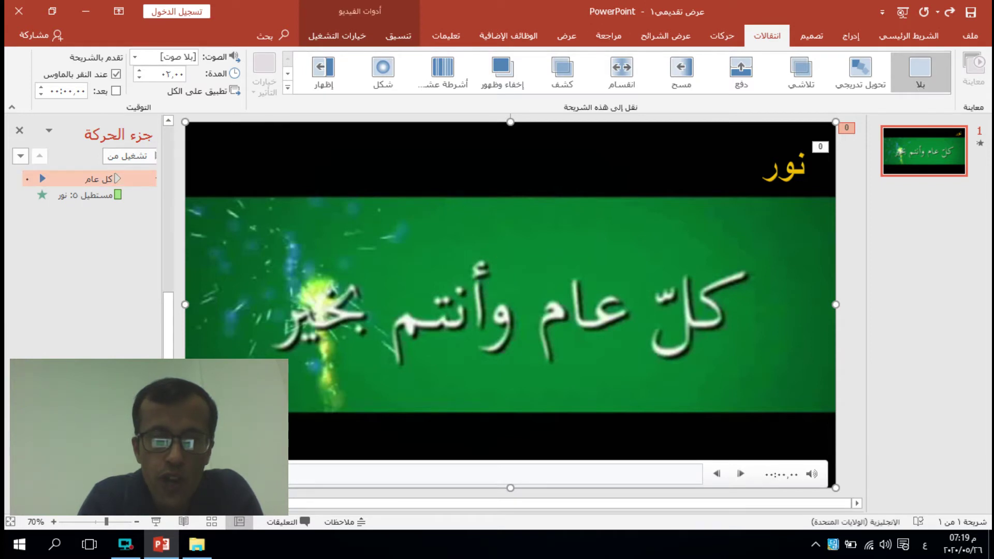
drag(394, 479, 706, 480)
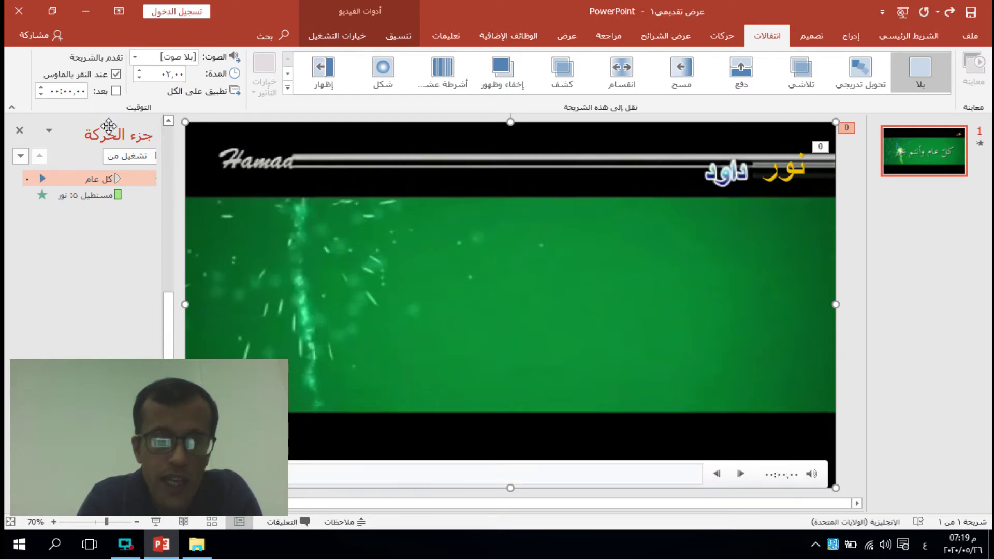
double_click(68, 91)
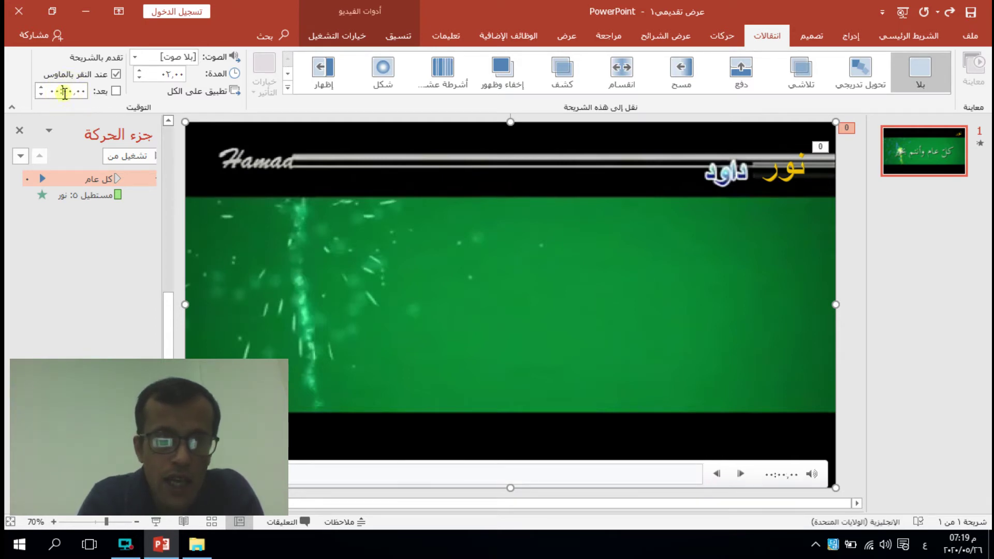
text(37)
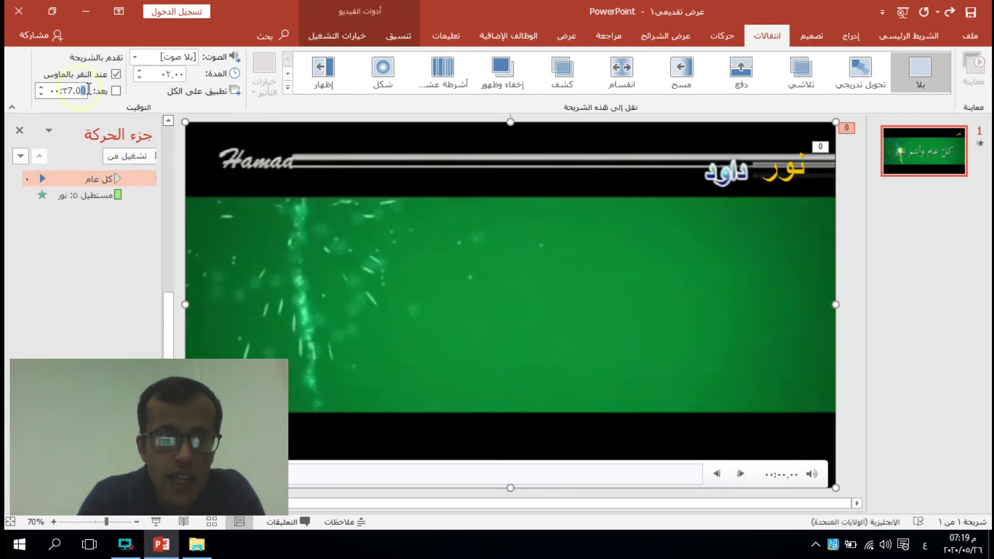
text(9)
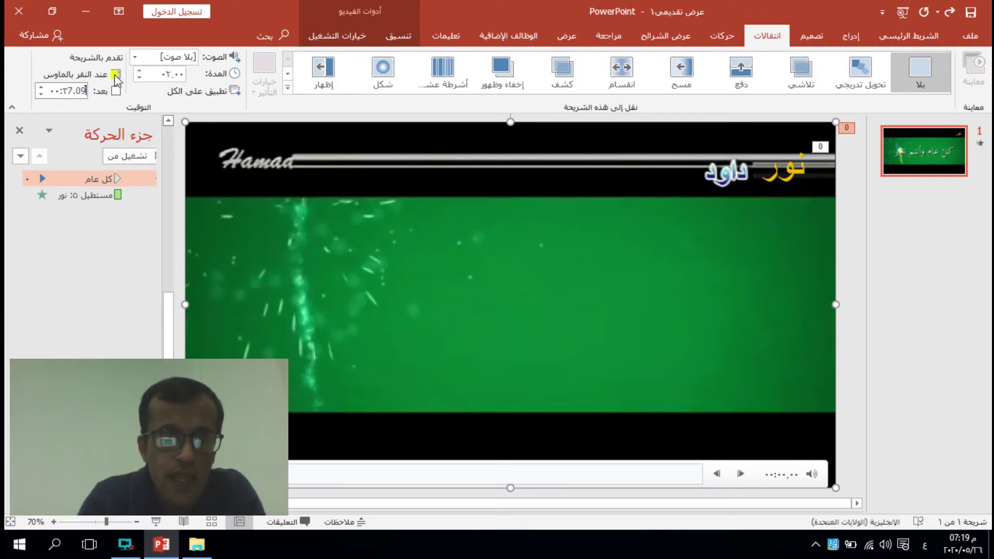
click(116, 74)
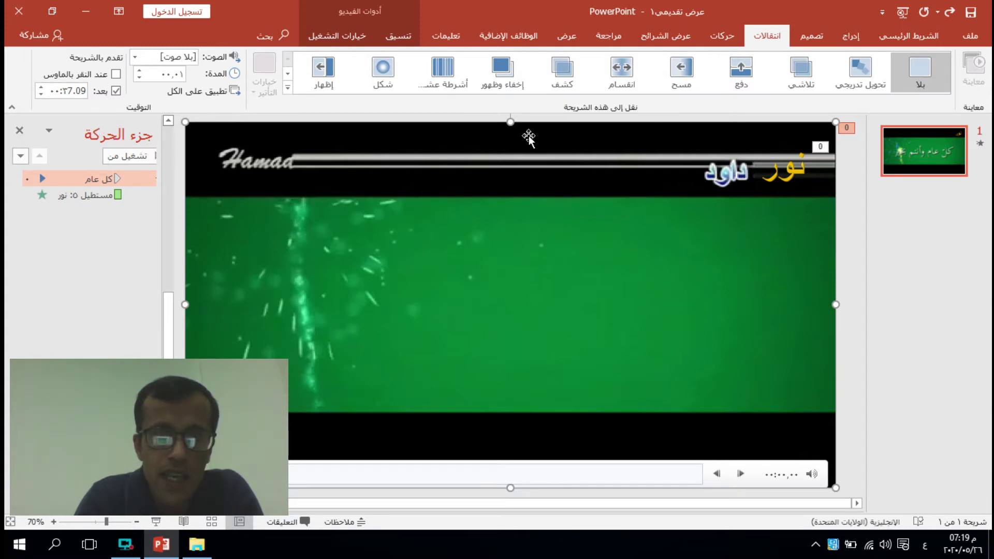
Step: Insert WordArt reading السلام عليكم and move it to the slide's top-left corner
click(851, 37)
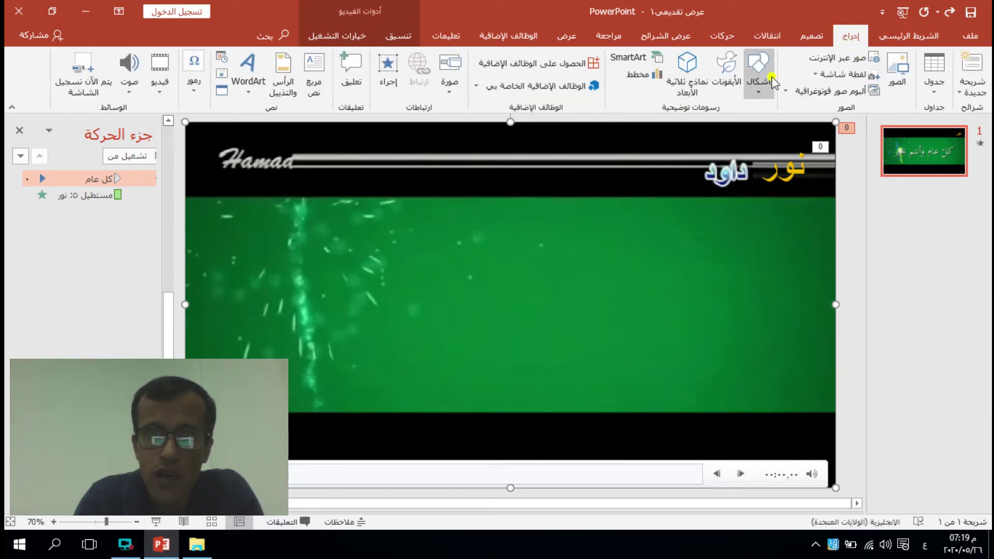
click(758, 73)
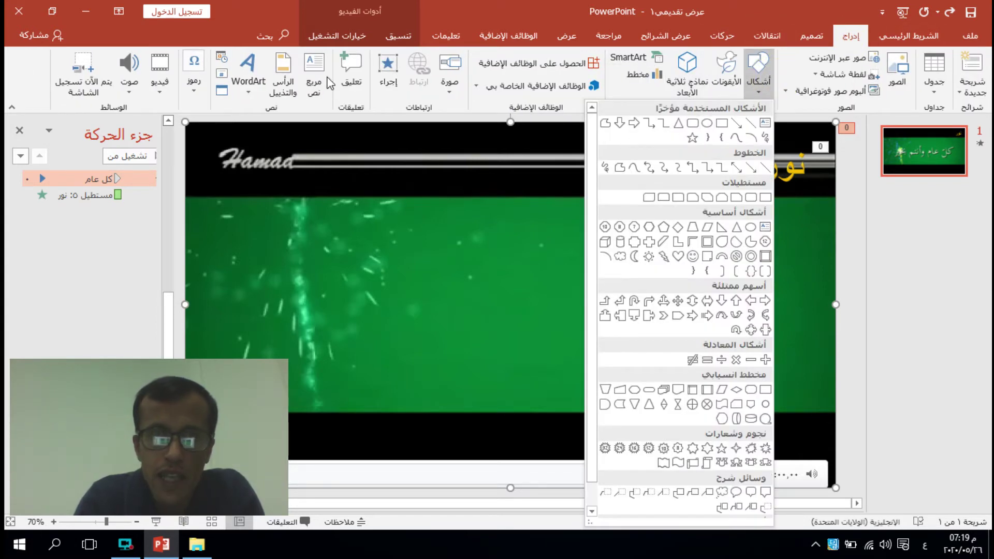
click(258, 85)
click(205, 204)
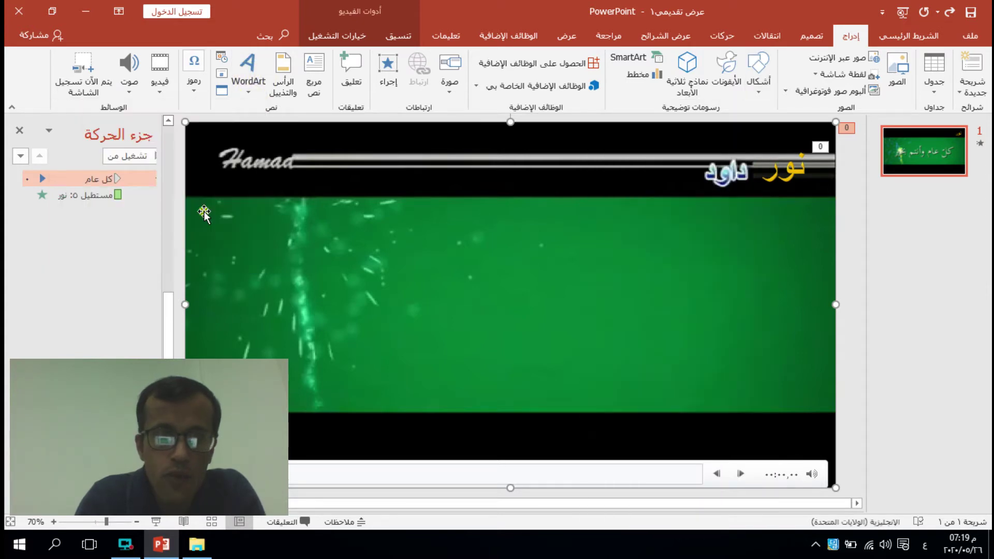
text(الس)
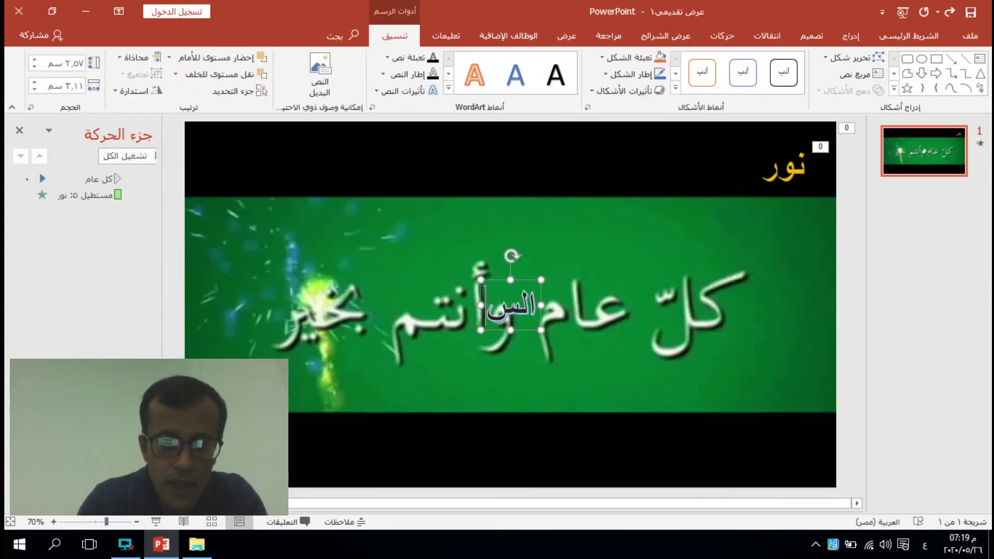
text(لام عليك)
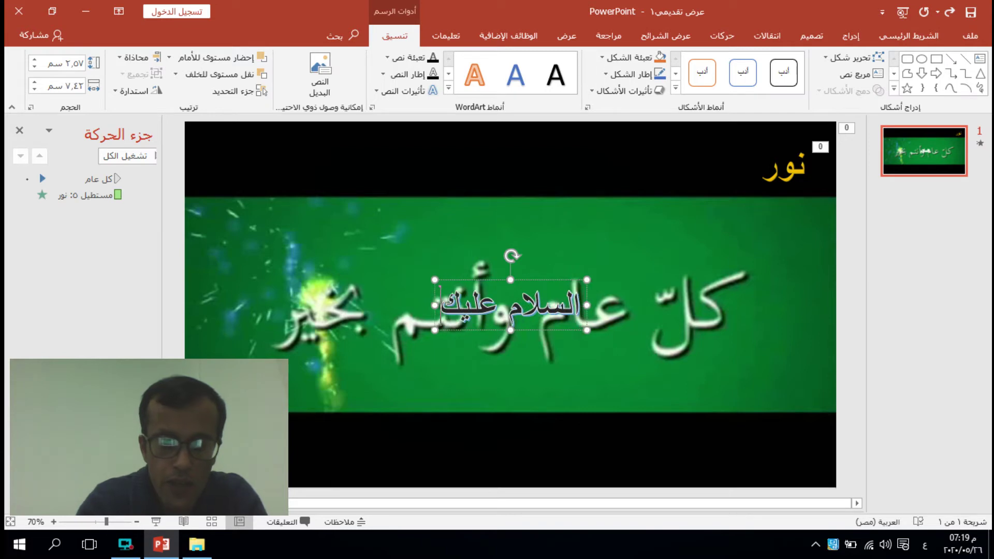
text(م)
drag(448, 278, 290, 158)
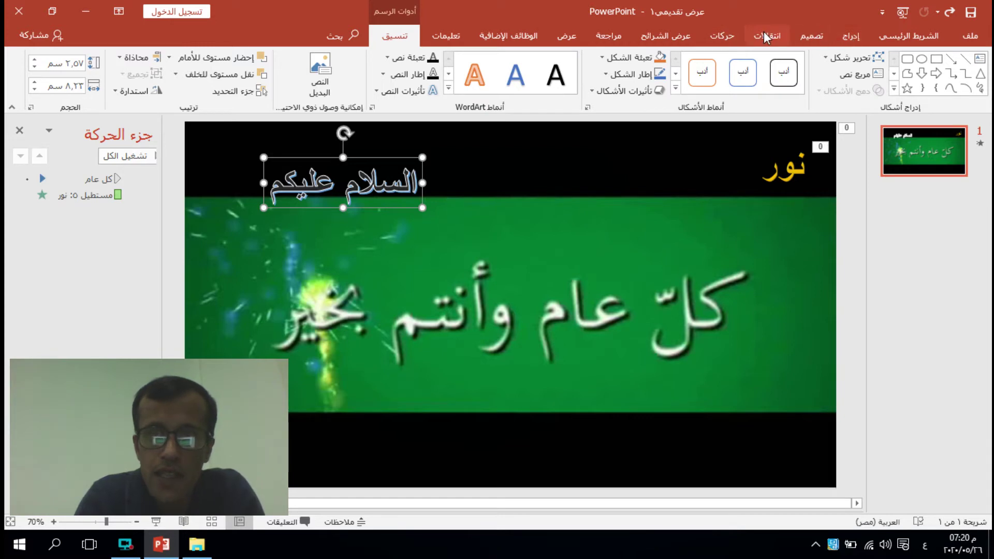
click(721, 35)
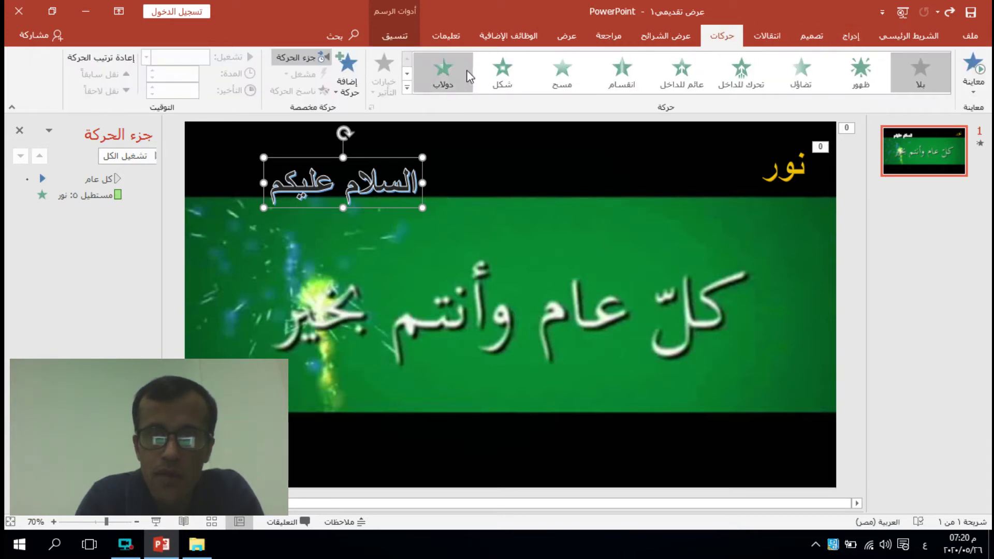
Step: Give the السلام عليكم WordArt a Fly In entrance that starts after the previous animation
click(740, 69)
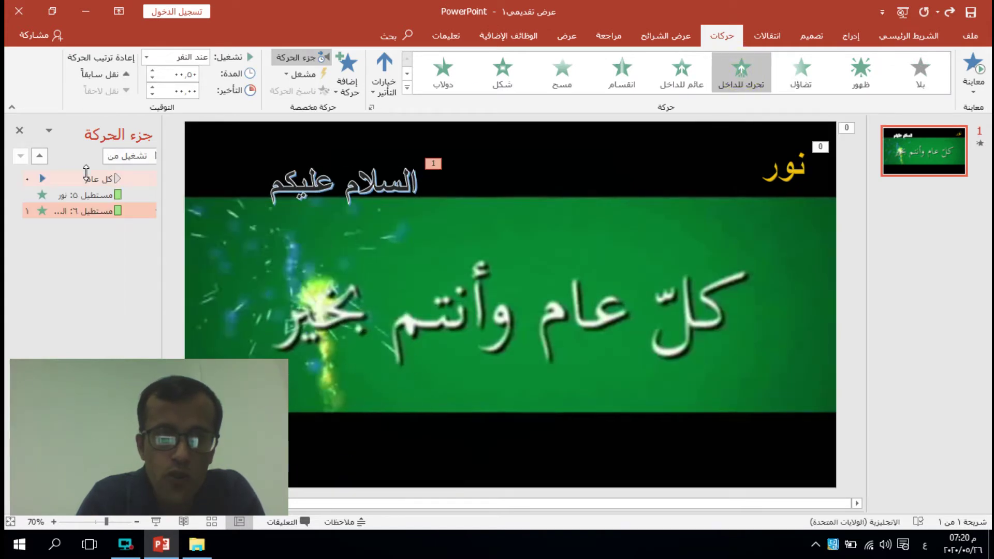
click(99, 179)
double_click(99, 211)
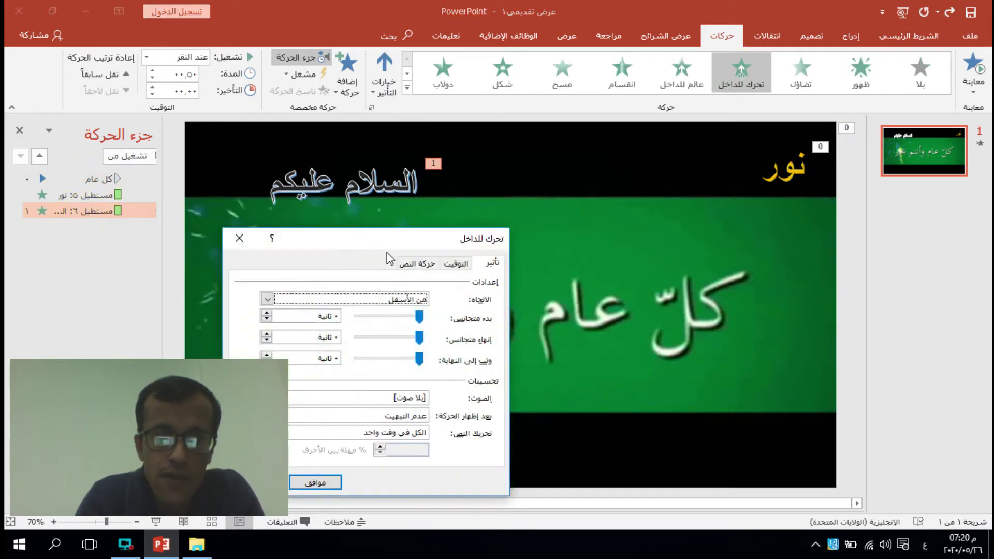
click(459, 264)
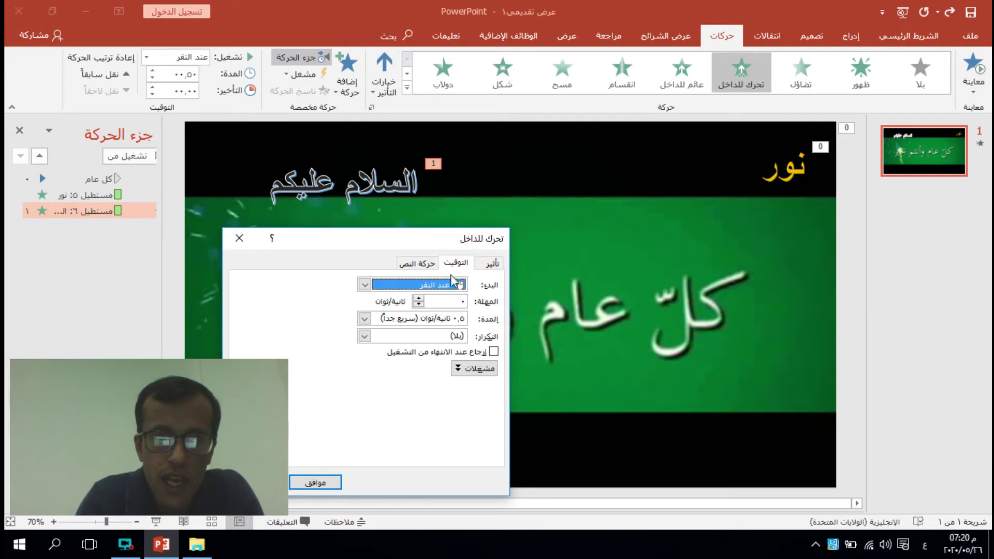
click(450, 285)
click(444, 327)
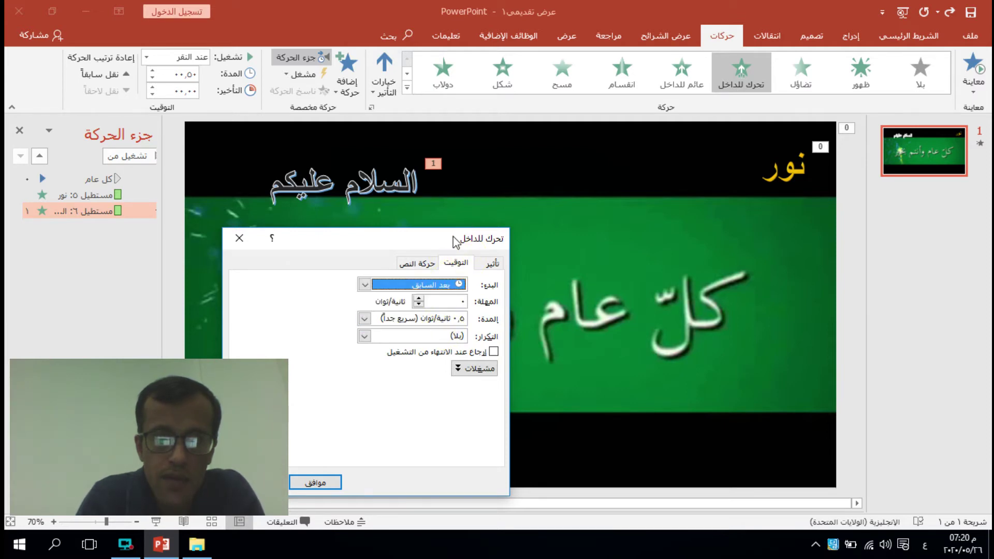
Step: Set the greeting text to animate by letter with a 10% delay between letters
click(424, 264)
click(484, 263)
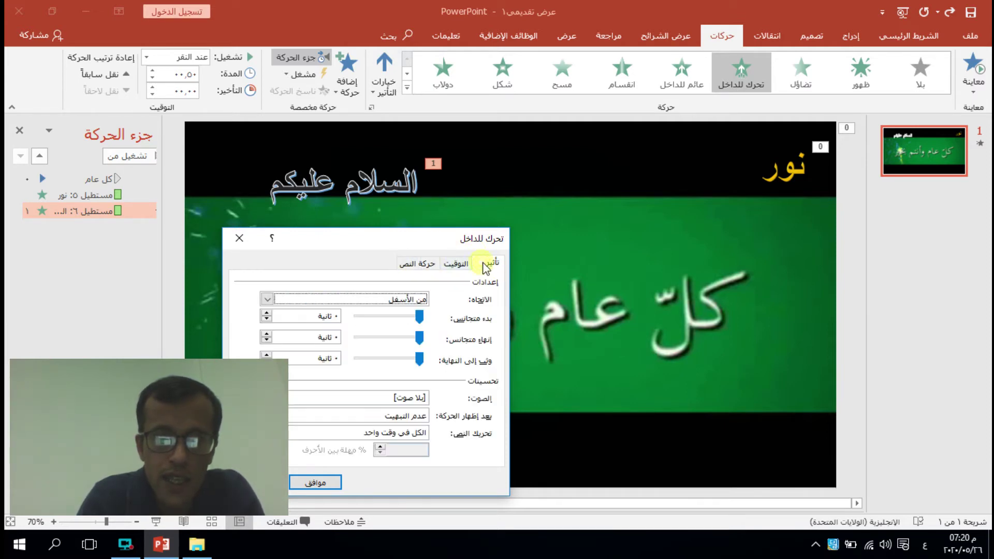
click(366, 438)
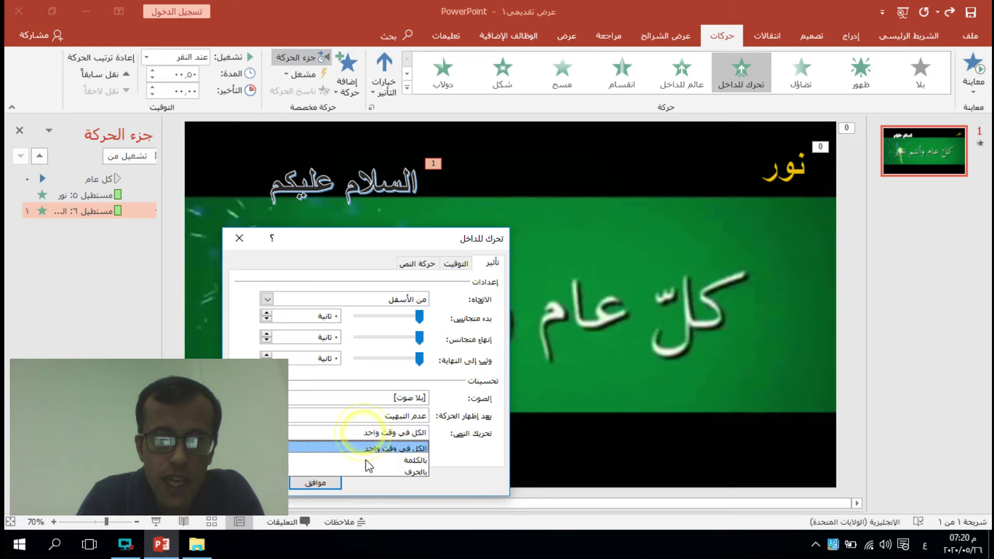
click(365, 470)
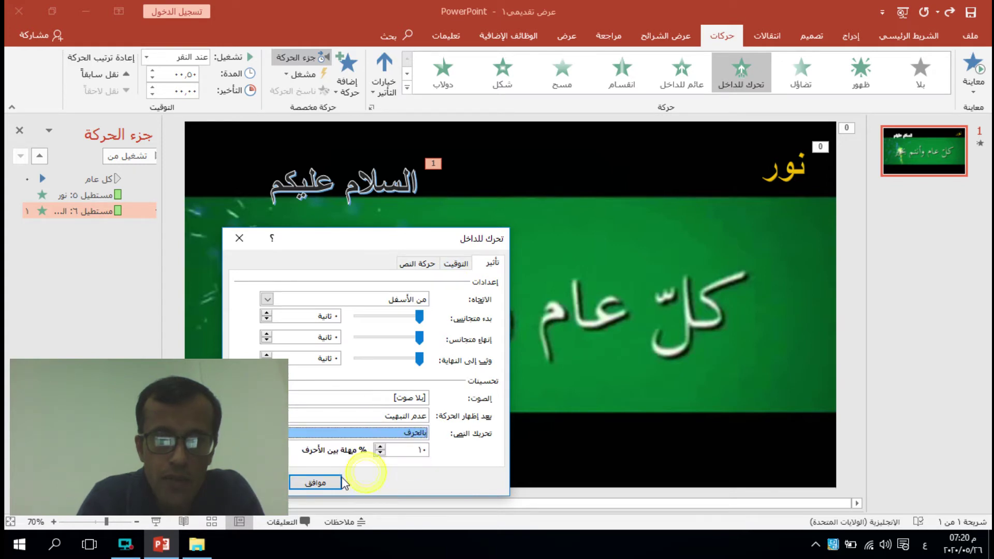
click(316, 482)
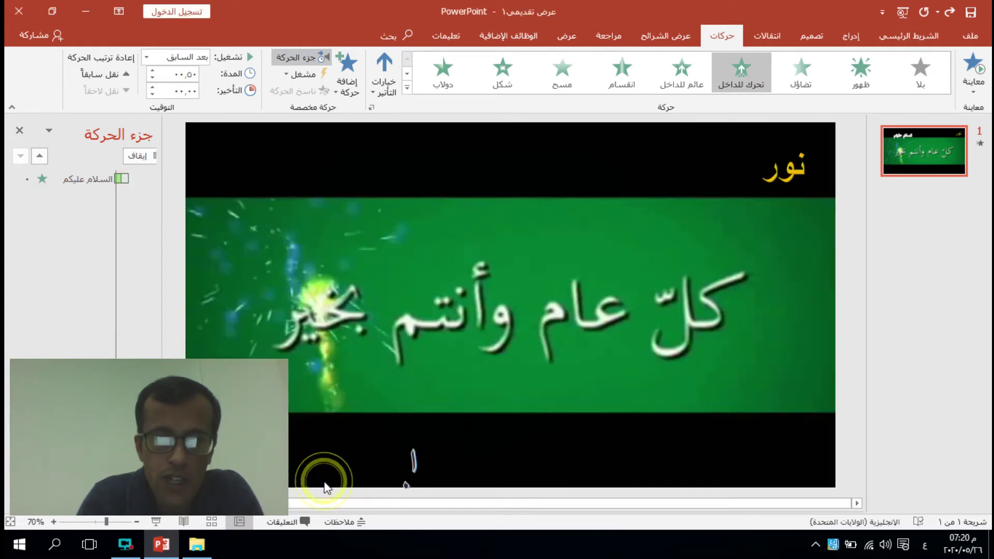
Step: Save the updated presentation to the Desktop as an MPEG-4 video named عرض اختبار٢
click(966, 38)
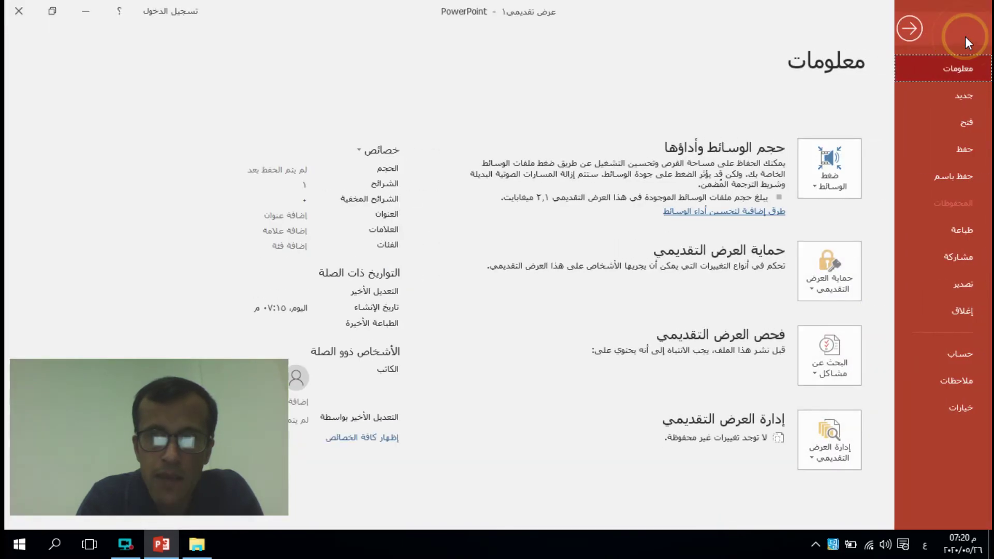
click(957, 174)
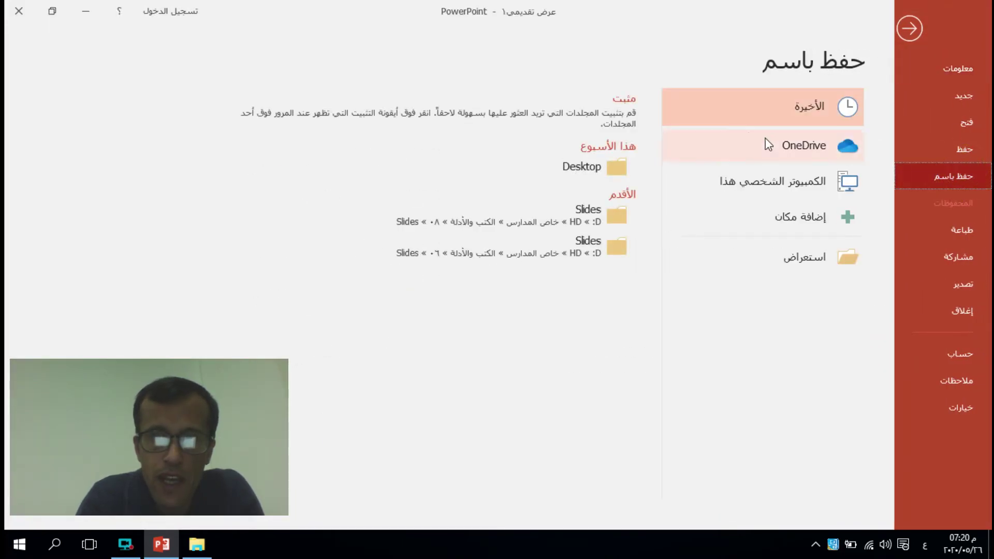
click(592, 165)
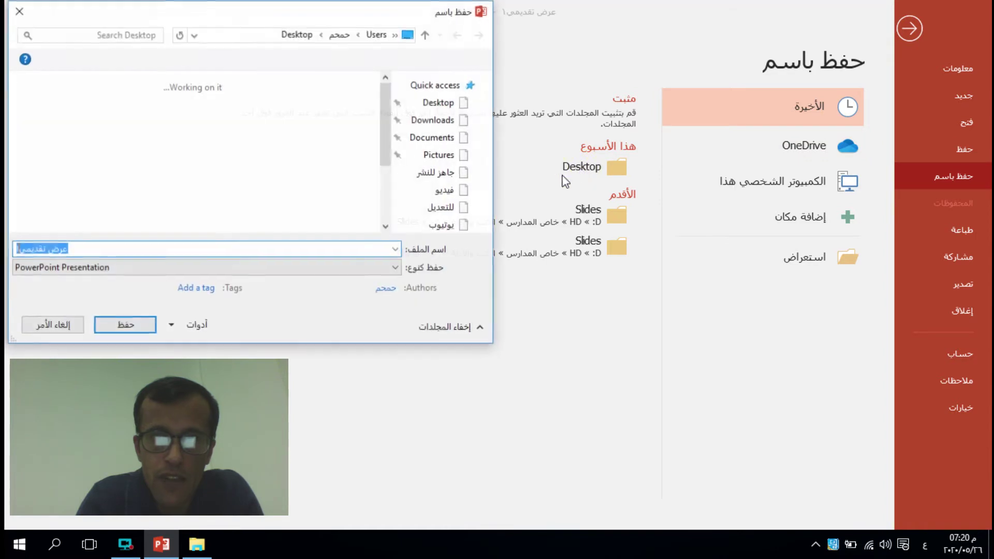
click(281, 268)
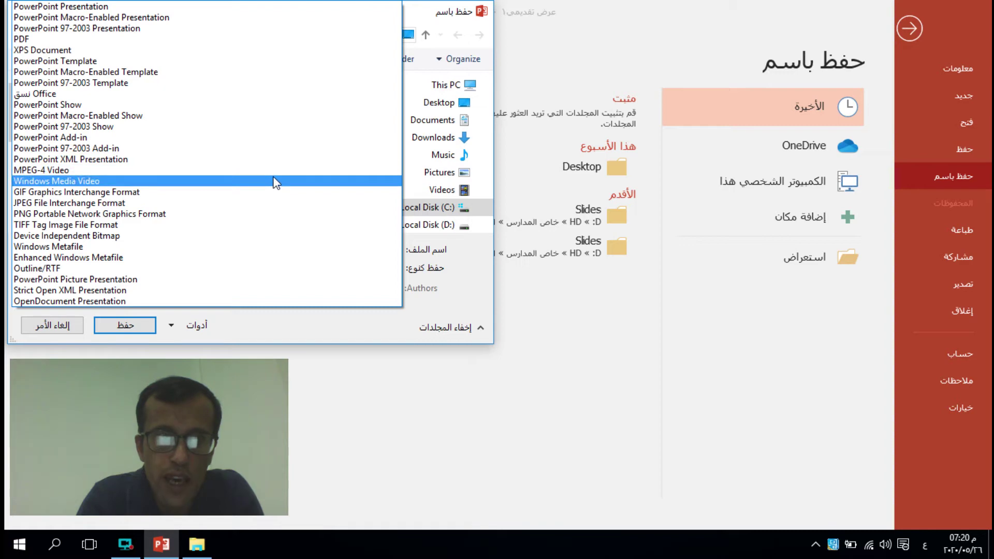
click(272, 171)
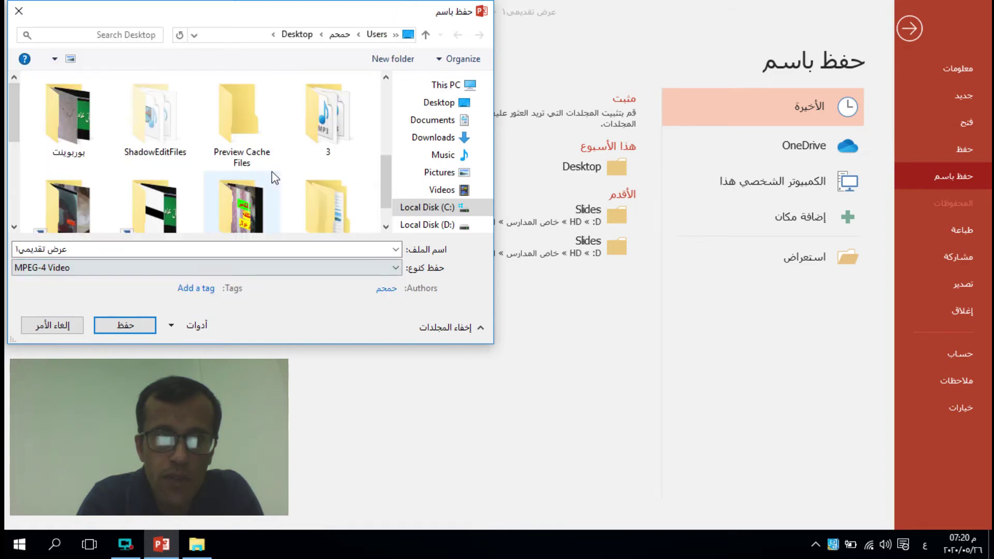
click(181, 249)
text(عرض)
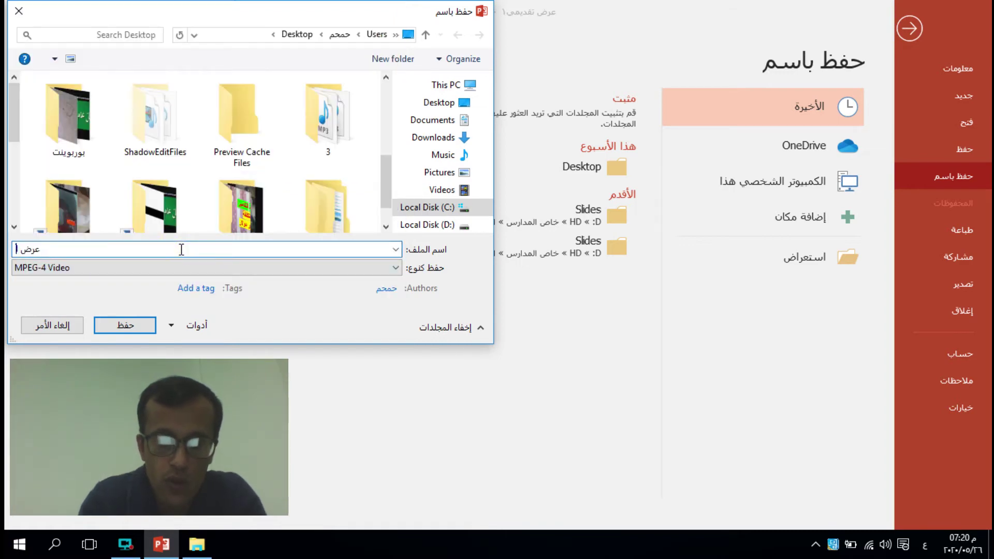
text( اختبار٢)
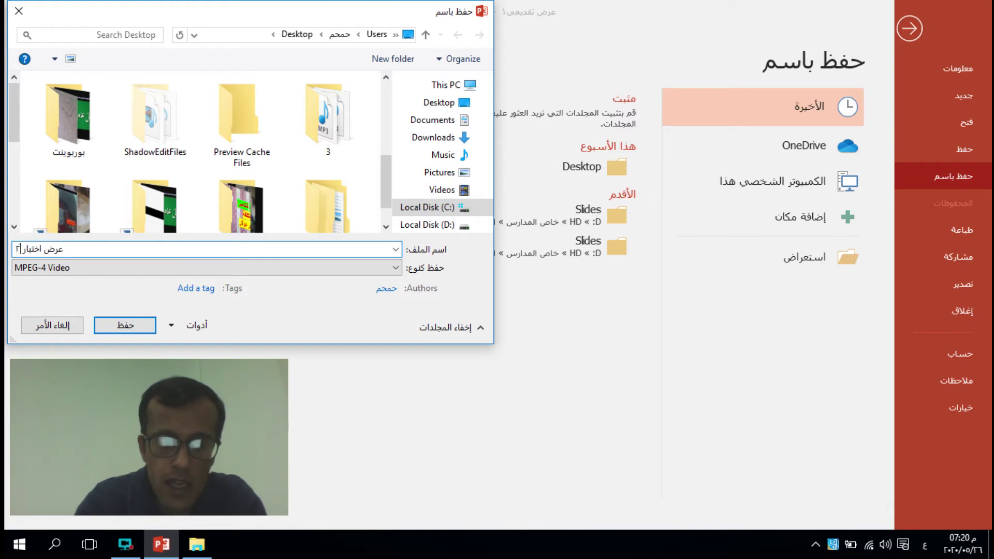
click(127, 324)
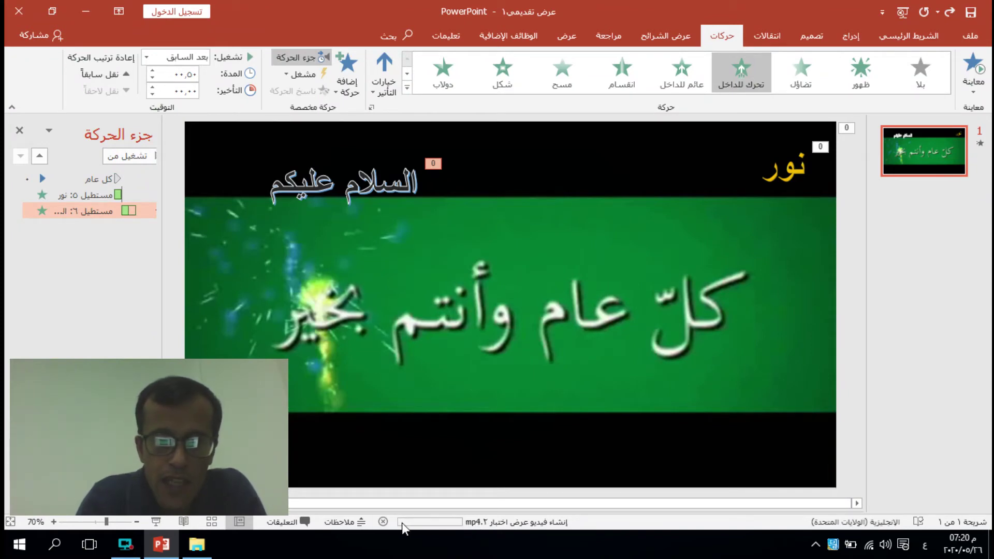
Step: Cancel closing PowerPoint so the video export continues, then minimize PowerPoint
click(18, 7)
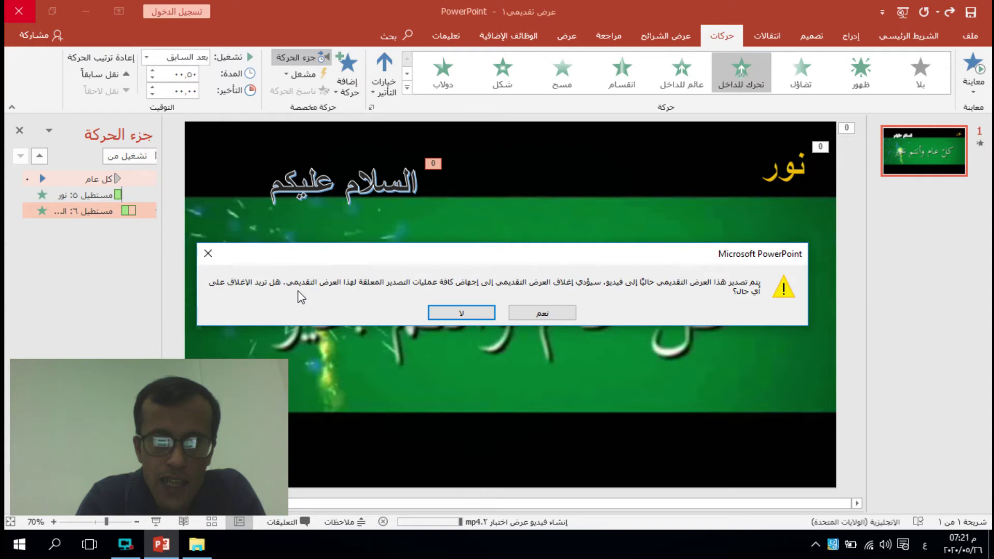
click(454, 311)
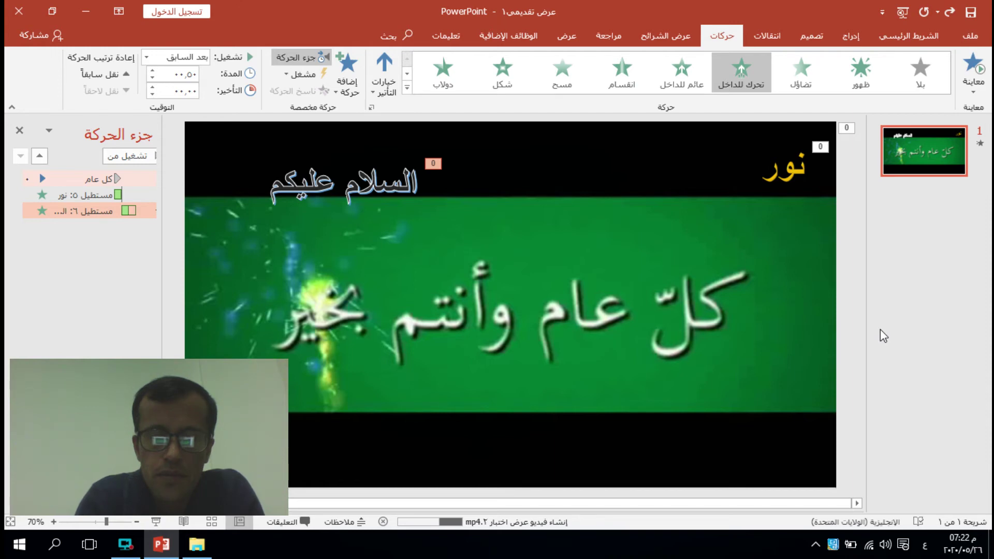
click(76, 7)
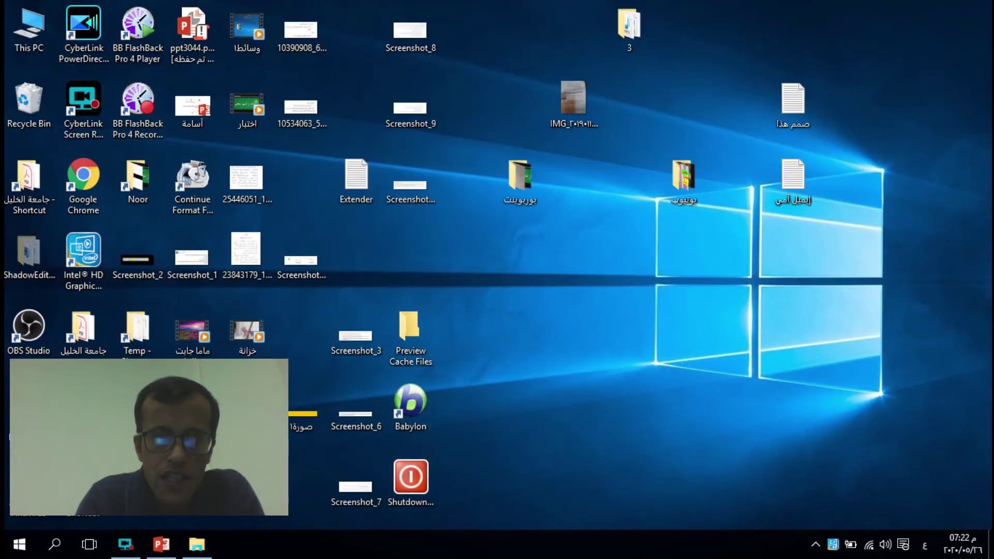
Step: Restore PowerPoint to check the export progress, then minimize it again to reach the desktop
click(276, 359)
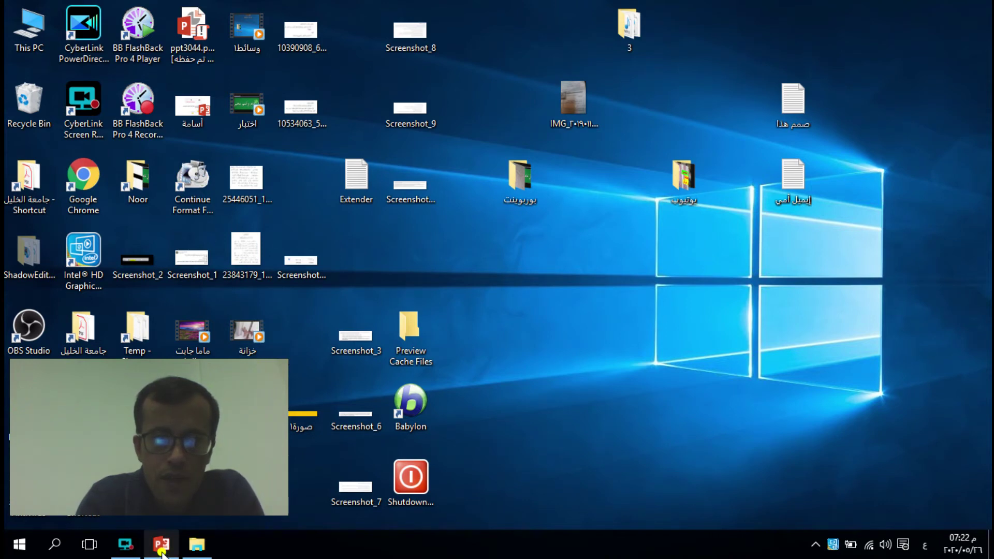
click(162, 545)
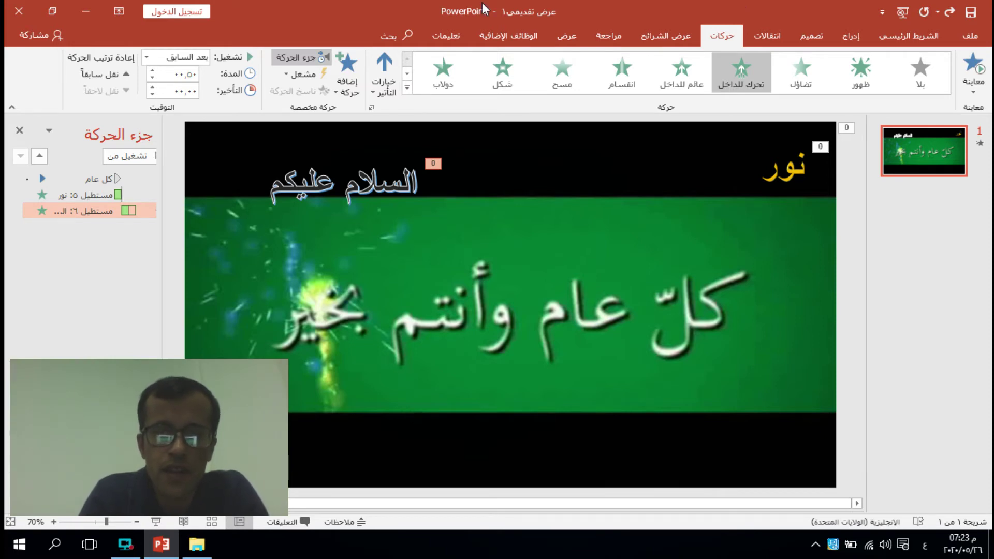
click(85, 8)
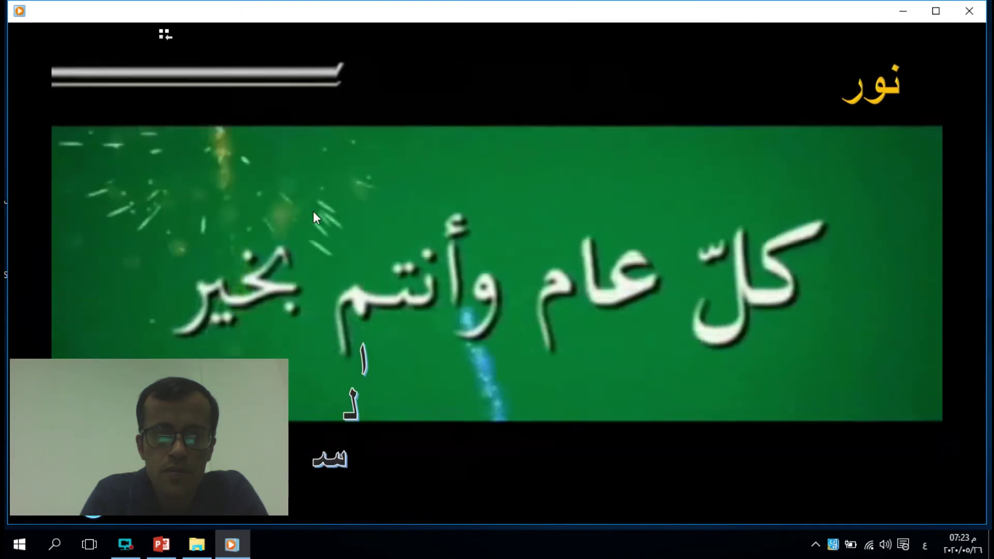
Step: Watch the exported video full screen, close Windows Media Player, and return to PowerPoint
double_click(313, 212)
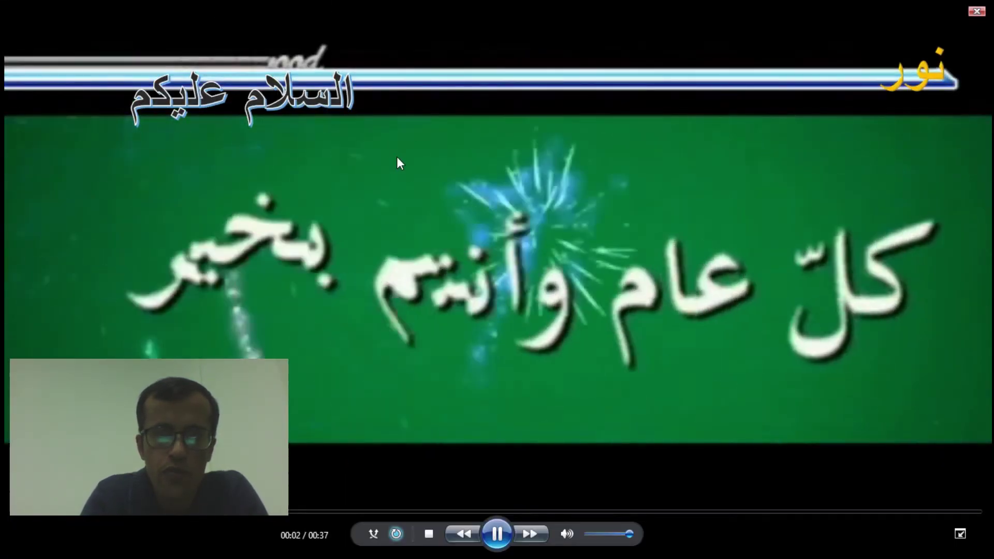
double_click(483, 182)
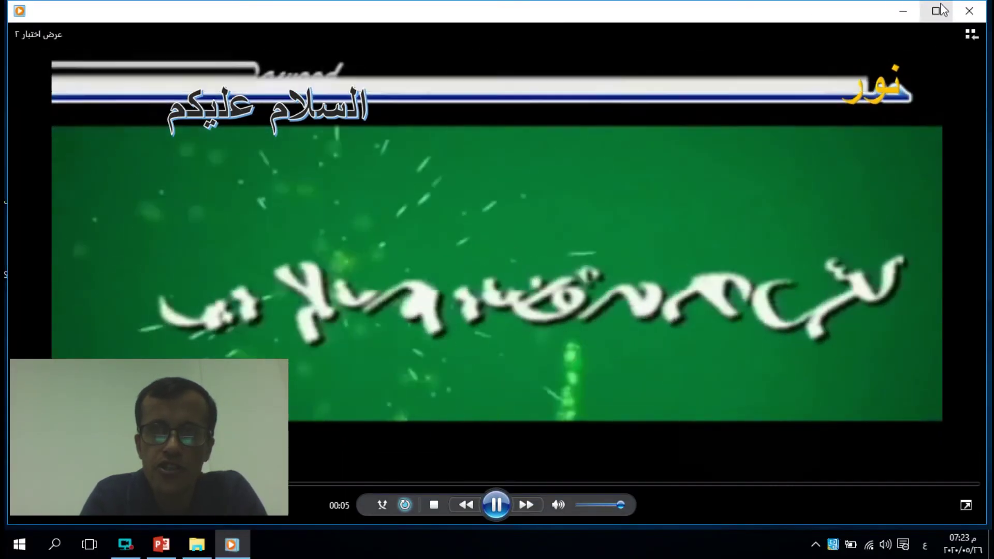
click(969, 11)
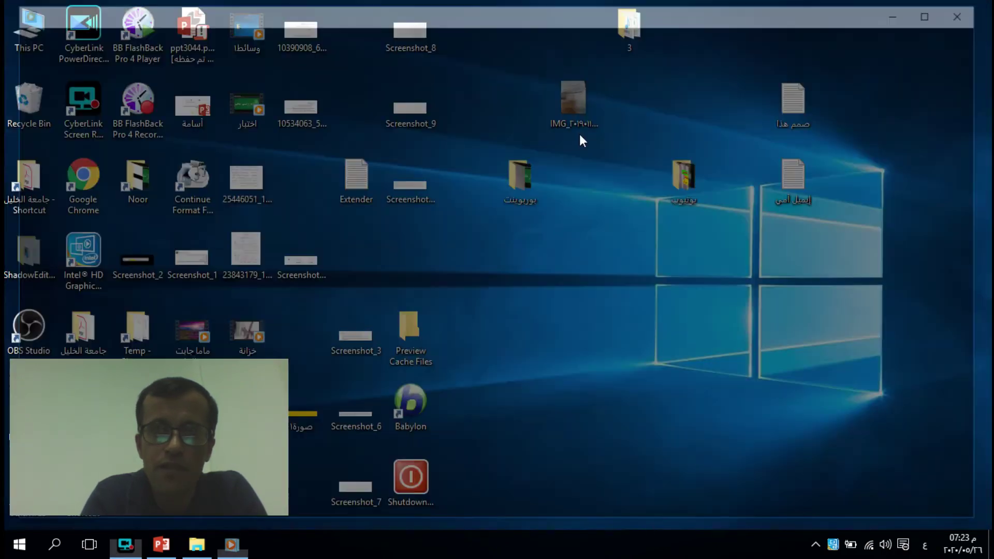
click(161, 544)
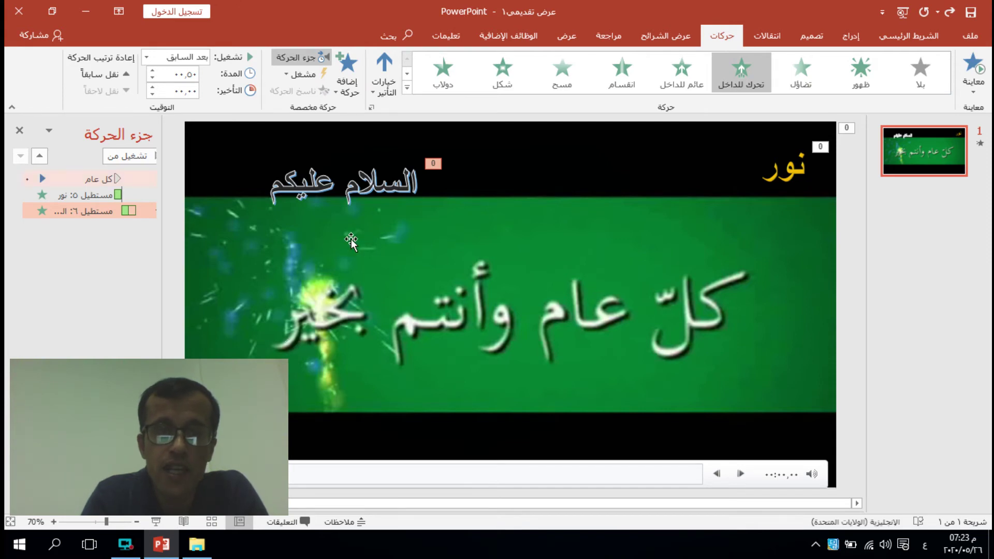
Step: Copy the greeting video and add a new slide after slide 1
click(370, 126)
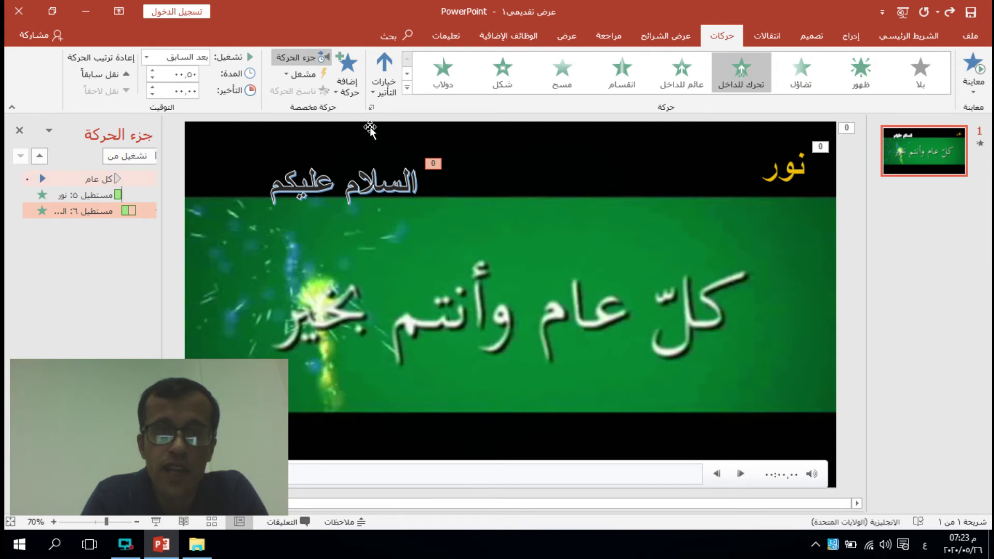
click(914, 149)
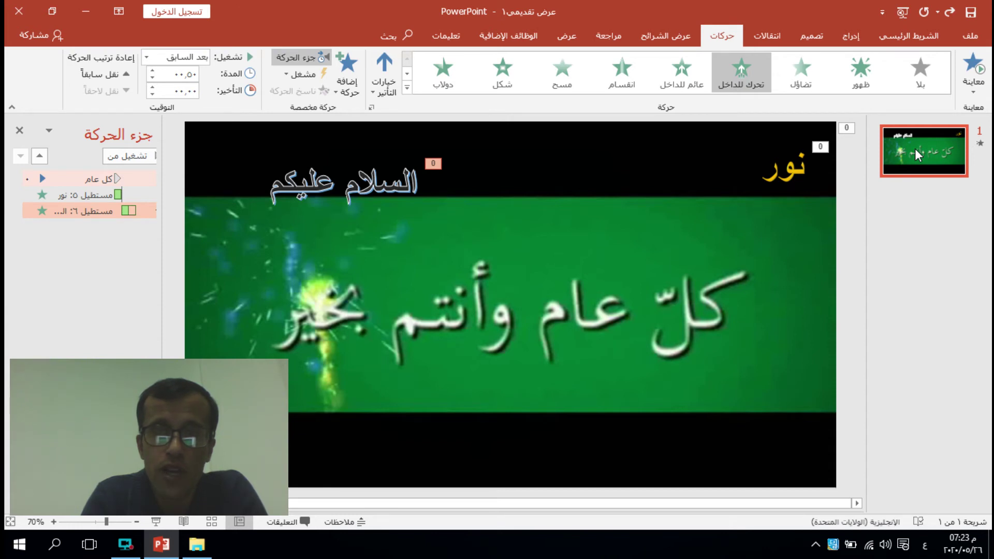
right_click(915, 148)
click(958, 156)
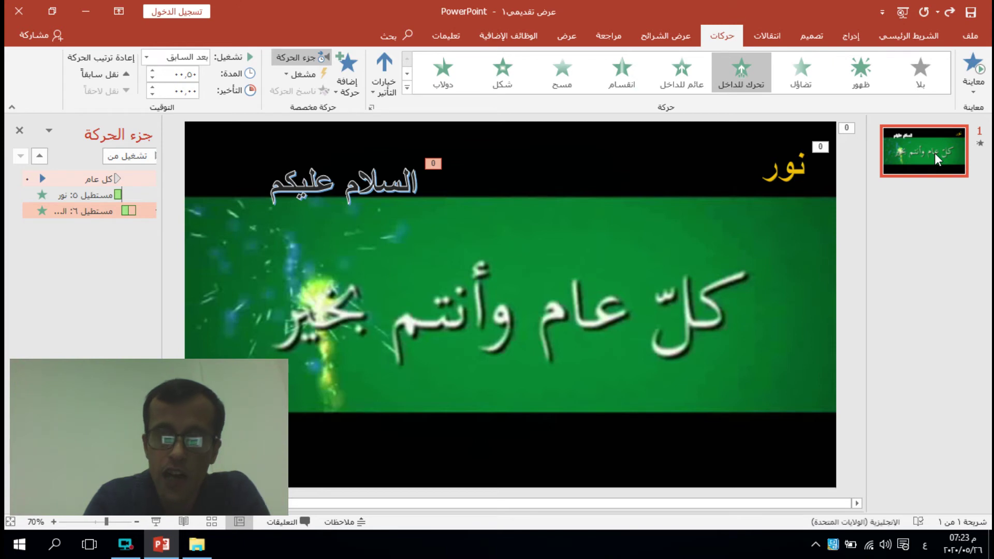
key(ctrl+m)
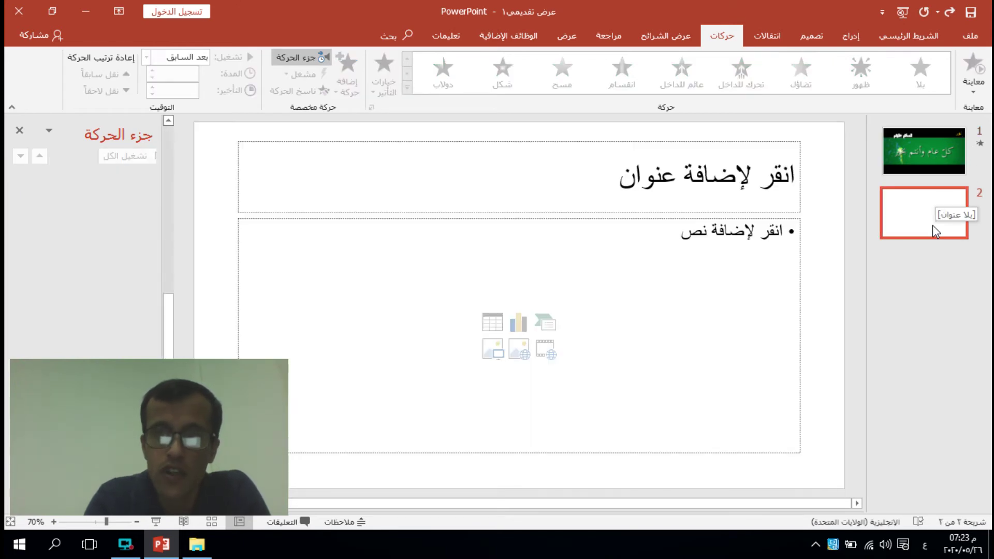
Step: Delete the new slide's title and content placeholders and paste the video in its centre
click(754, 139)
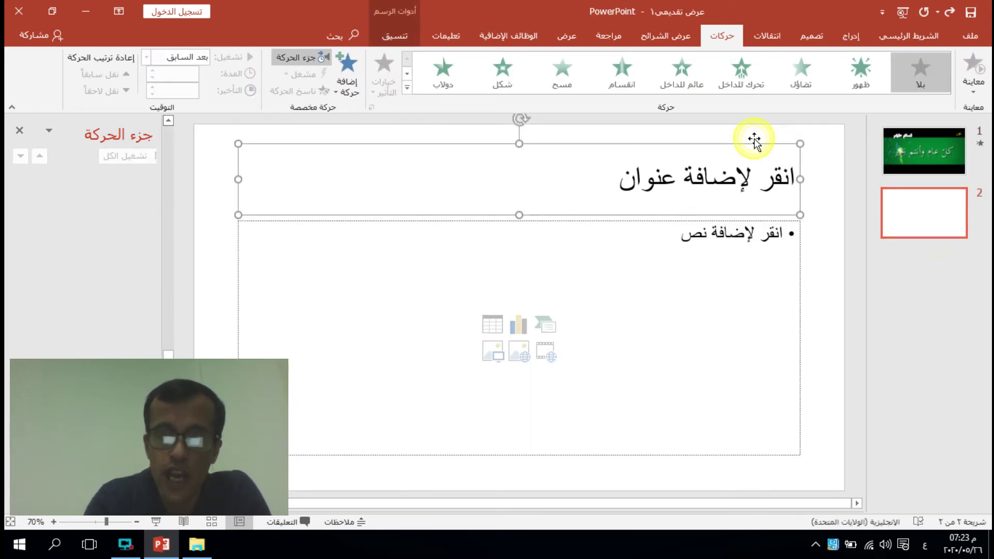
key(Delete)
click(750, 226)
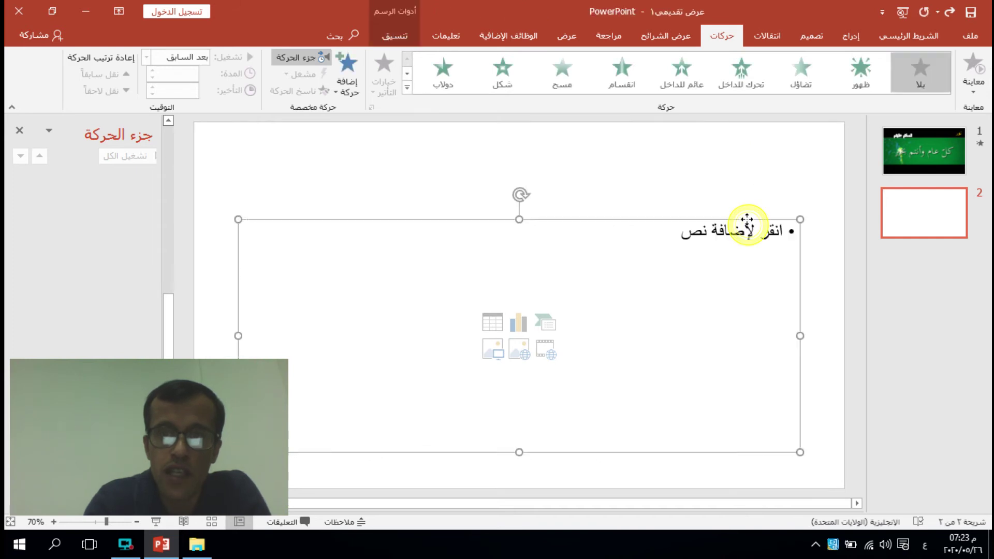
key(Delete)
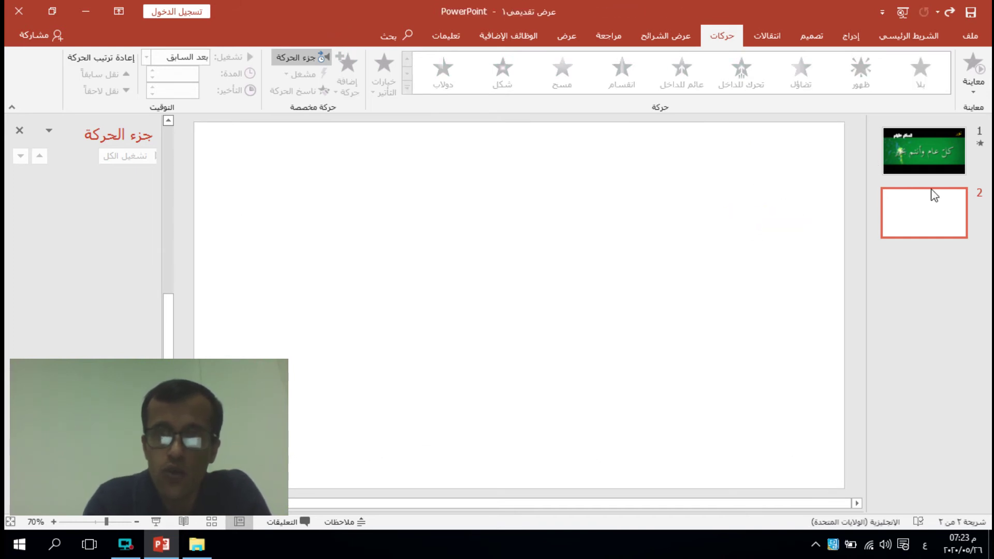
right_click(689, 212)
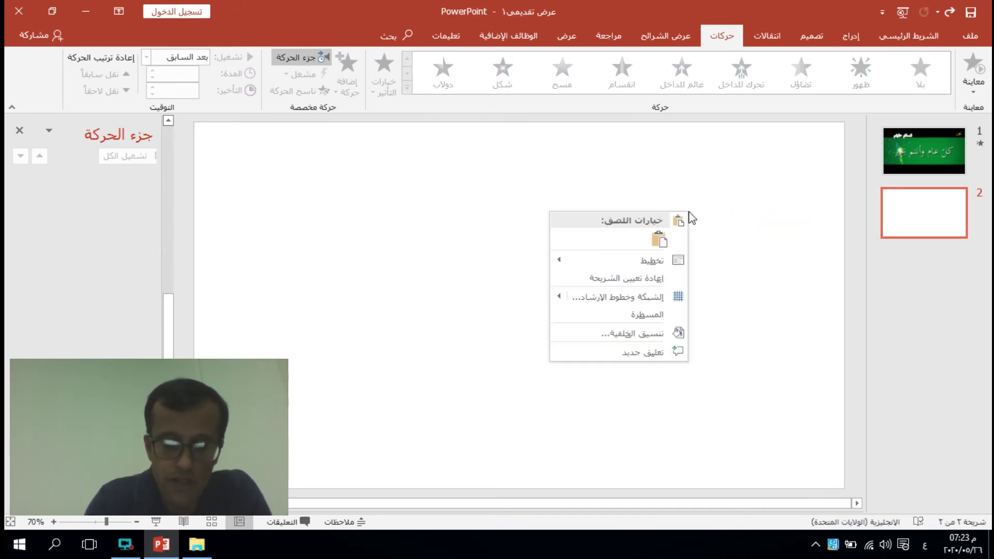
click(659, 239)
drag(427, 296, 625, 398)
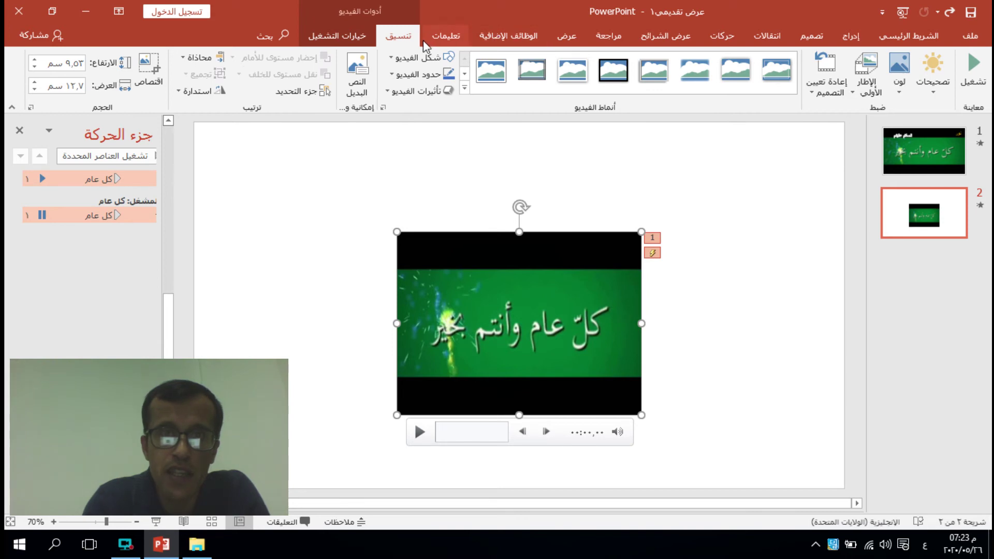
Step: Uncheck On Mouse Click so slide 2 no longer advances on a click
click(341, 35)
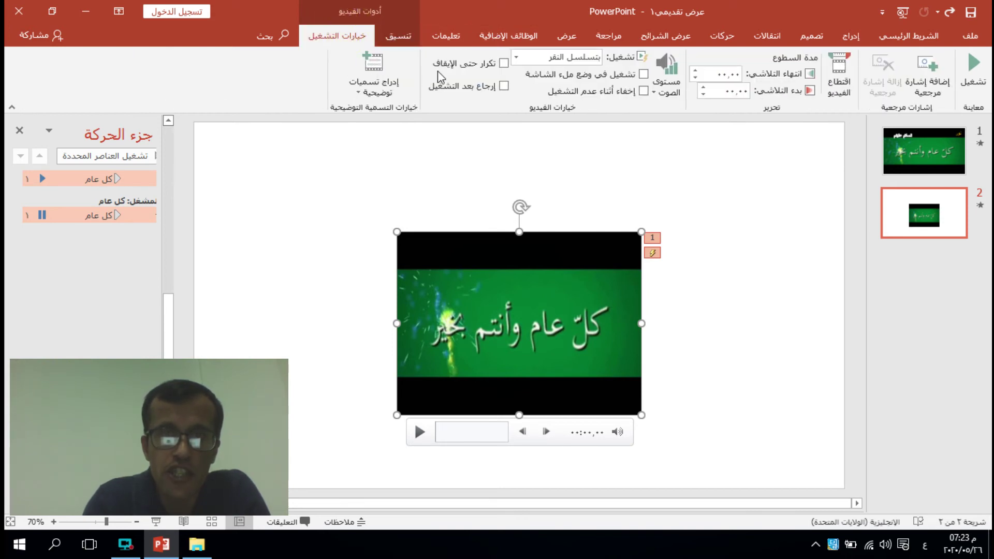
click(766, 35)
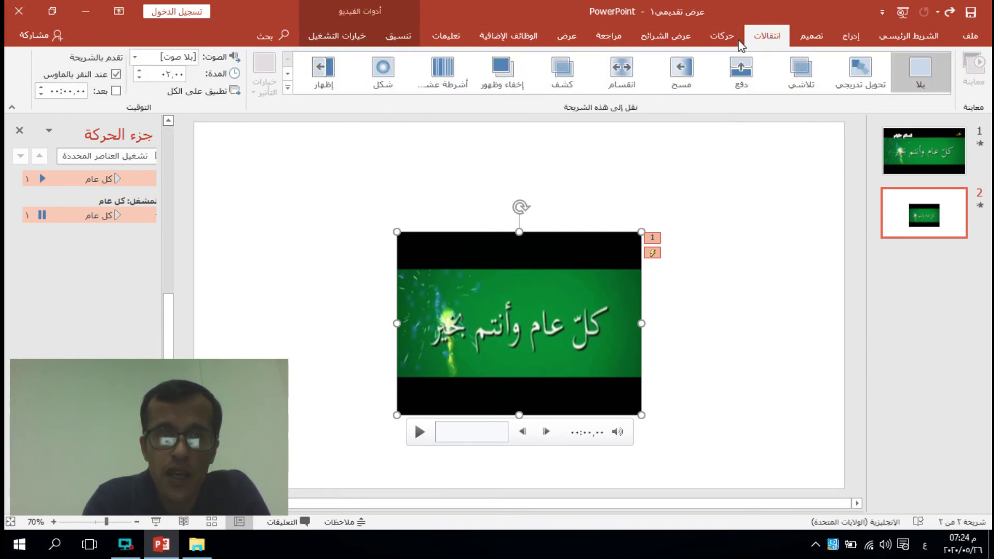
click(116, 74)
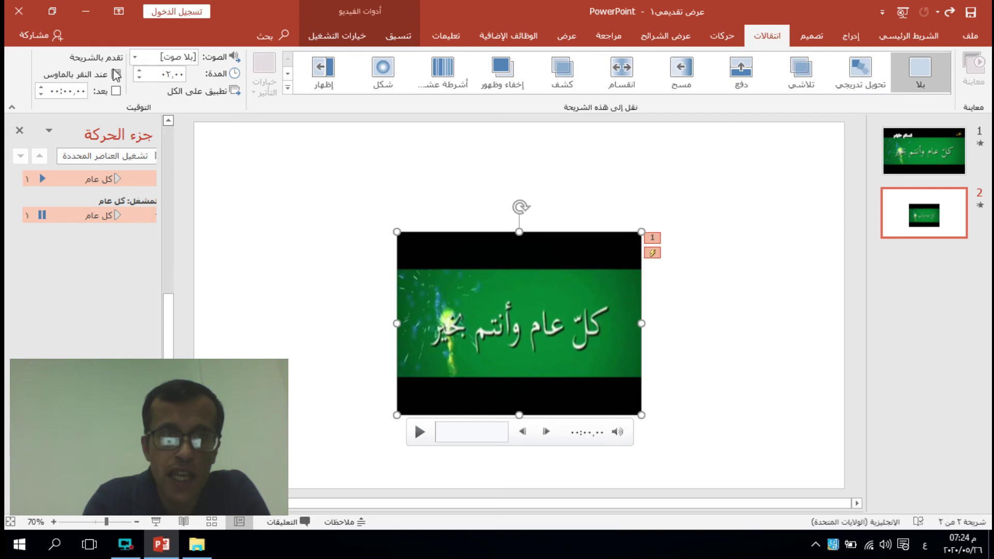
click(68, 90)
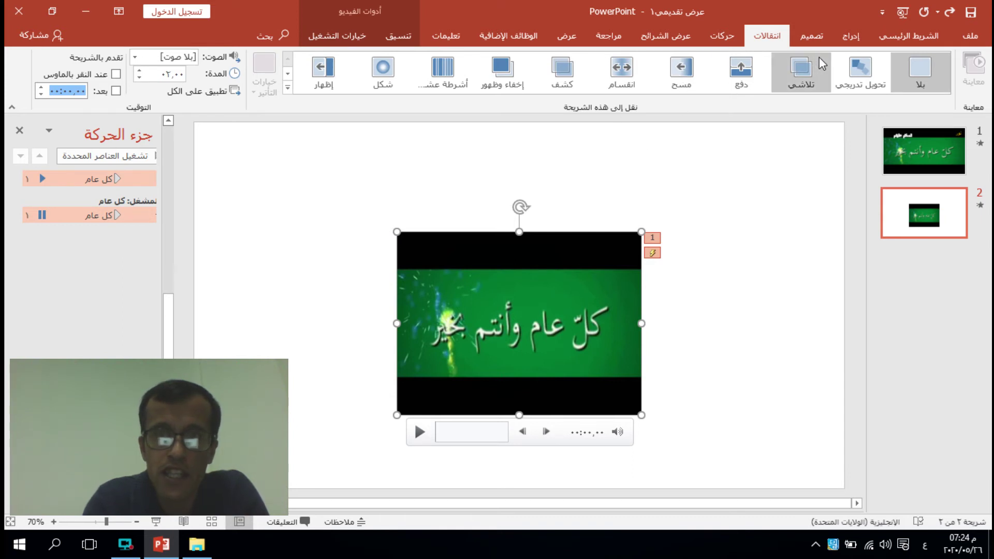
click(720, 36)
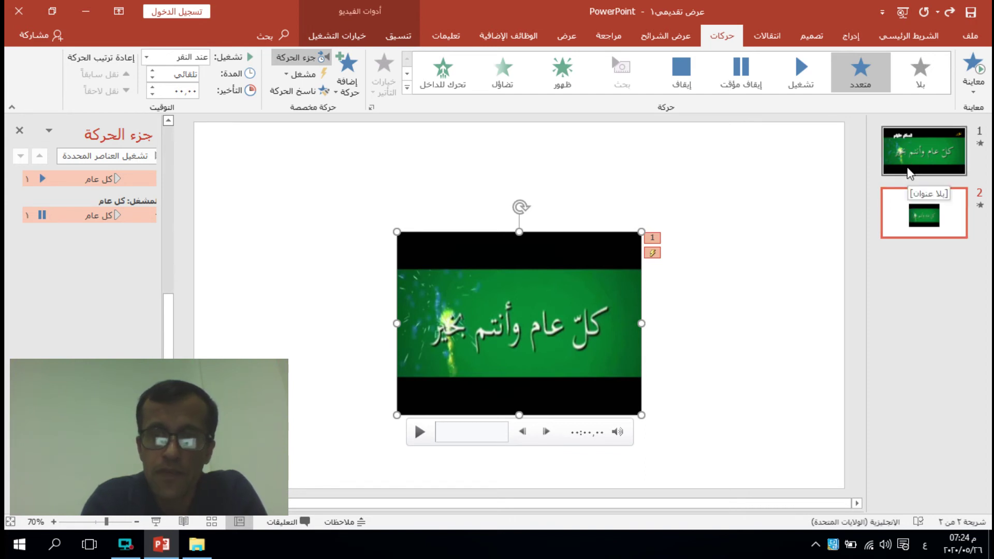
Step: Delete the second slide and remove the greeting video from slide 1
click(921, 213)
key(Delete)
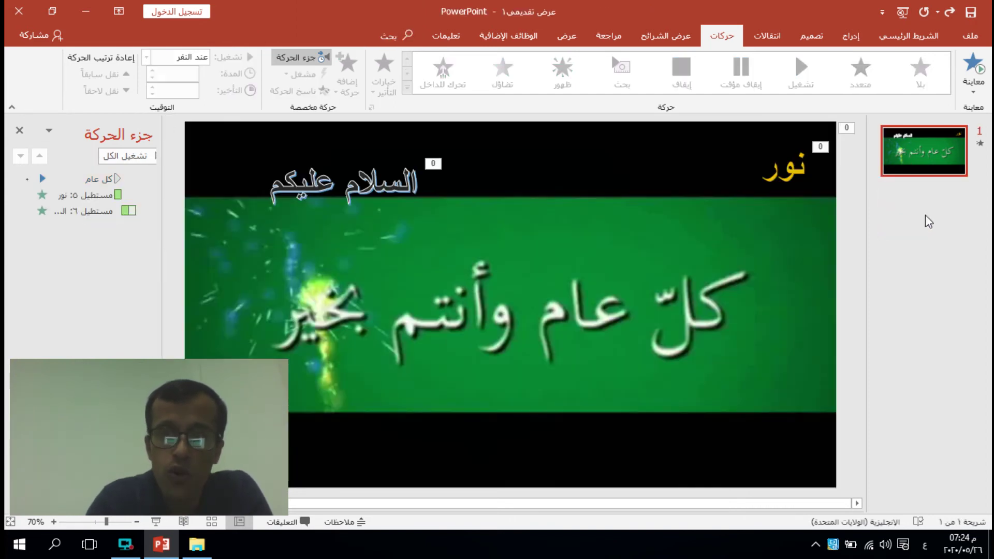
click(719, 249)
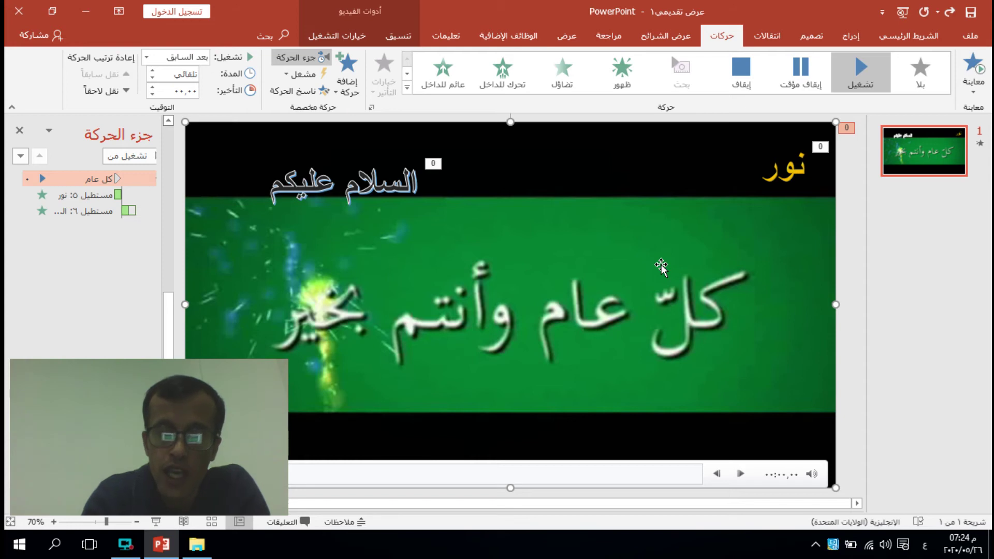
key(Delete)
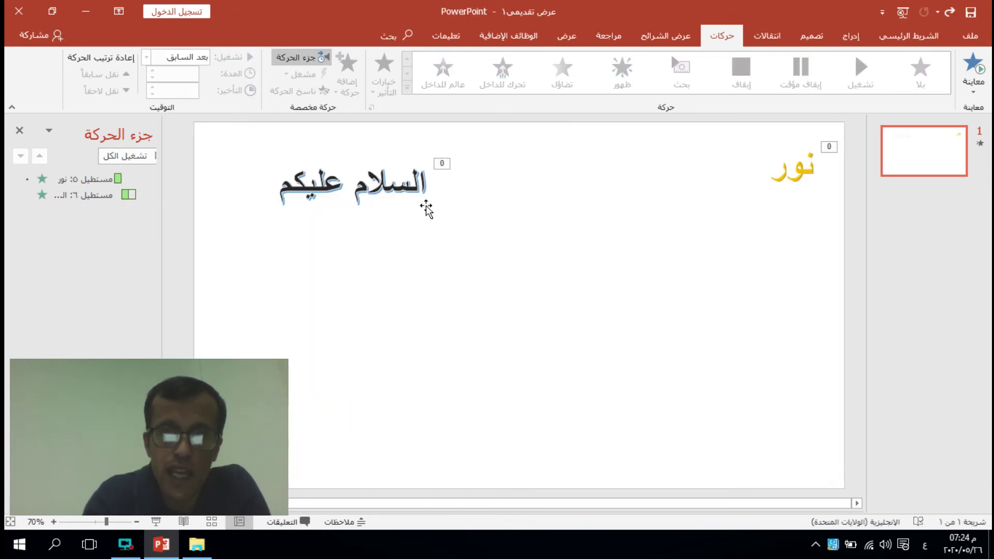
Step: Delete the السلام عليكم and نور WordArt texts, leaving slide 1 empty
click(410, 198)
key(Delete)
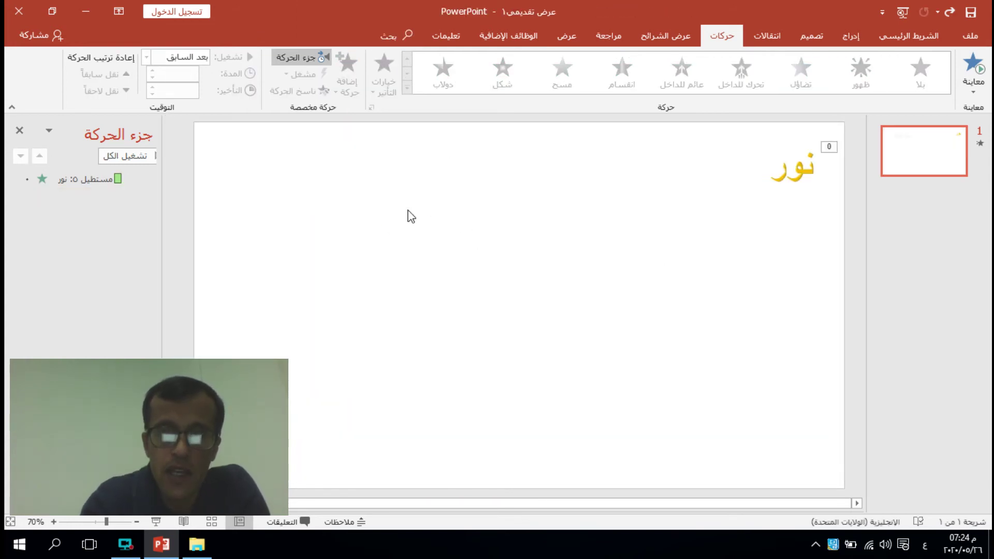
click(800, 160)
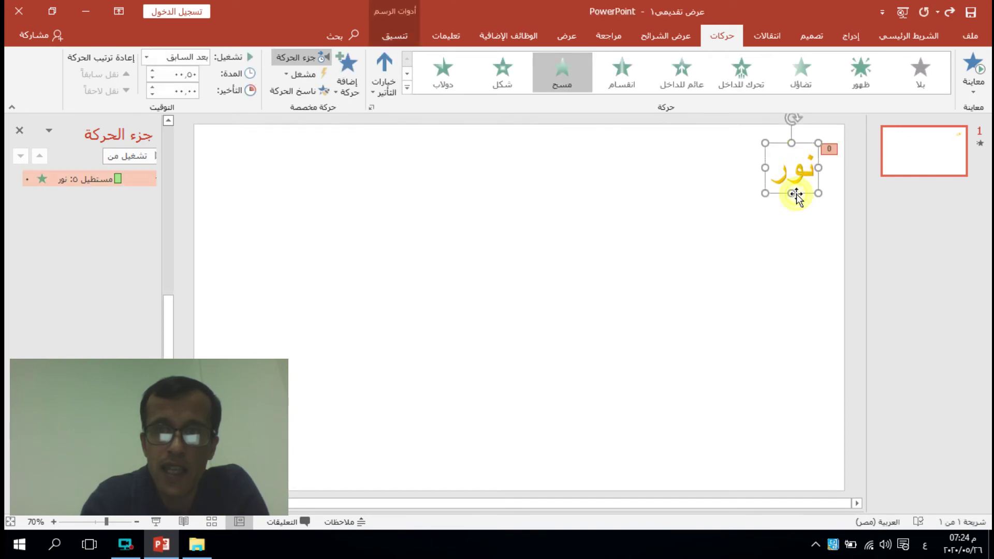
key(Delete)
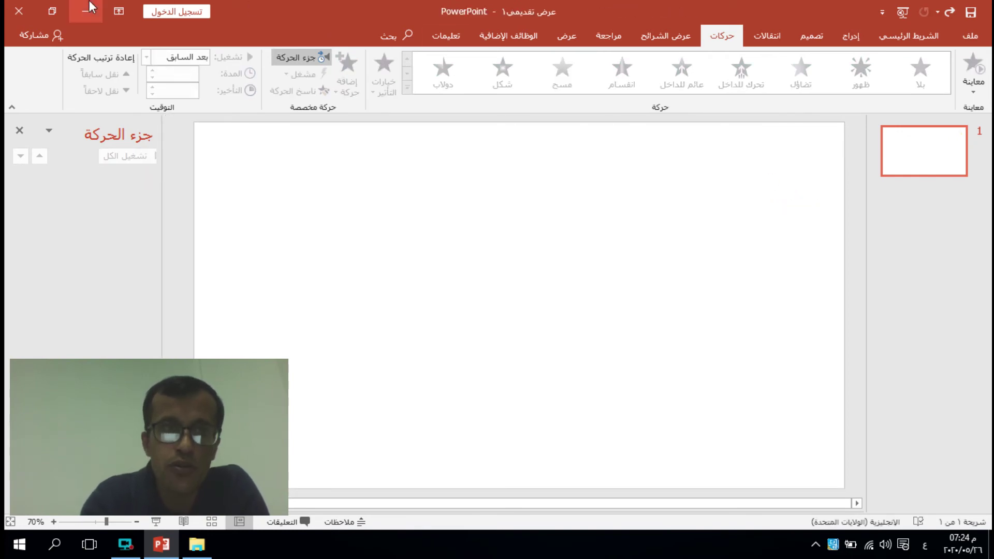
click(85, 12)
Step: In the بوربوينت folder, check that VID_20200518_194445 is an MP4 file in its Properties
double_click(523, 200)
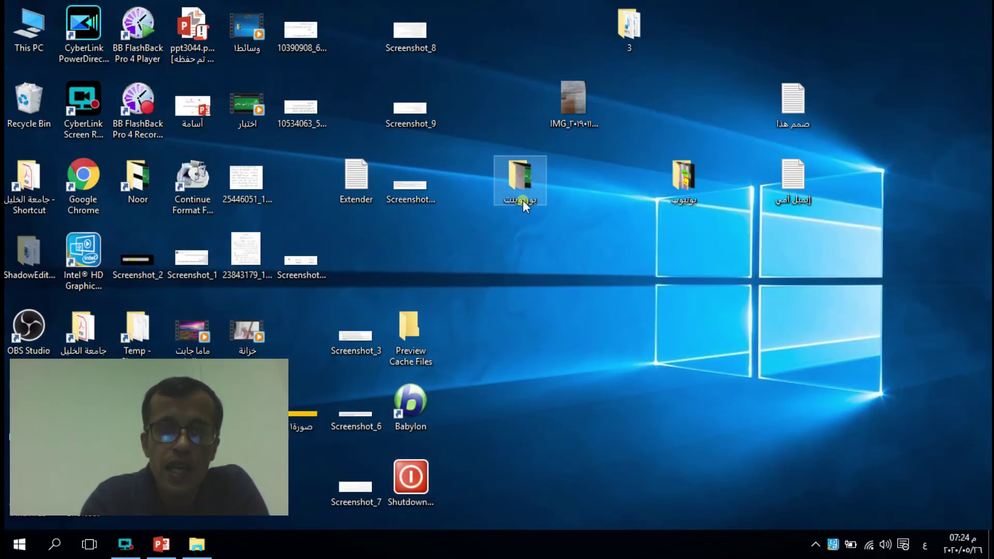
click(301, 145)
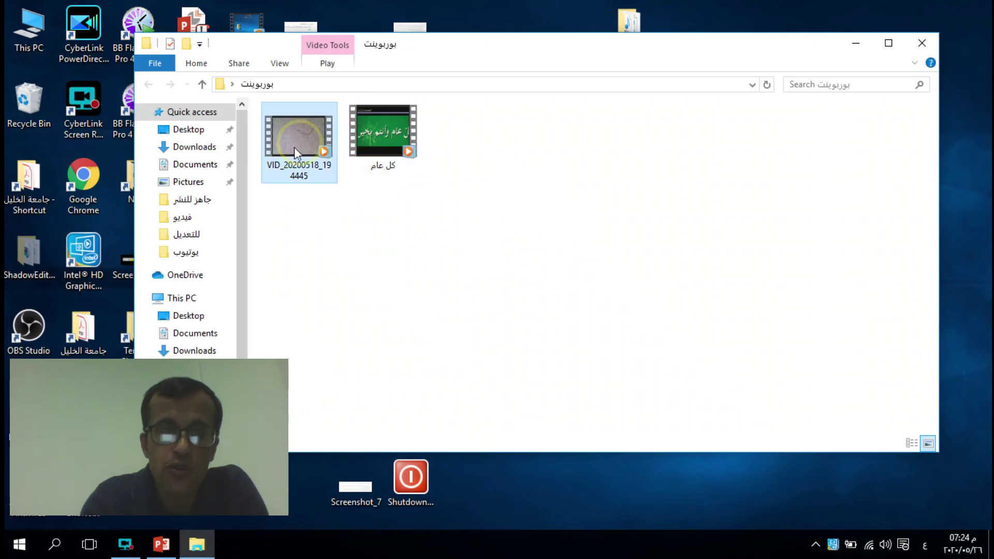
right_click(292, 151)
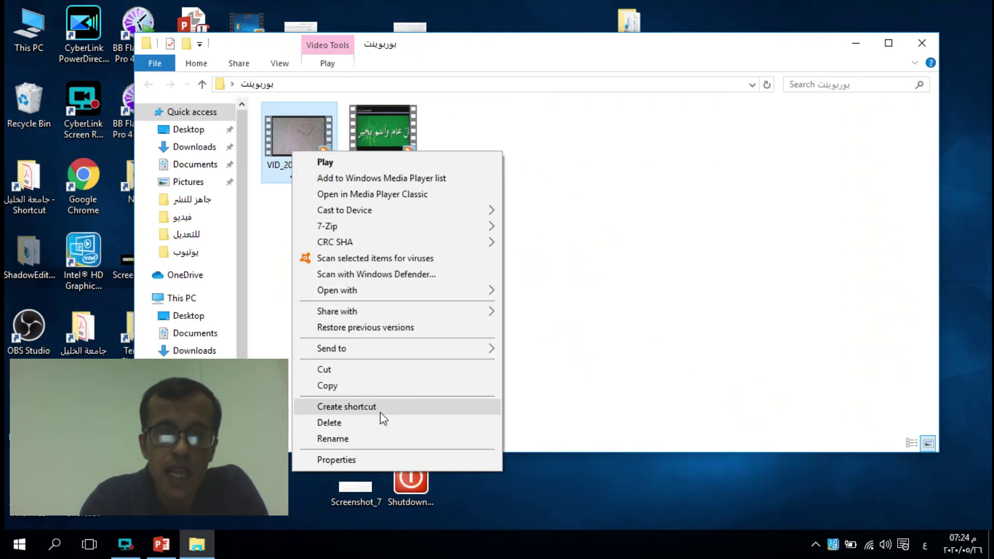
click(376, 459)
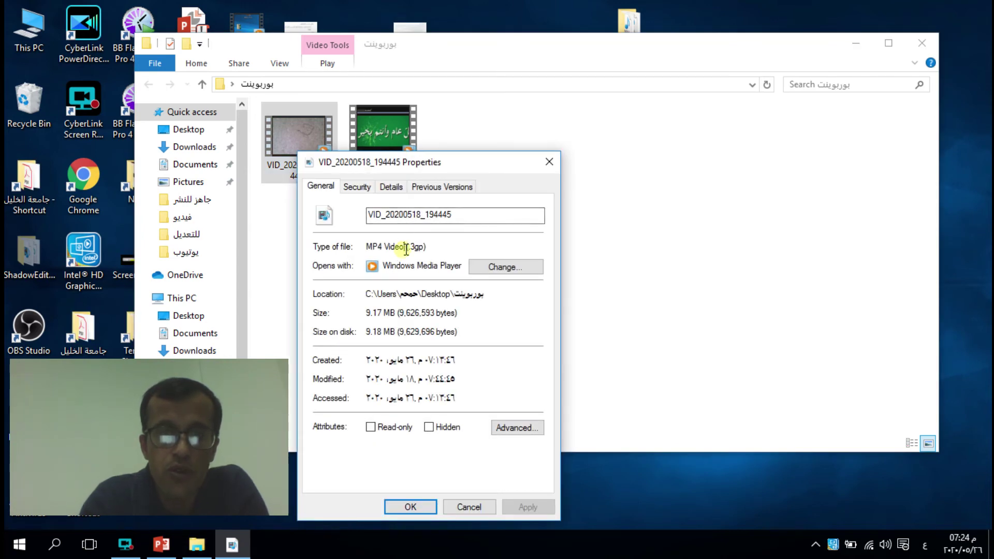
drag(404, 248, 429, 248)
drag(366, 248, 384, 249)
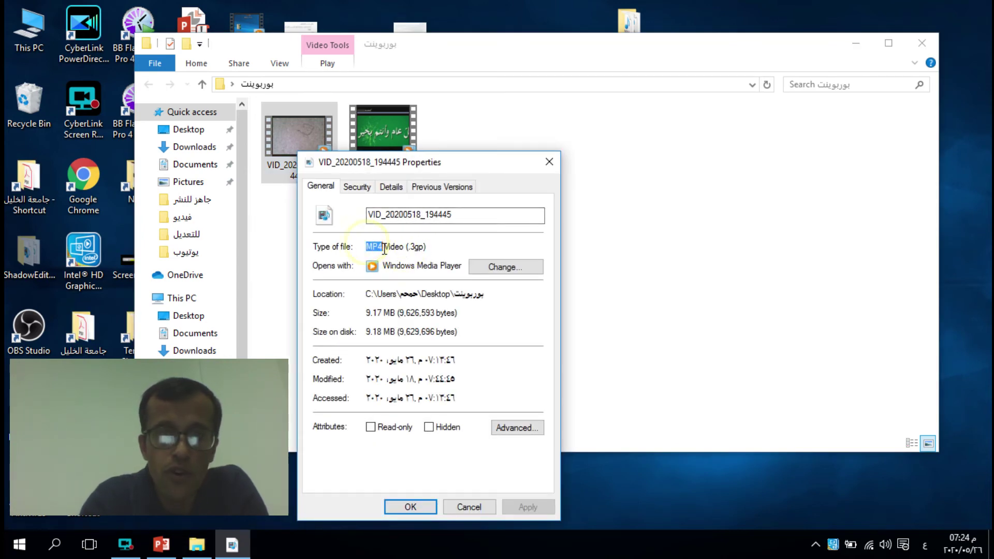
click(469, 506)
Step: Copy the VID_20200518_194445 video file and switch back to PowerPoint
right_click(279, 144)
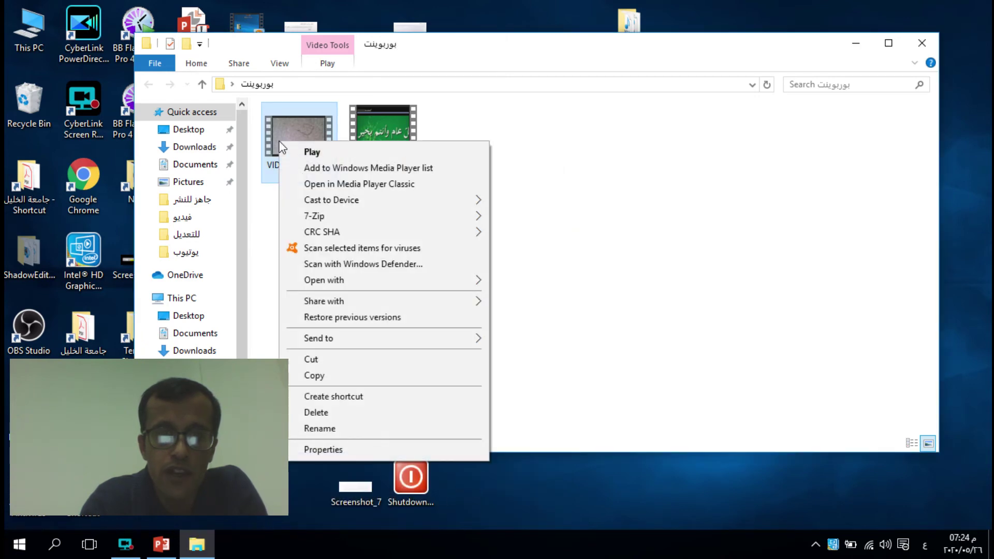
click(329, 377)
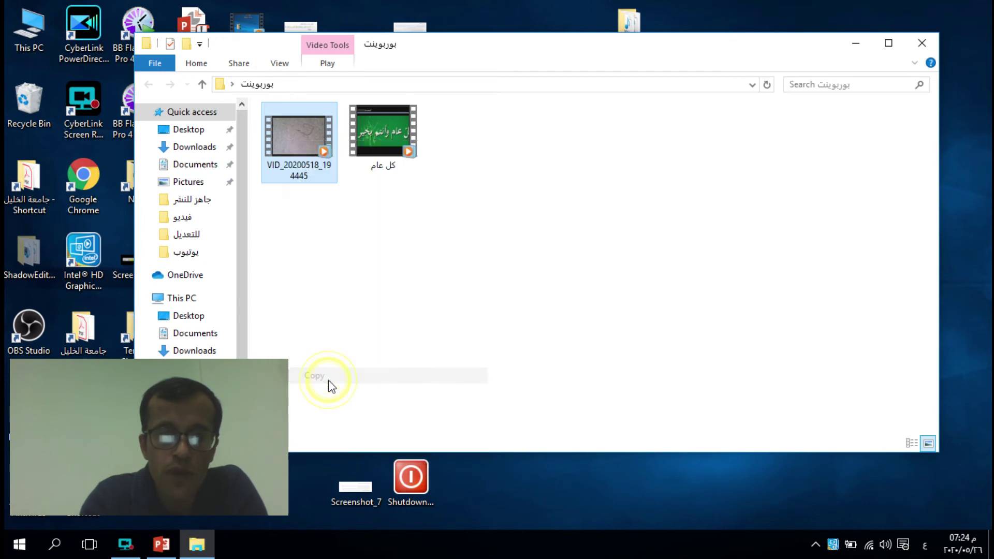
click(125, 543)
click(125, 544)
Step: Paste the VID_20200518_194445 video onto the empty slide, aligned to fill it
click(161, 544)
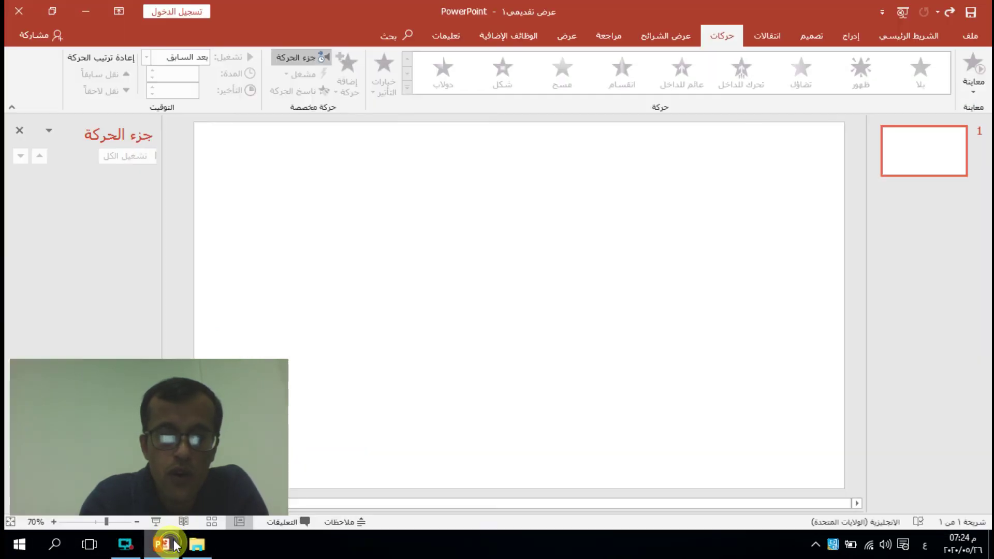
right_click(354, 286)
click(342, 315)
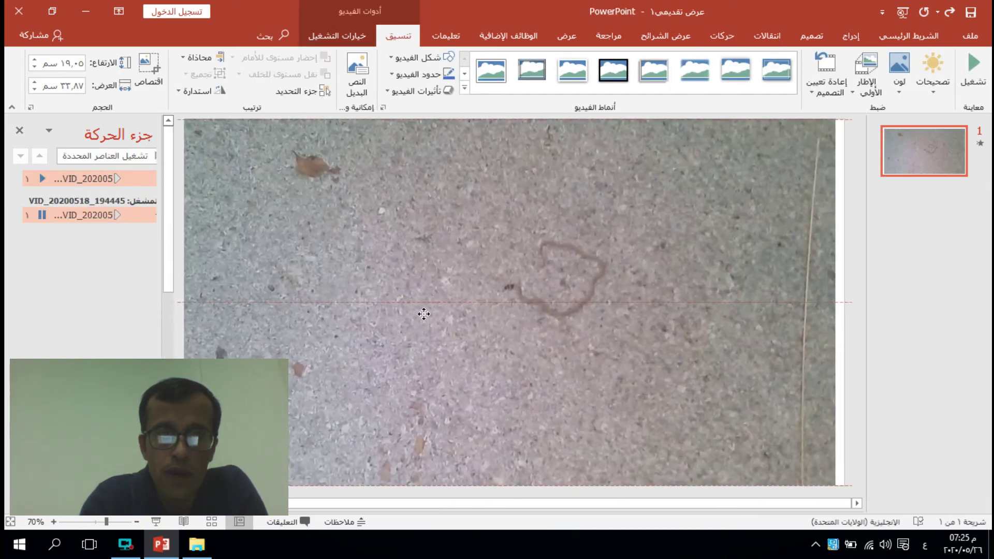
drag(419, 311, 418, 312)
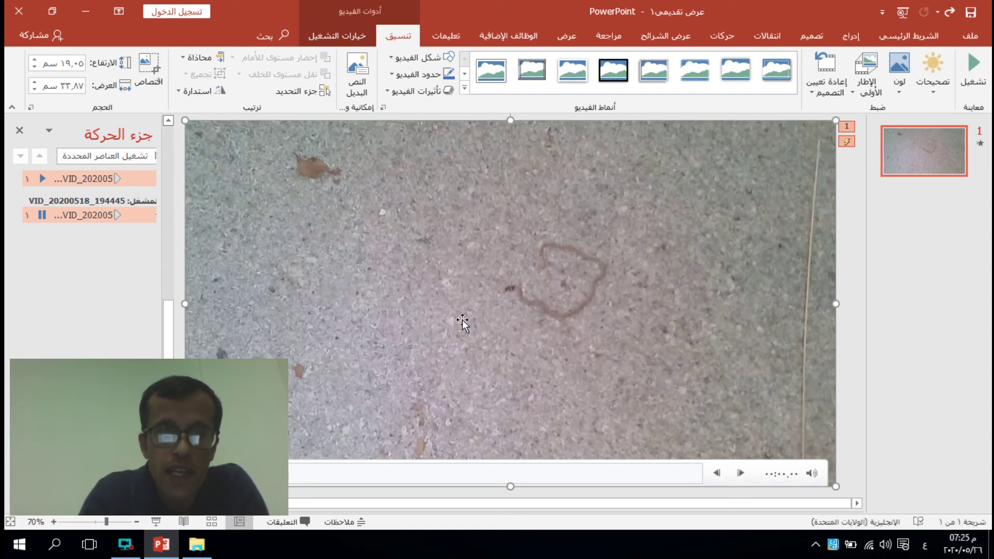
Step: Preview the video playing, skipping ahead to about 5 seconds
click(192, 472)
drag(377, 477, 720, 493)
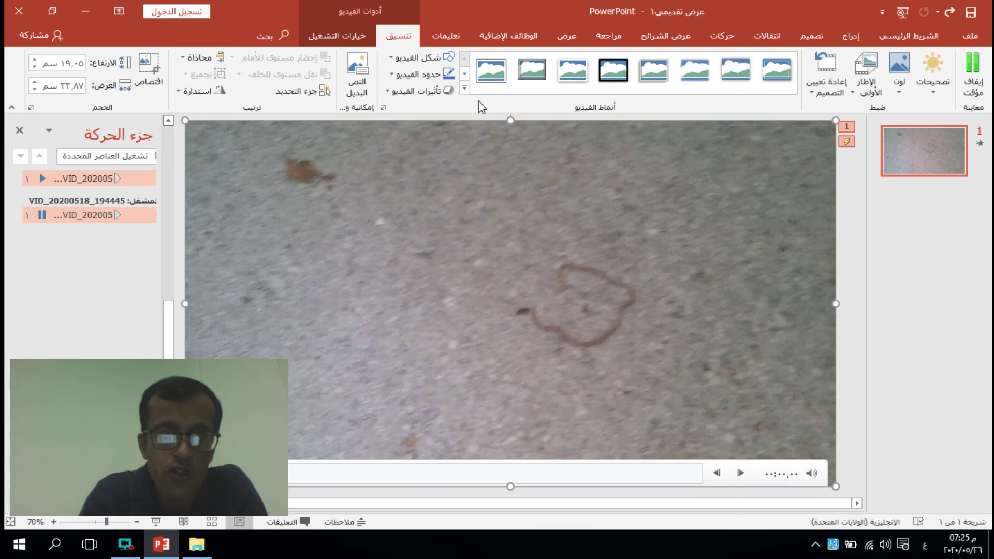
click(756, 30)
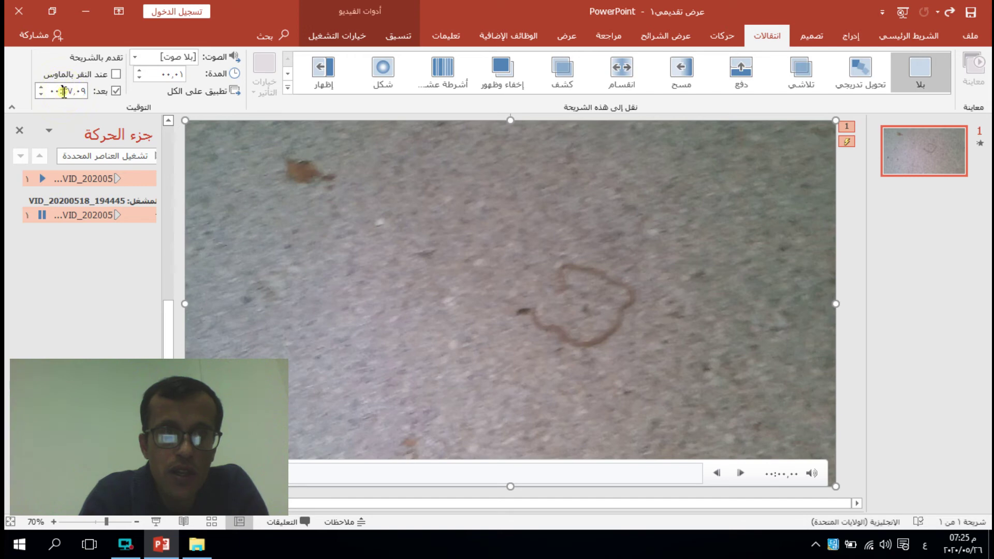
Step: Set the slide to advance automatically after 00:07.89, checked against the video's playing length
drag(64, 91, 71, 92)
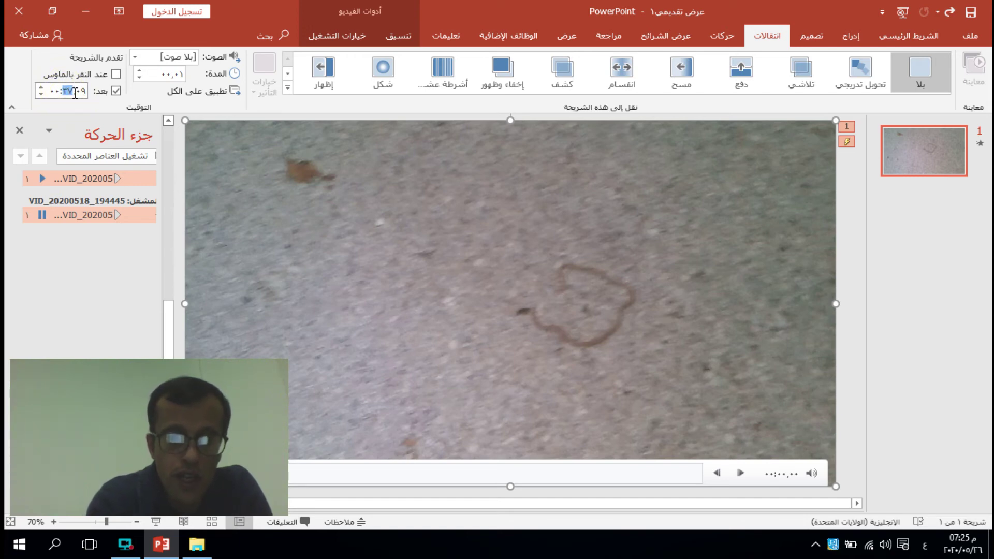
text(07)
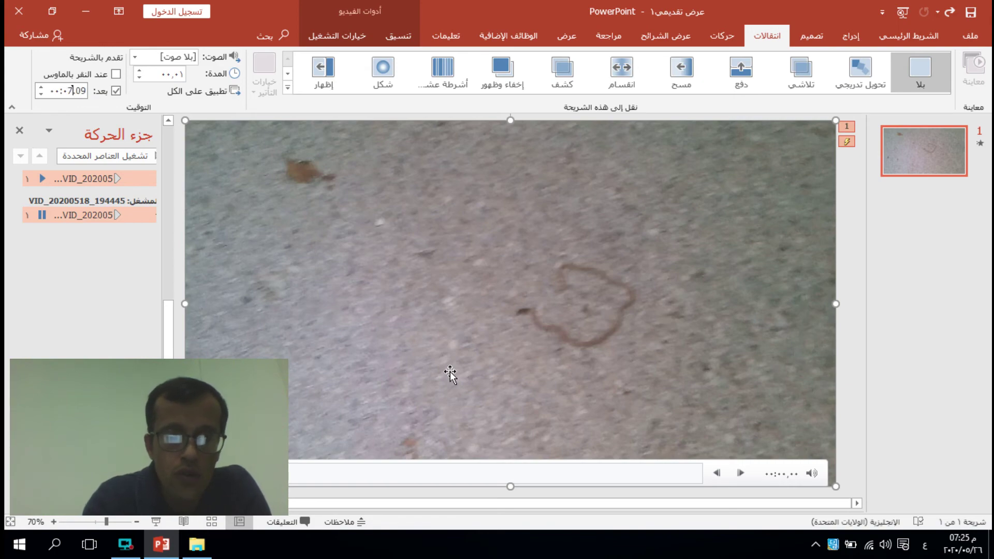
click(501, 471)
click(551, 474)
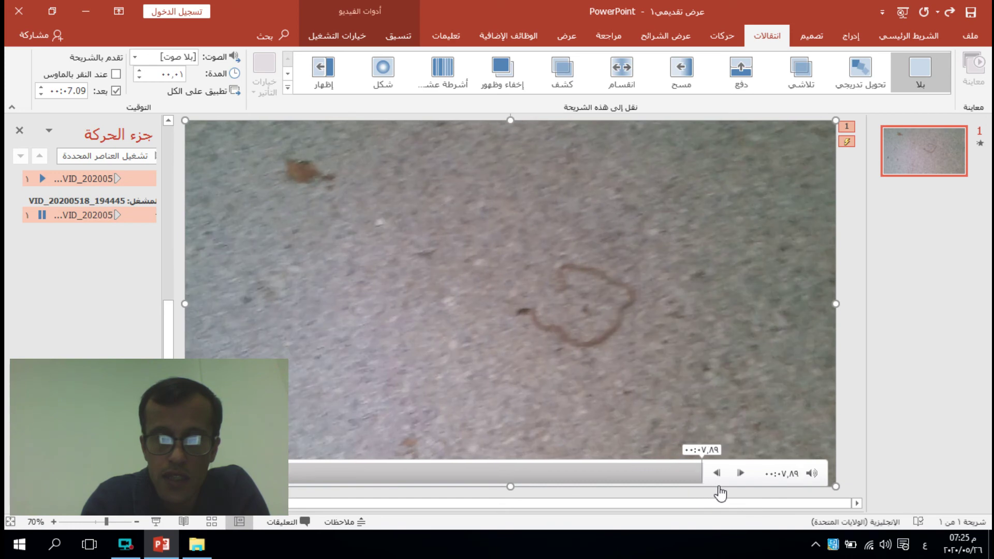
double_click(78, 92)
drag(76, 91, 86, 91)
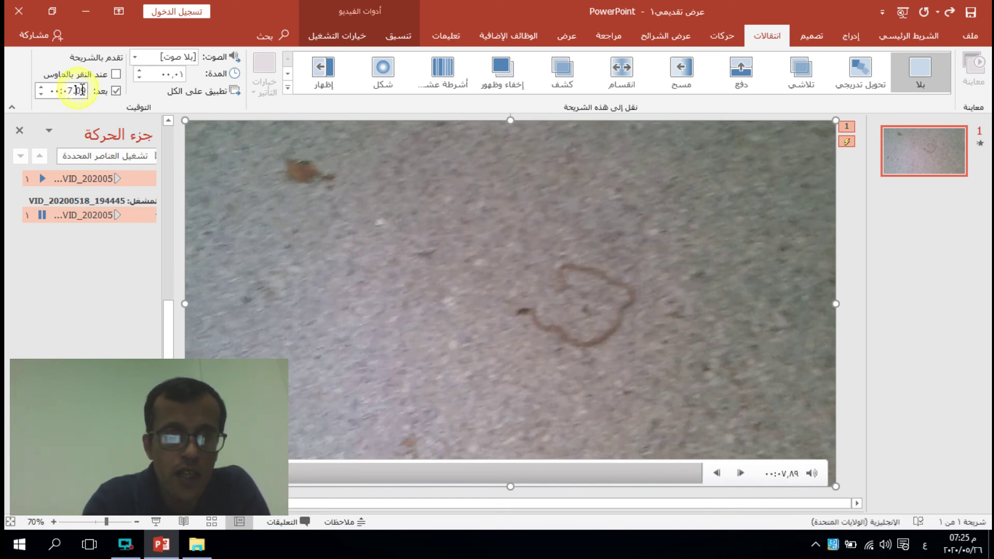
text(89)
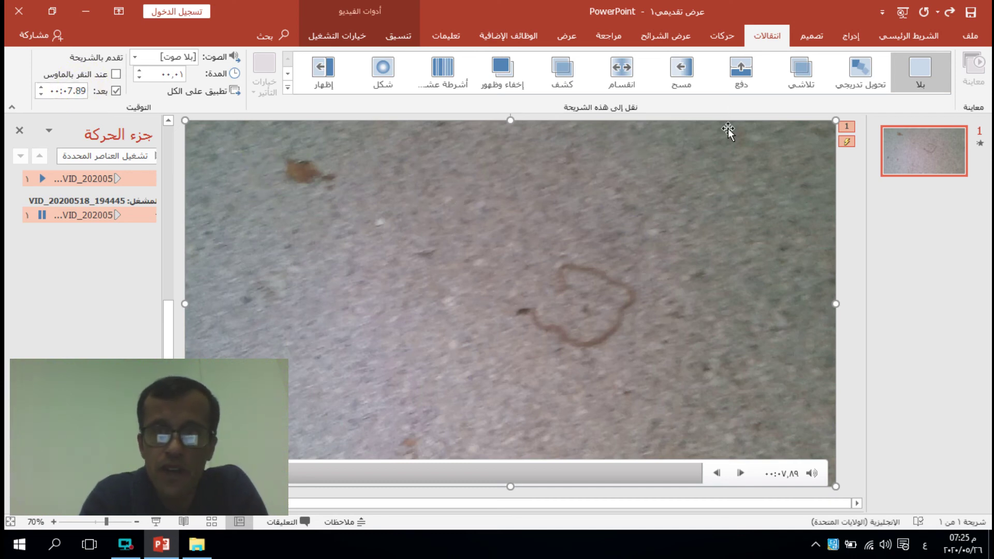
click(721, 36)
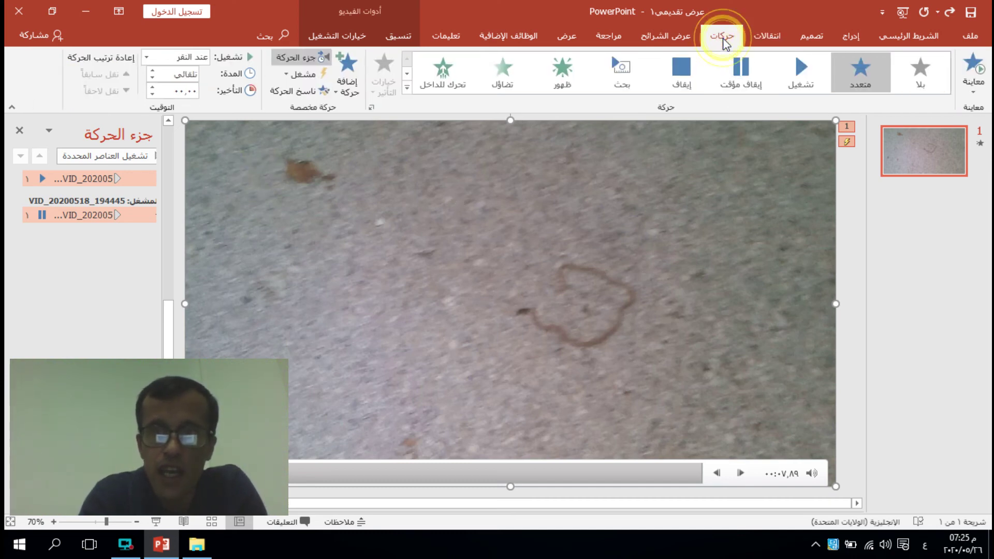
Step: Set the video's Play effect timing to start After Previous instead of On Click
click(800, 72)
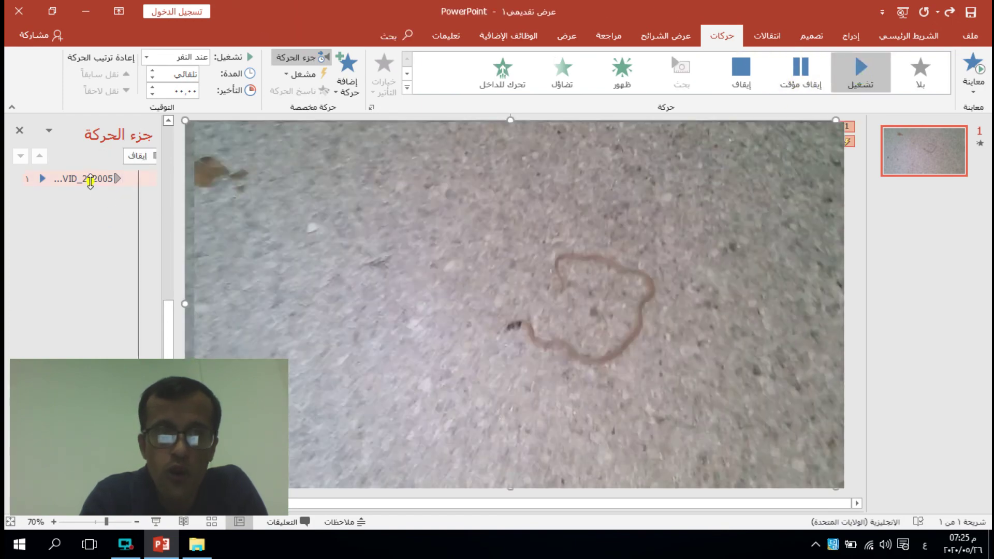
double_click(90, 180)
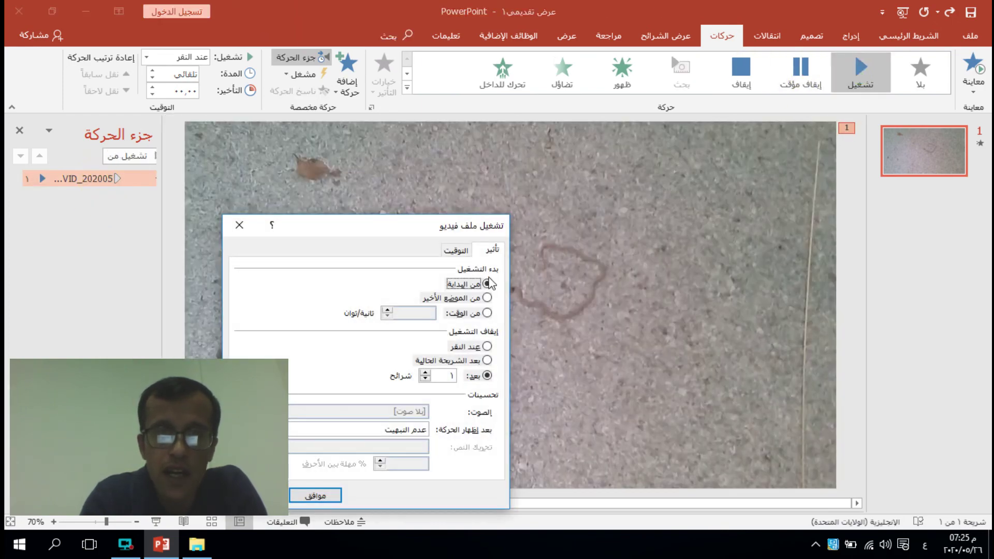
click(456, 250)
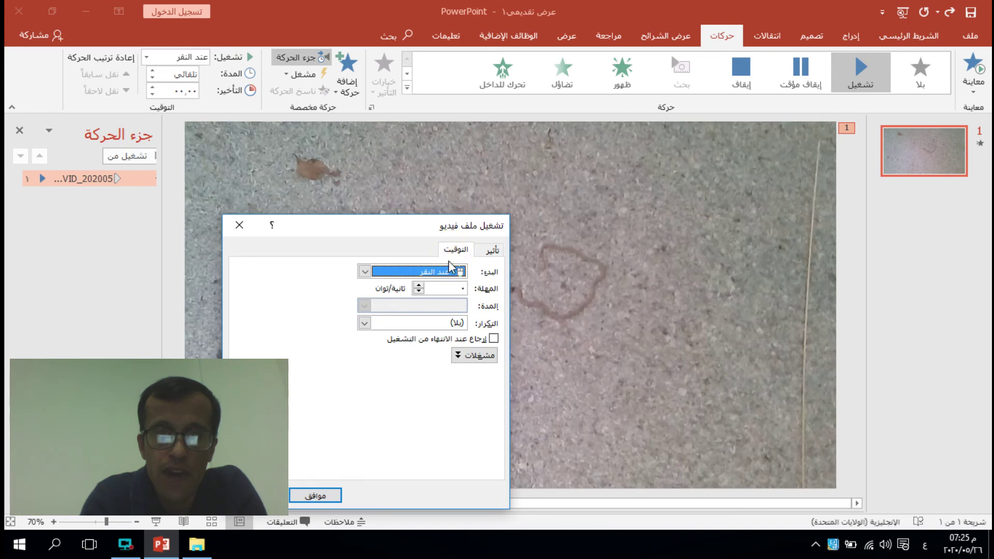
click(444, 276)
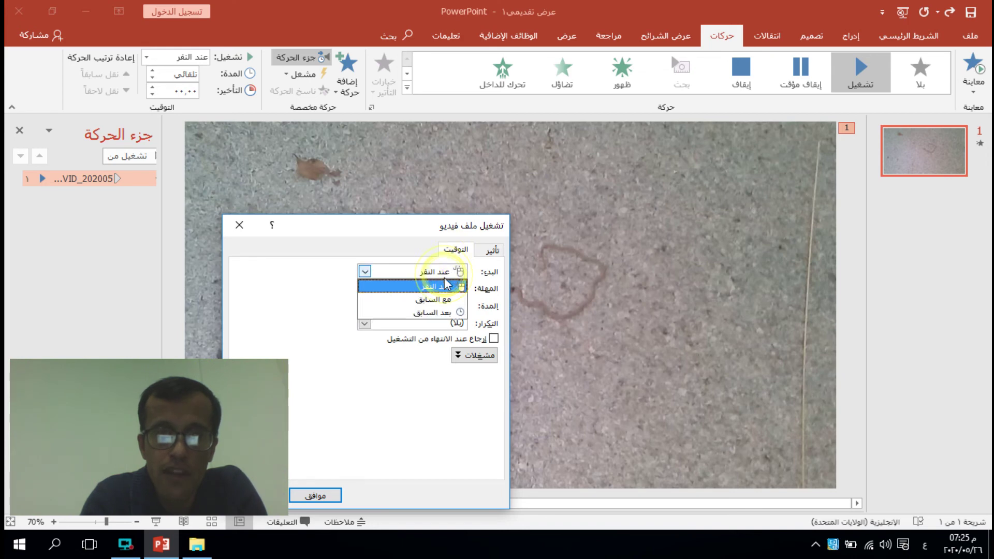
click(444, 312)
click(318, 494)
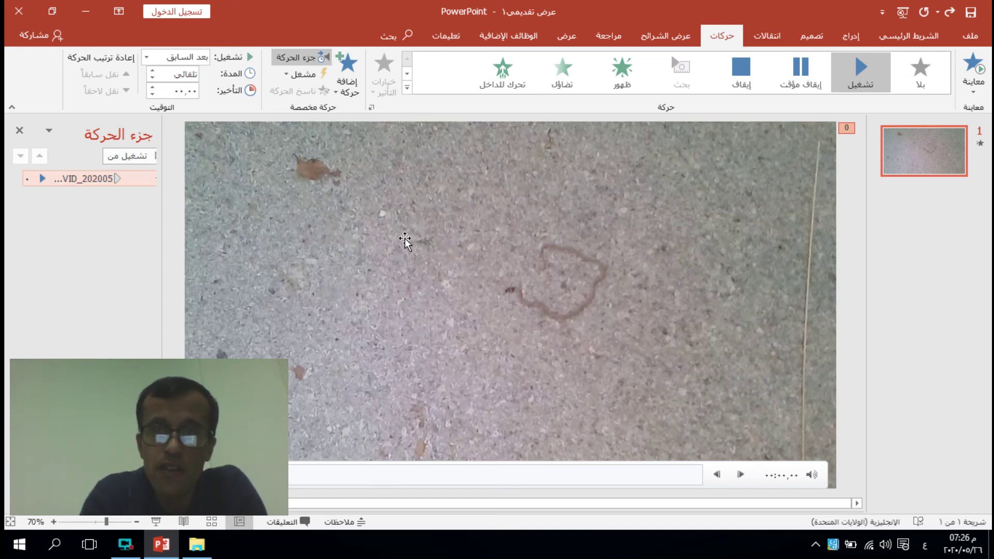
Step: Change the selected video's shape to an oval
click(639, 222)
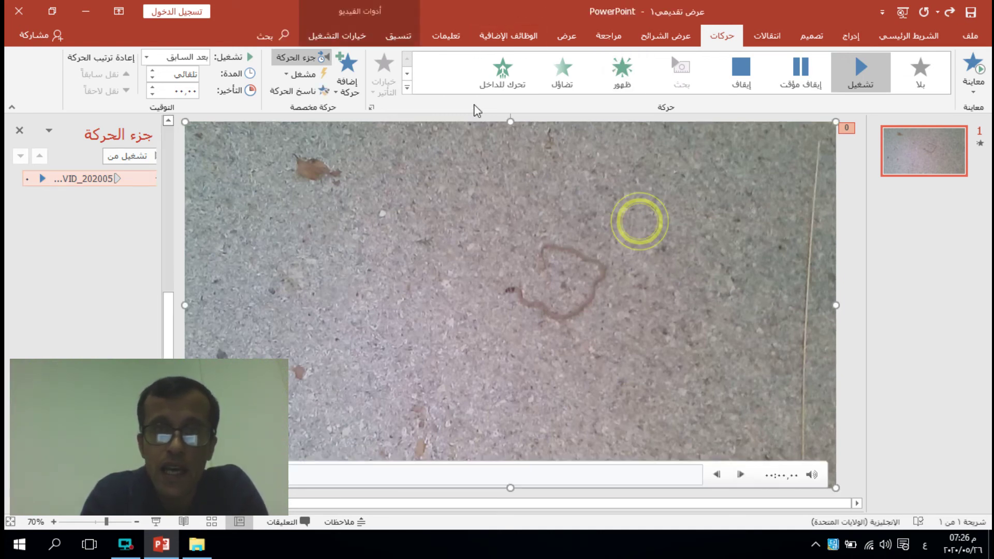
click(403, 37)
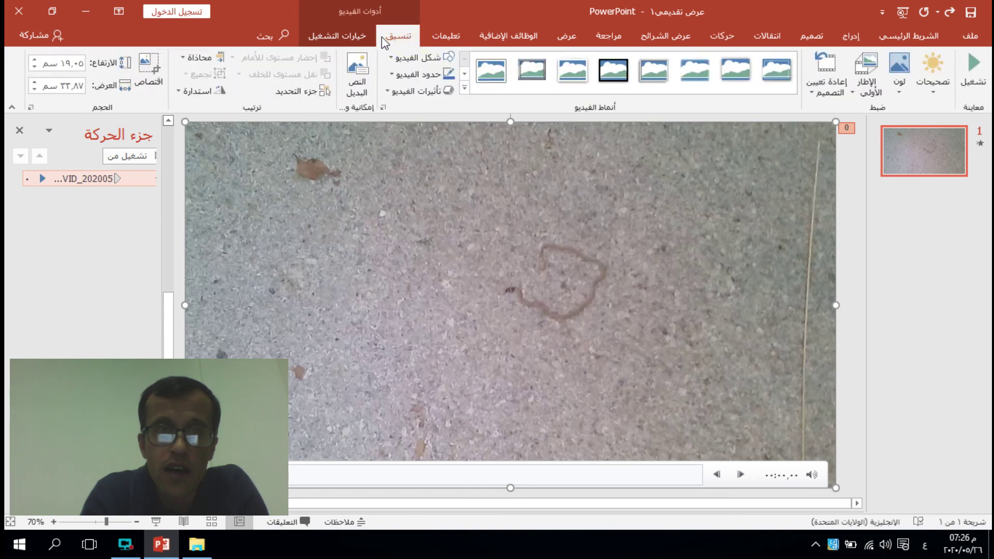
click(398, 58)
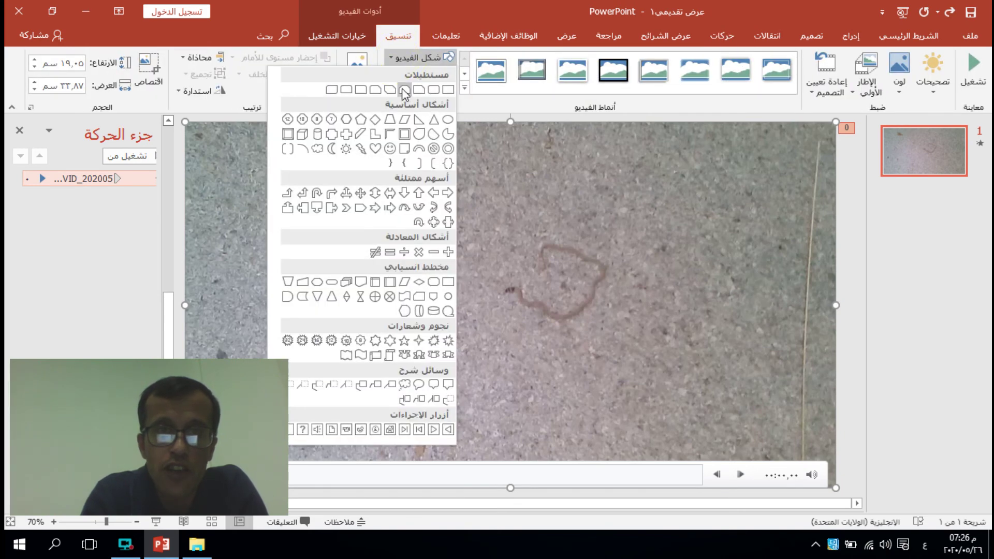
click(447, 119)
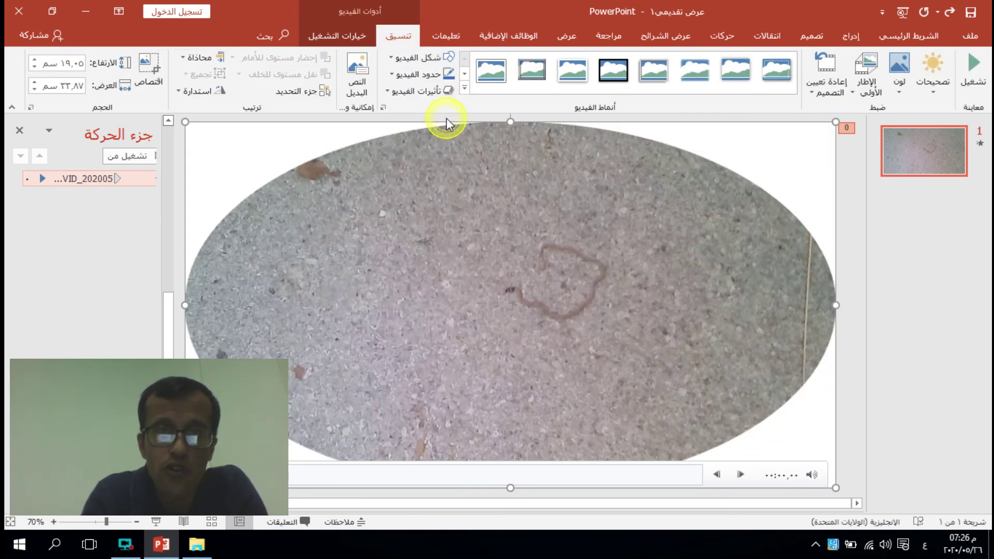
Step: Try the video border, corrections and crop options, keeping the oval video unchanged
click(432, 74)
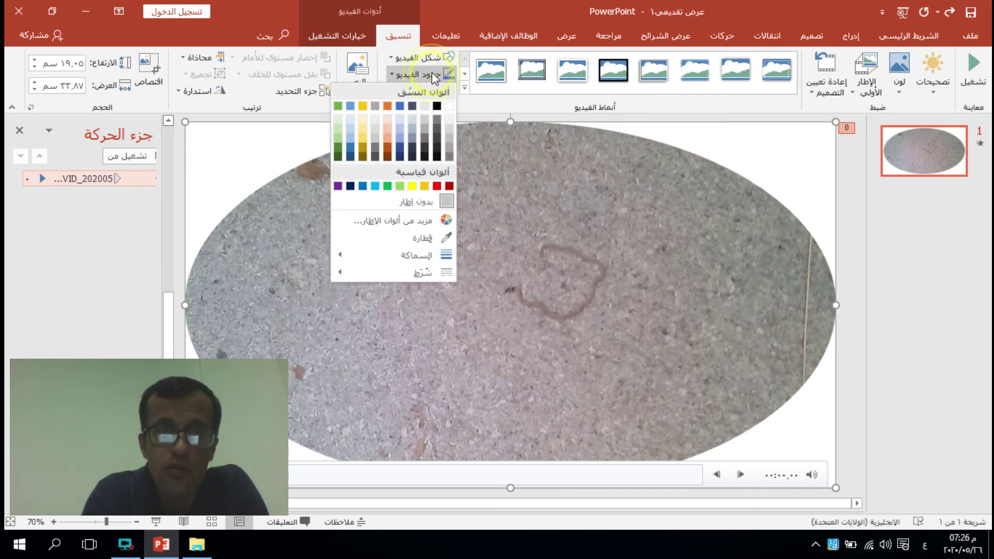
click(432, 72)
click(399, 79)
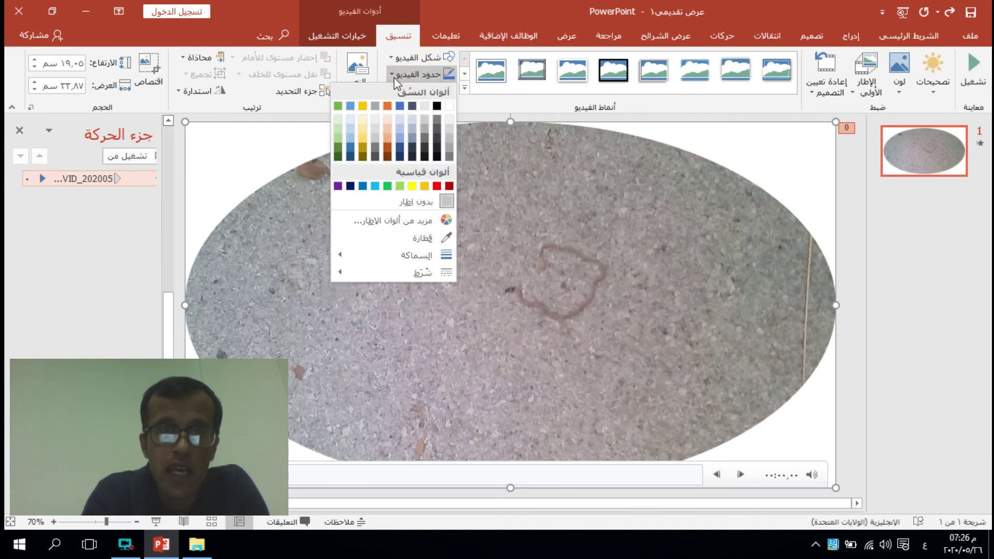
click(393, 76)
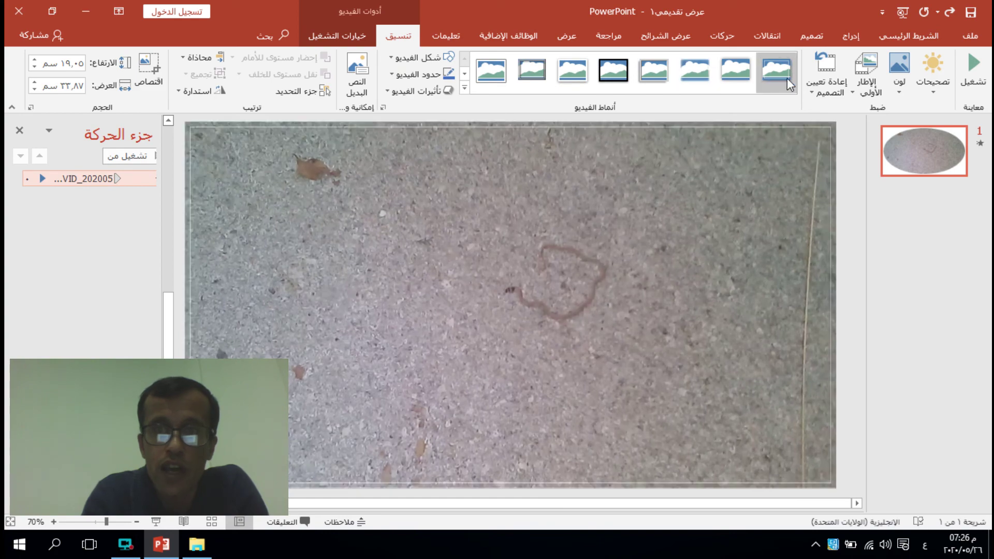
click(916, 90)
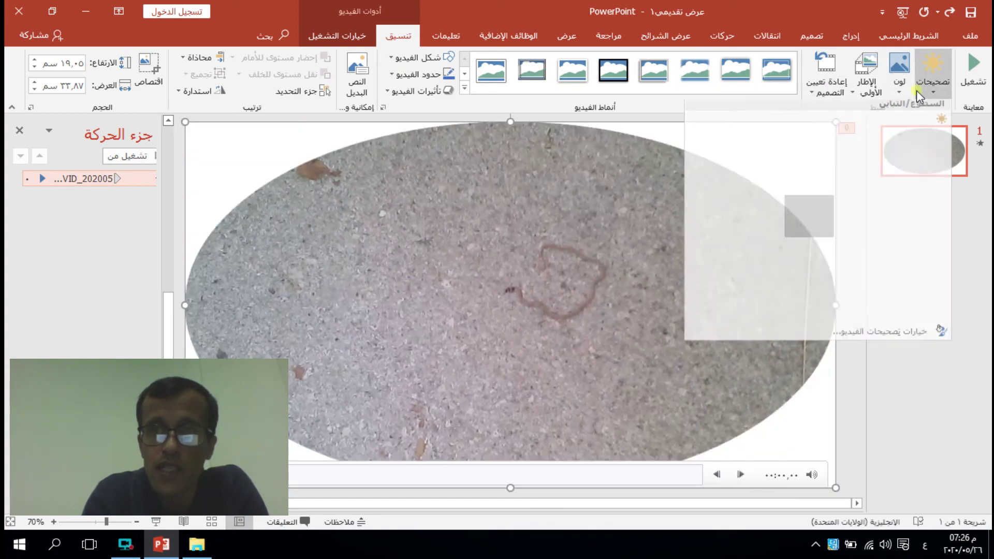
click(916, 90)
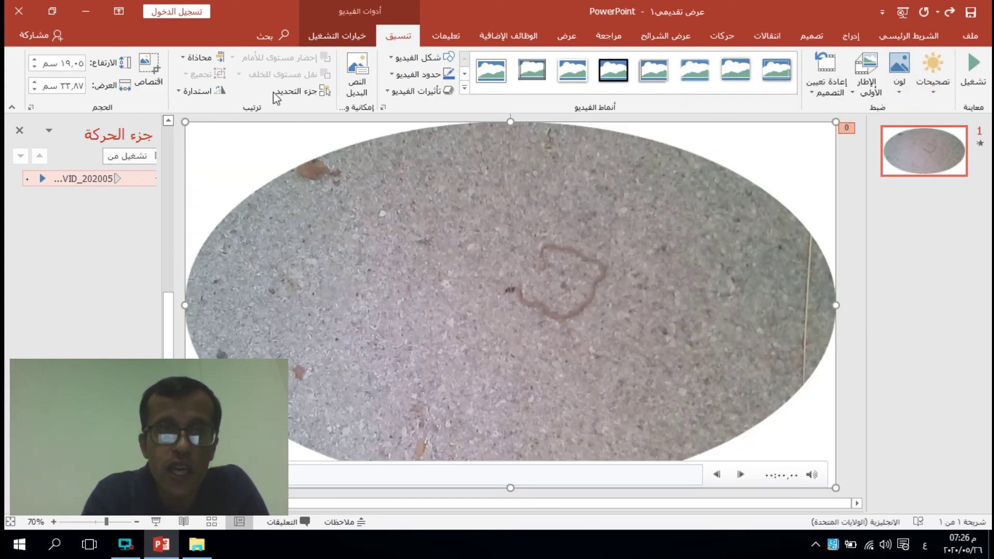
click(148, 83)
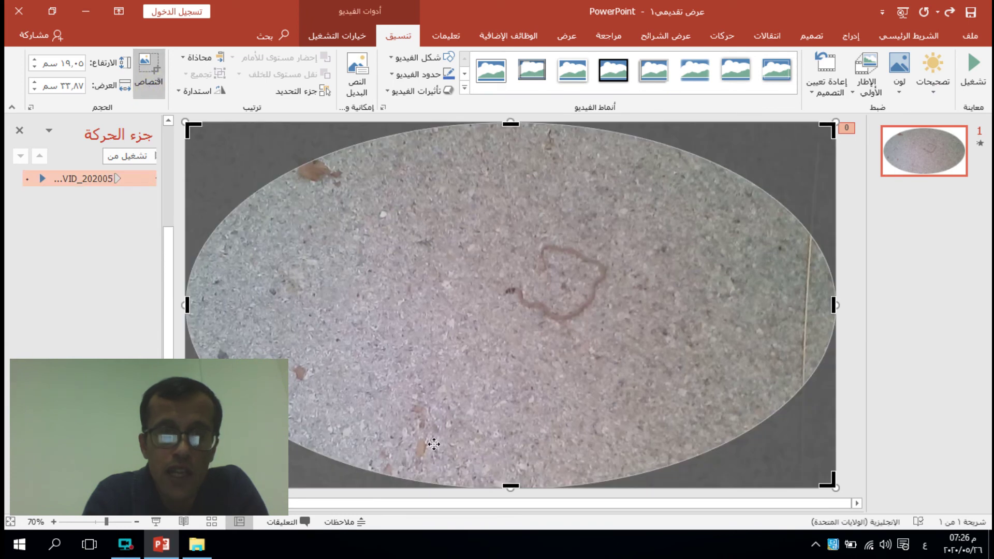
click(139, 79)
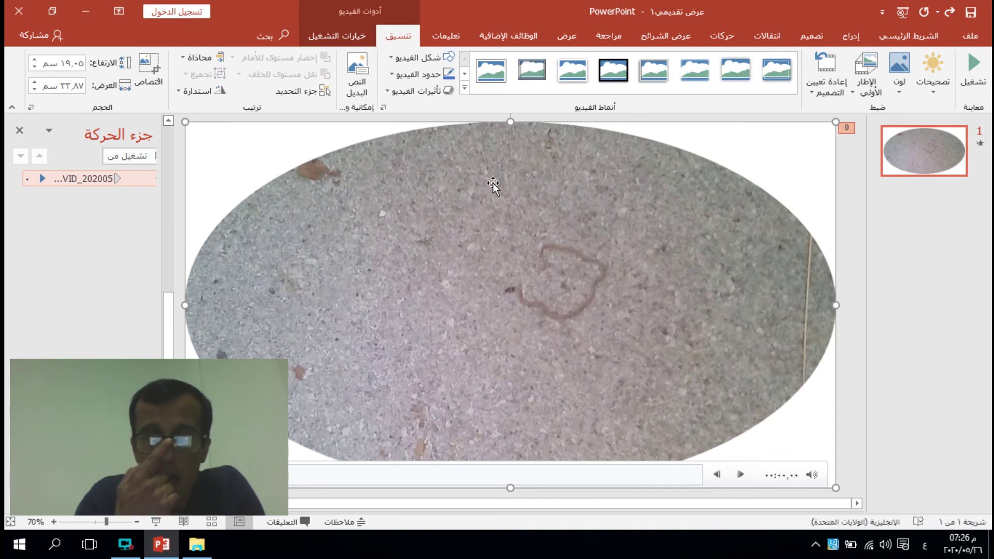
Step: Save a copy to the Desktop as MPEG-4 Video, file name تحويل
click(964, 41)
click(943, 176)
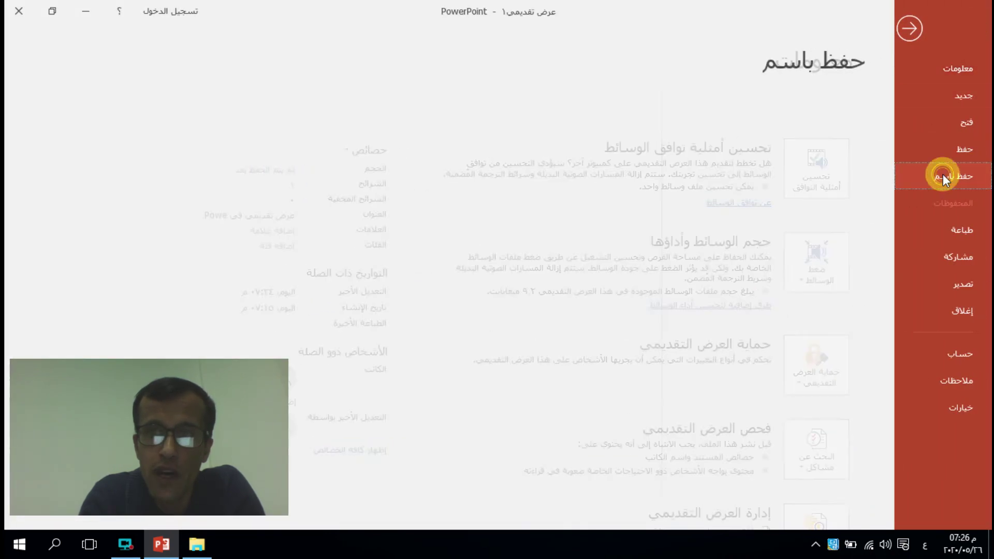
click(620, 169)
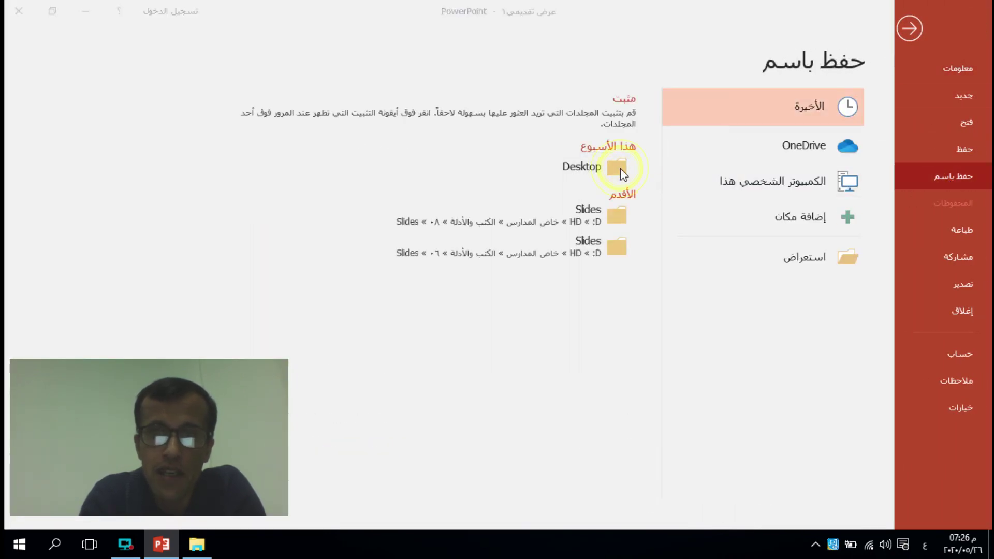
click(305, 274)
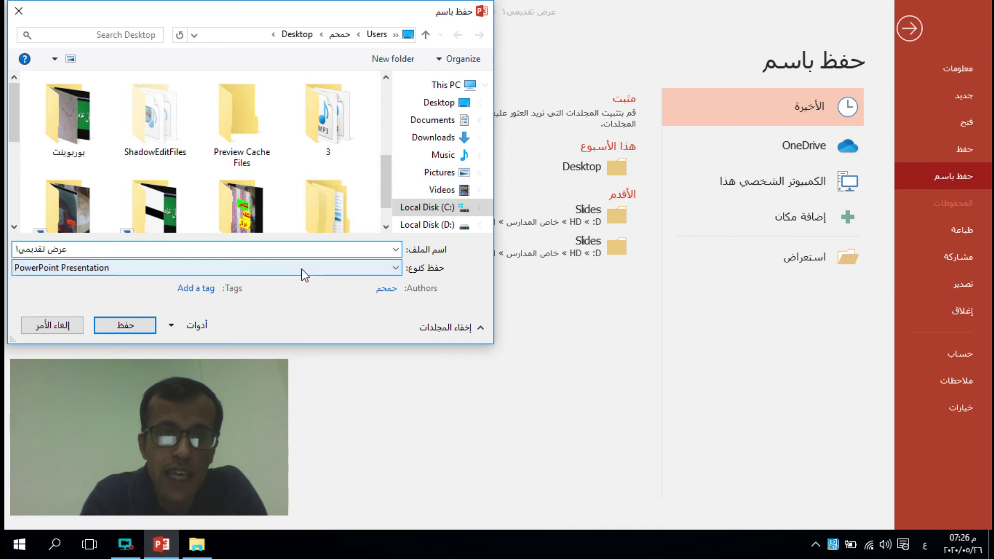
click(302, 270)
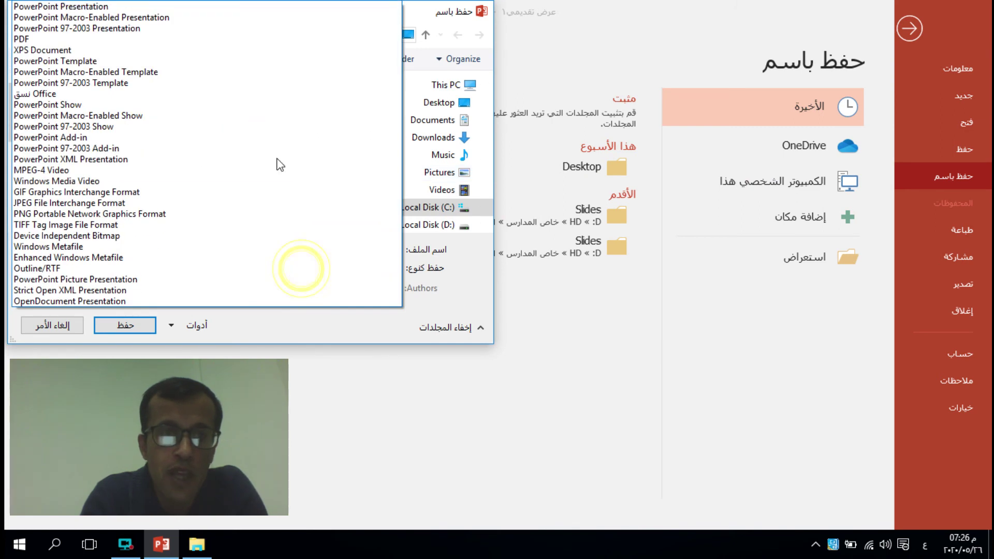
click(248, 171)
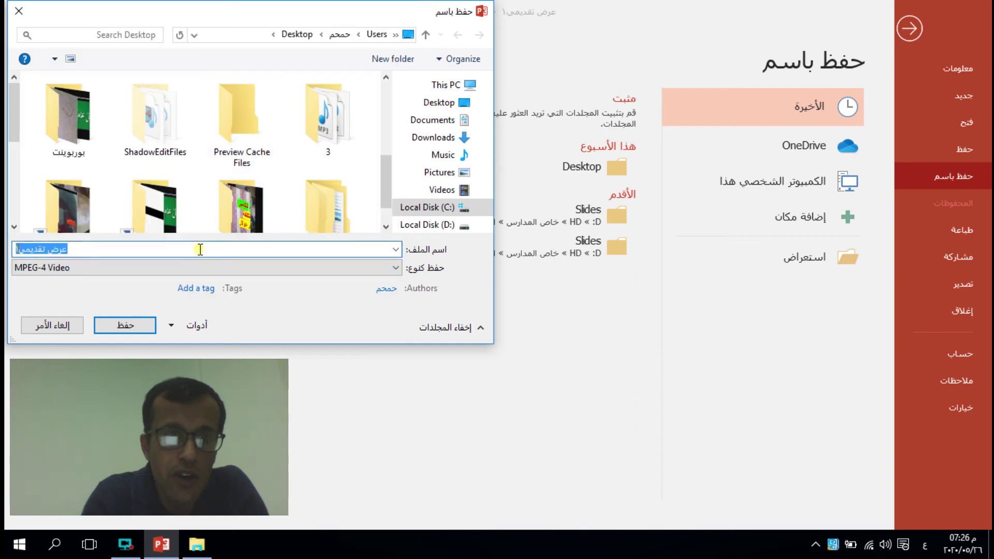
click(200, 249)
double_click(200, 249)
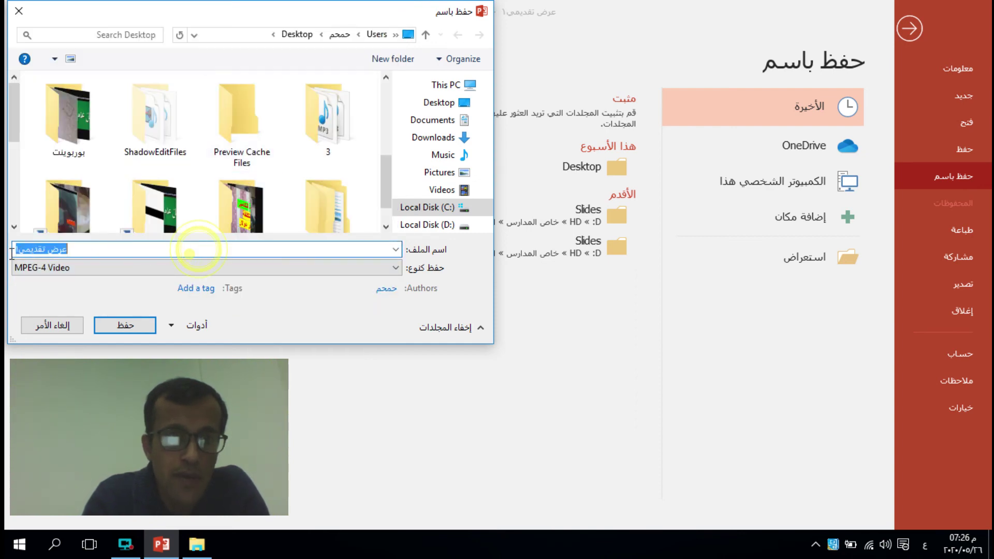
text(تح)
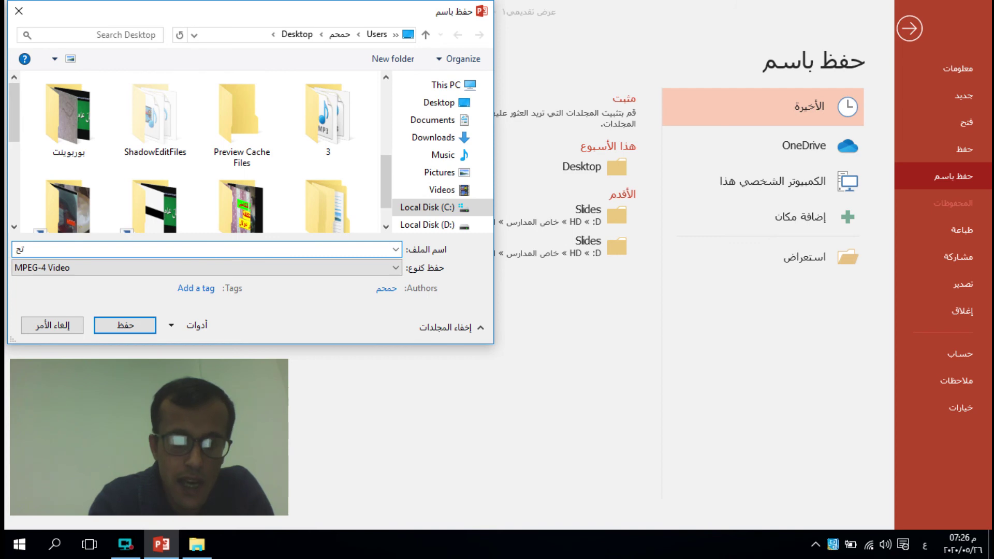
text(ويل)
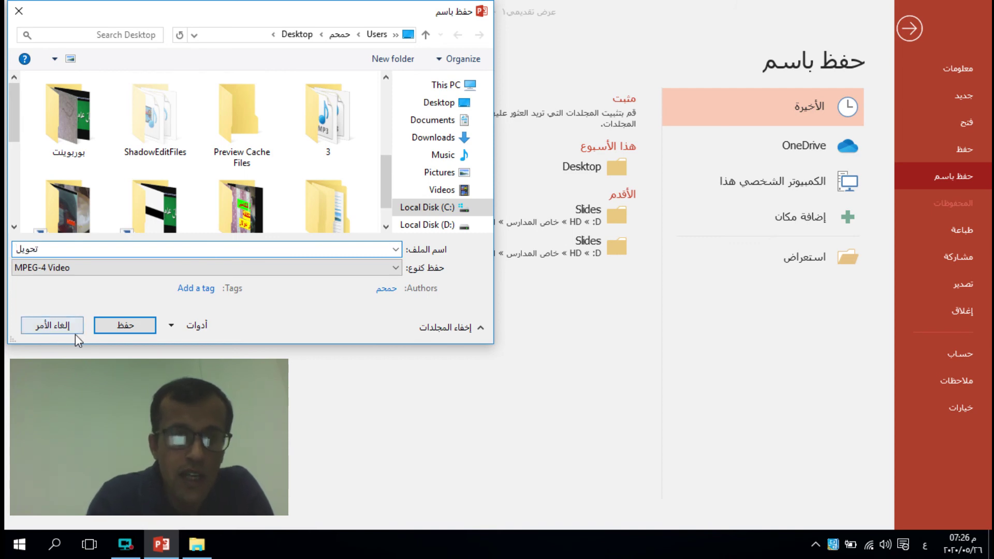
click(114, 325)
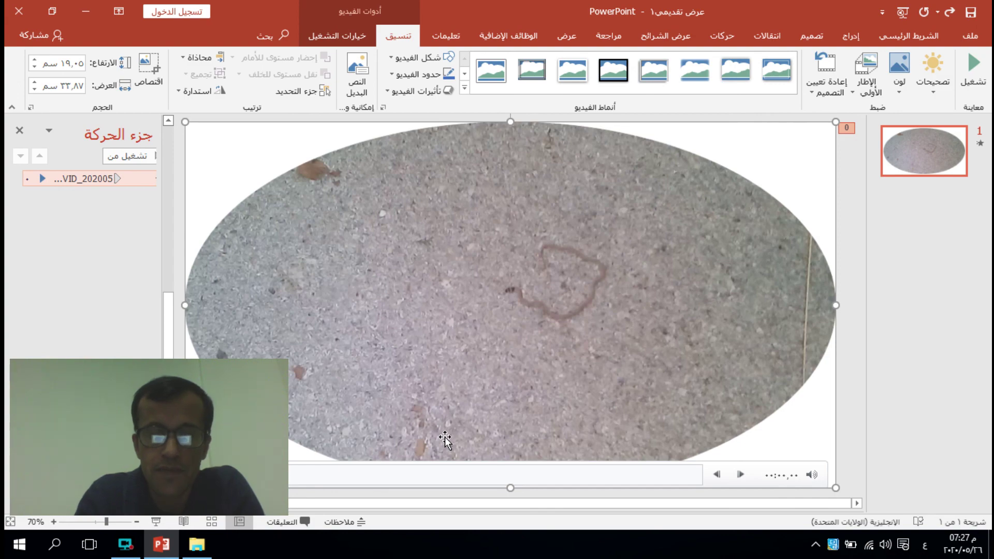
Step: Play تحويل from the desktop in Windows Media Player, toggle full screen, then close it
click(85, 8)
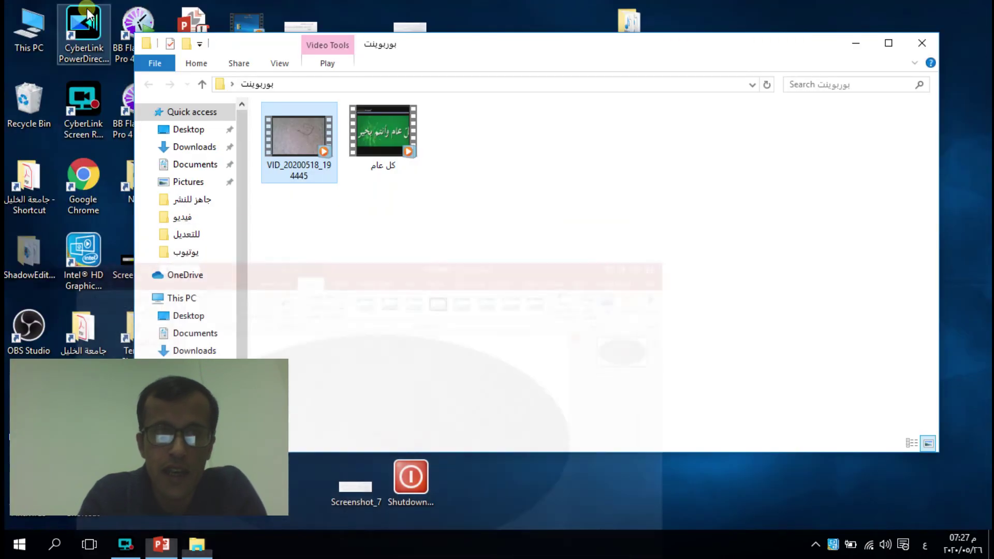
click(855, 42)
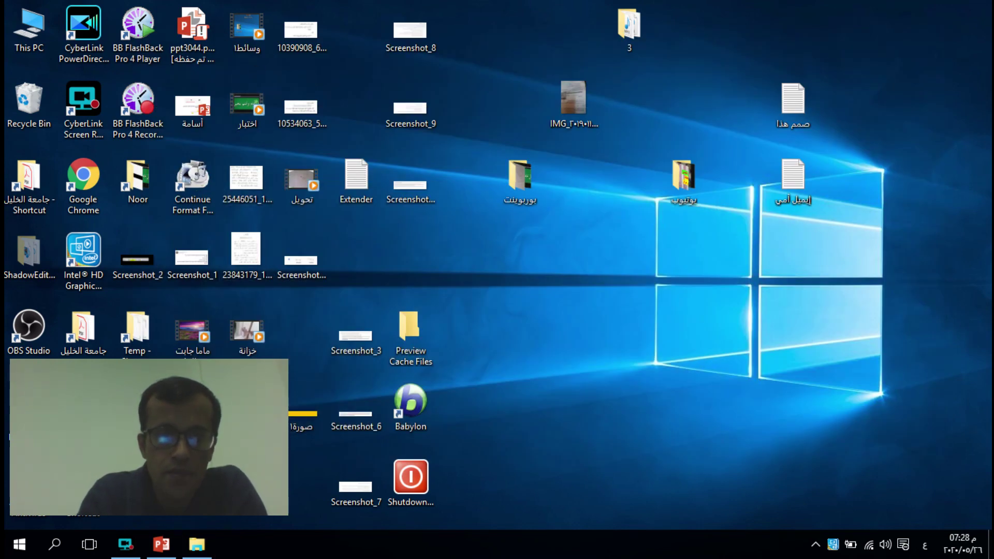
double_click(306, 176)
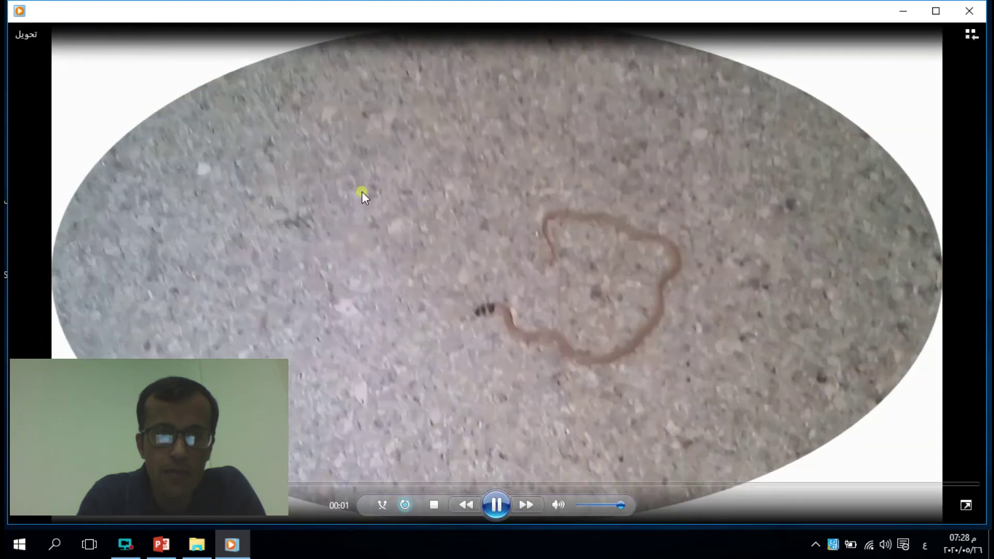
double_click(362, 193)
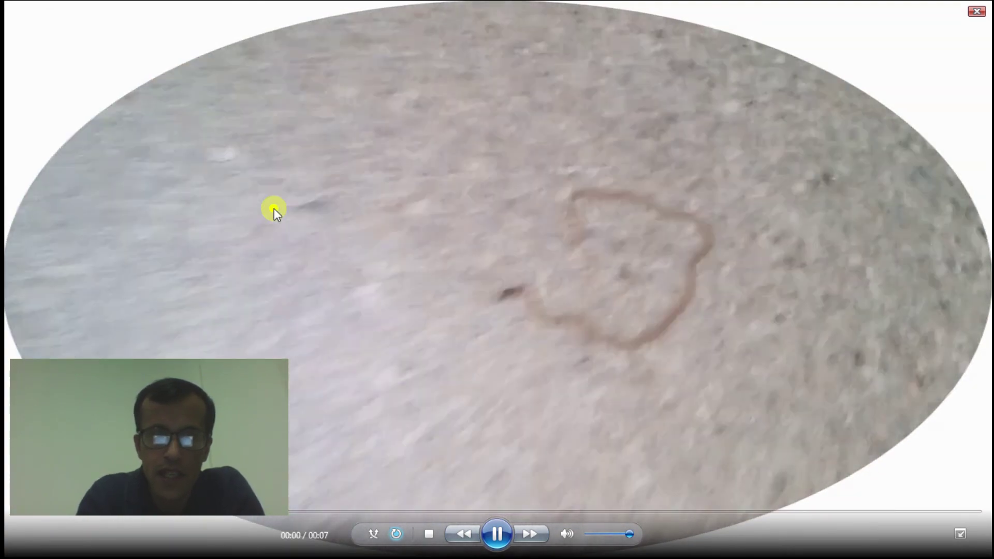
double_click(274, 208)
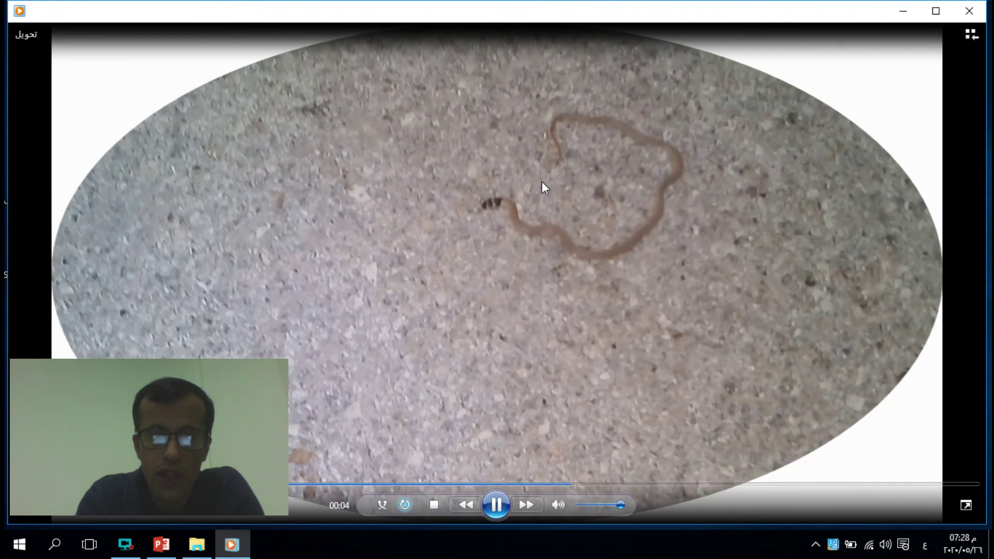
click(971, 12)
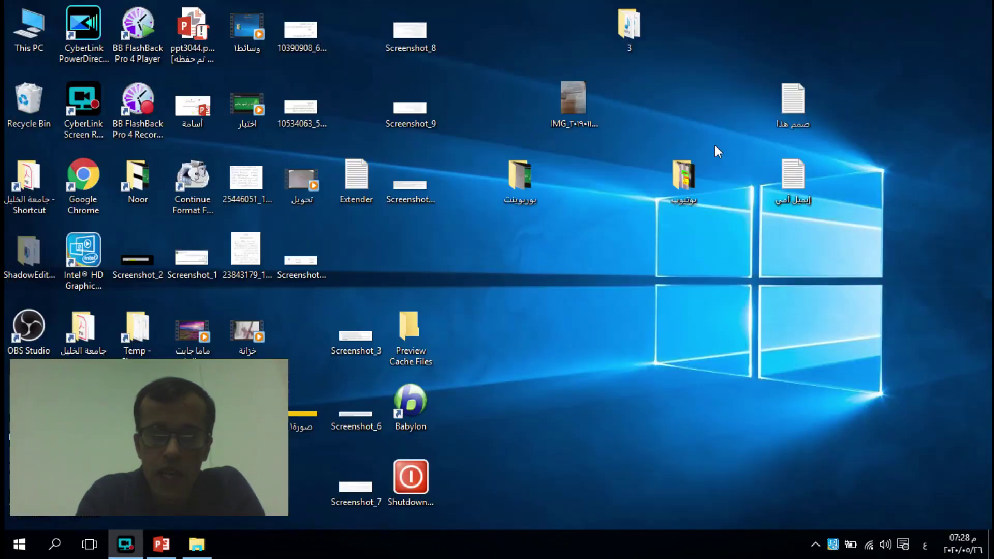